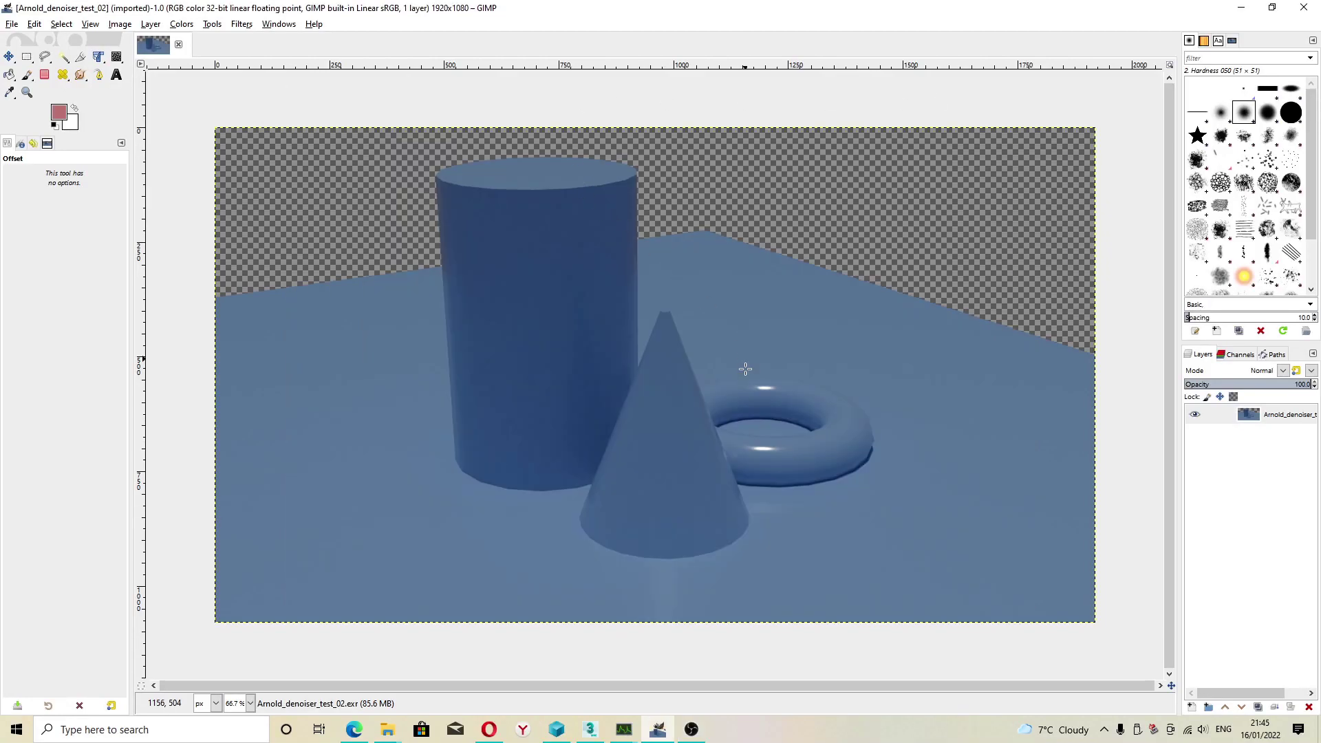
Step: Bring 3ds Max forward on Arnold's AOVs tab, opening and closing the AOVs Manager
{"action": "scroll", "coordinate": [679, 463], "scroll_direction": "up", "scroll_amount": 2, "text": "ctrl"}
{"action": "scroll", "coordinate": [679, 465], "scroll_direction": "down", "scroll_amount": 3, "text": "ctrl"}
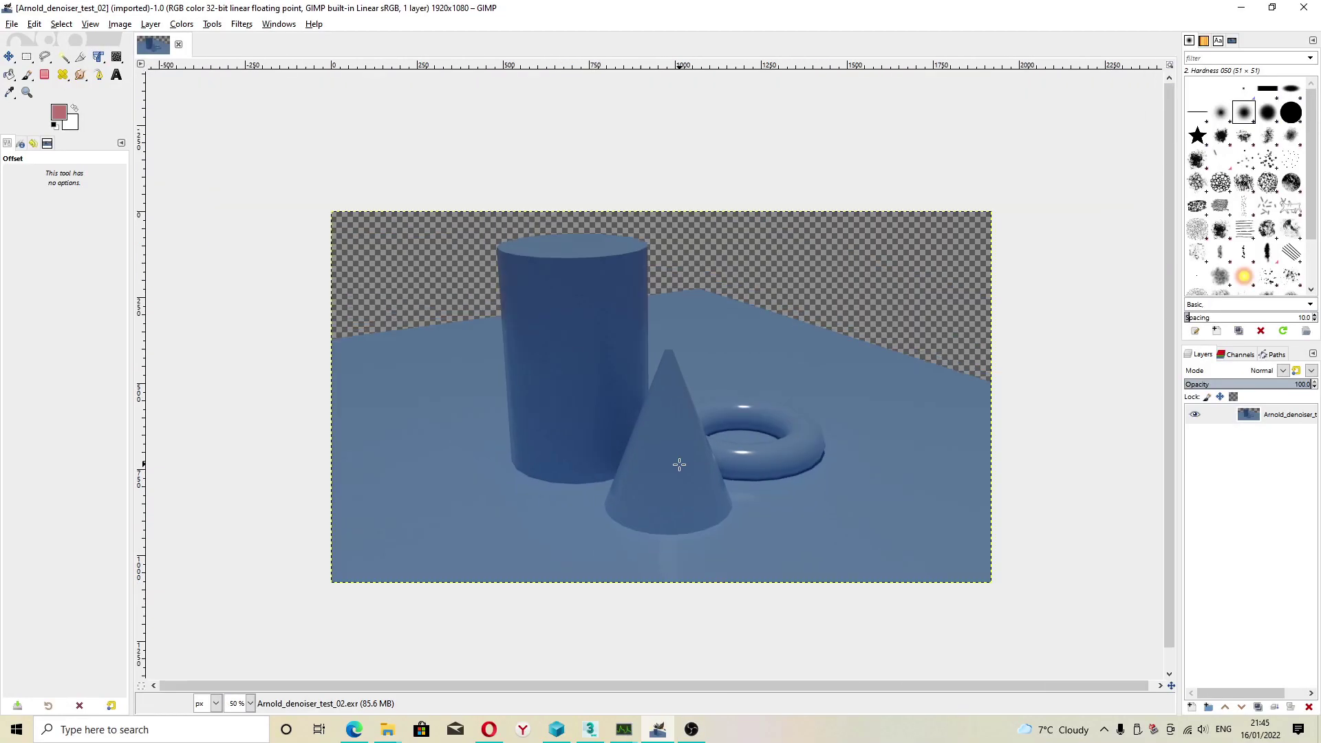
{"action": "scroll", "coordinate": [678, 451], "scroll_direction": "up", "scroll_amount": 1, "text": "ctrl"}
{"action": "scroll", "coordinate": [682, 339], "scroll_direction": "up", "scroll_amount": 1, "text": "ctrl"}
{"action": "scroll", "coordinate": [682, 338], "scroll_direction": "down", "scroll_amount": 1, "text": "ctrl"}
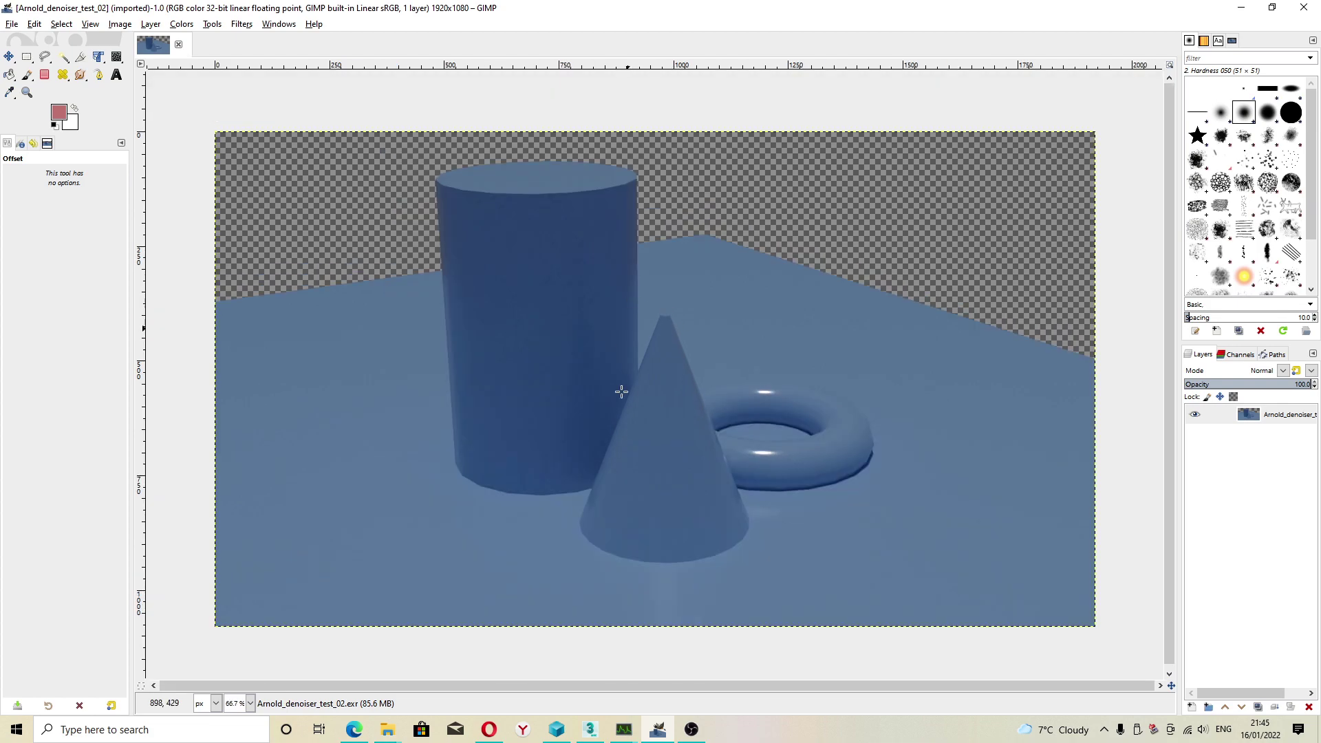
{"action": "left_click", "coordinate": [589, 730]}
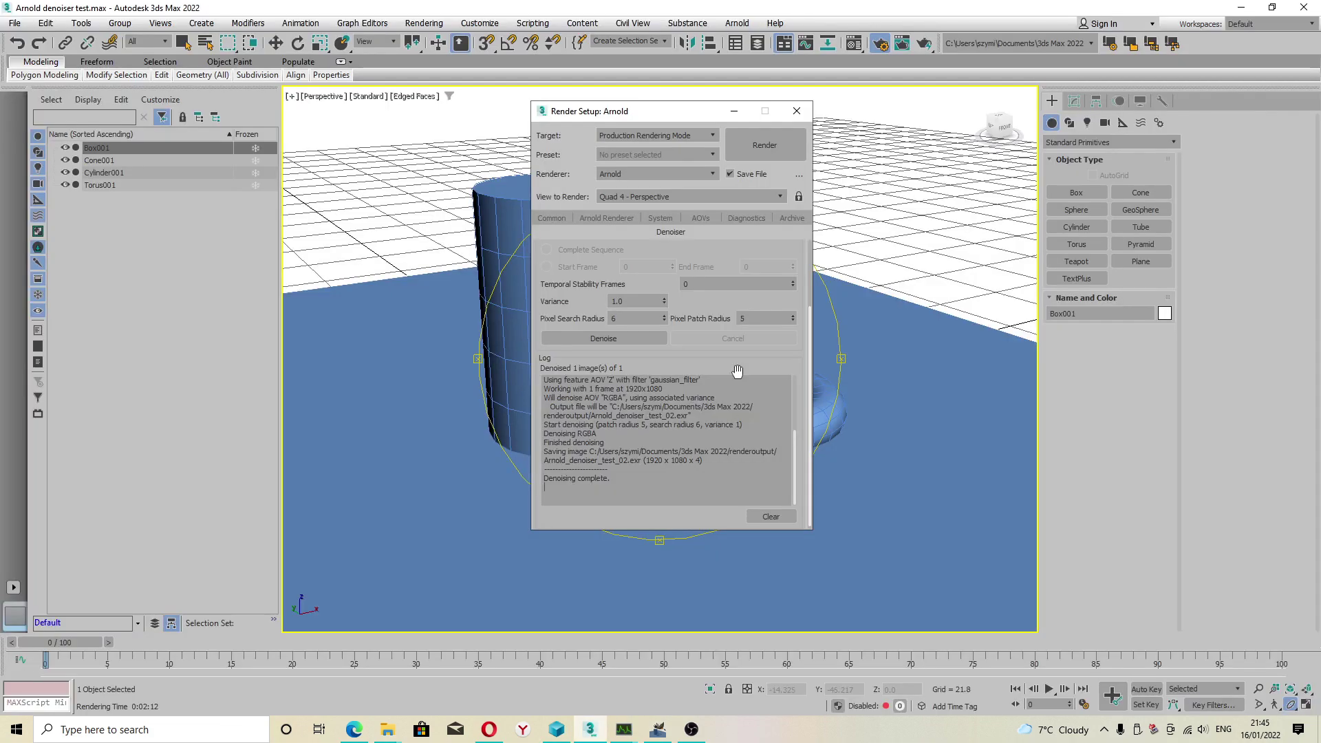
{"action": "left_click", "coordinate": [701, 218]}
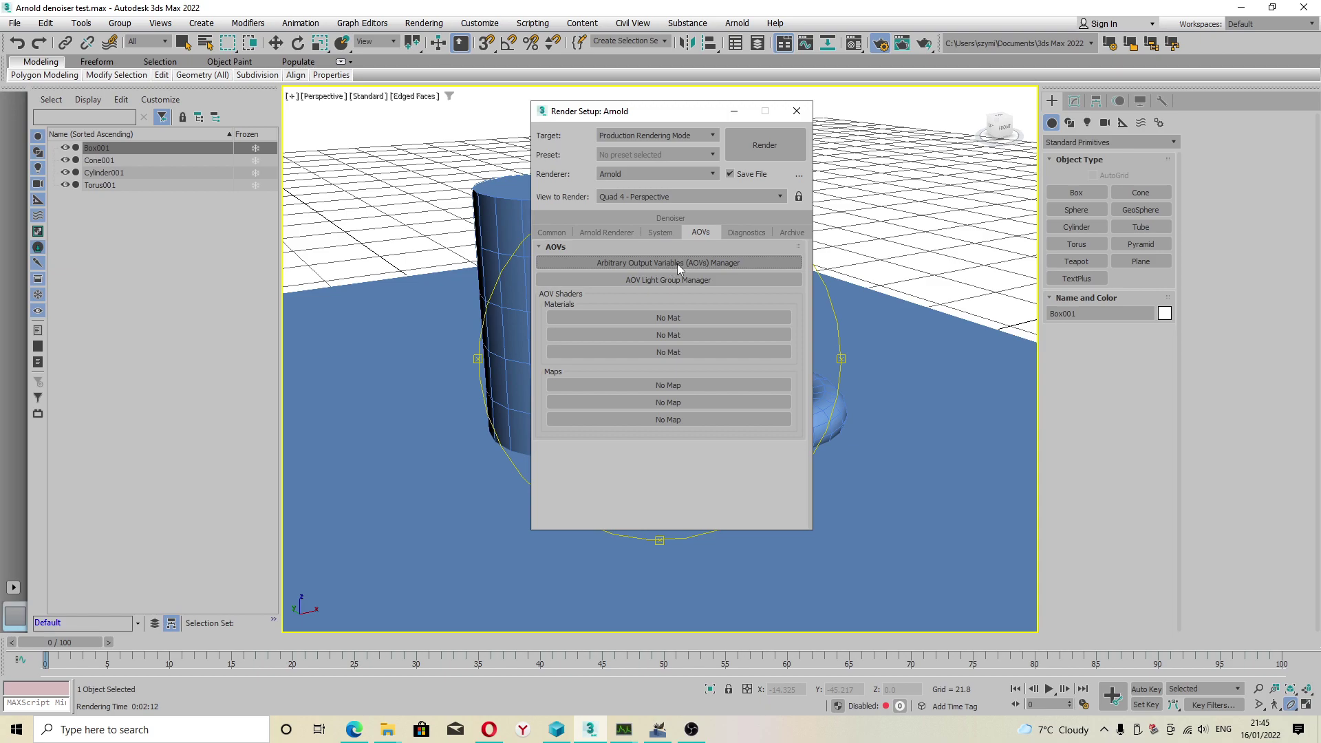
{"action": "left_click", "coordinate": [677, 262]}
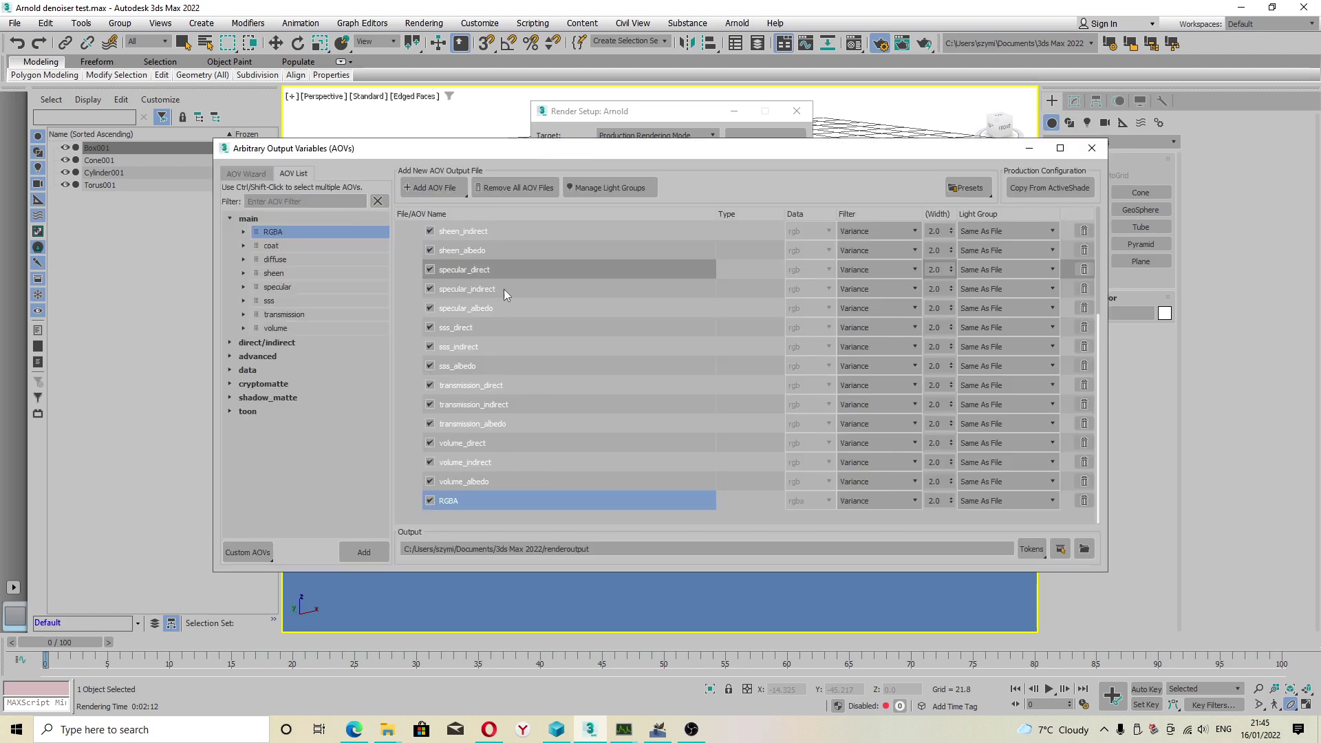
{"action": "left_click", "coordinate": [1092, 148]}
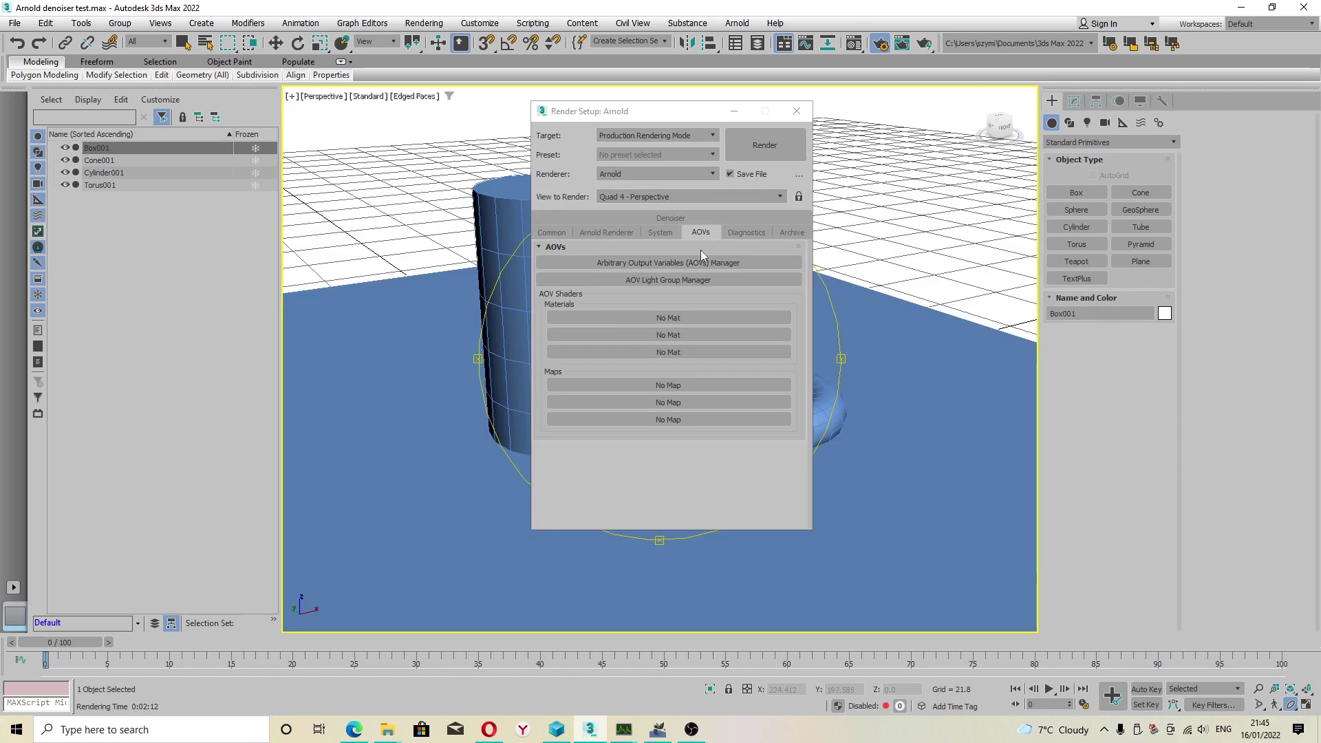
Step: Delete all five renderoutput items, including AOVs_denoiser.exr and the noisy input EXR
{"action": "mouse_move", "coordinate": [387, 730]}
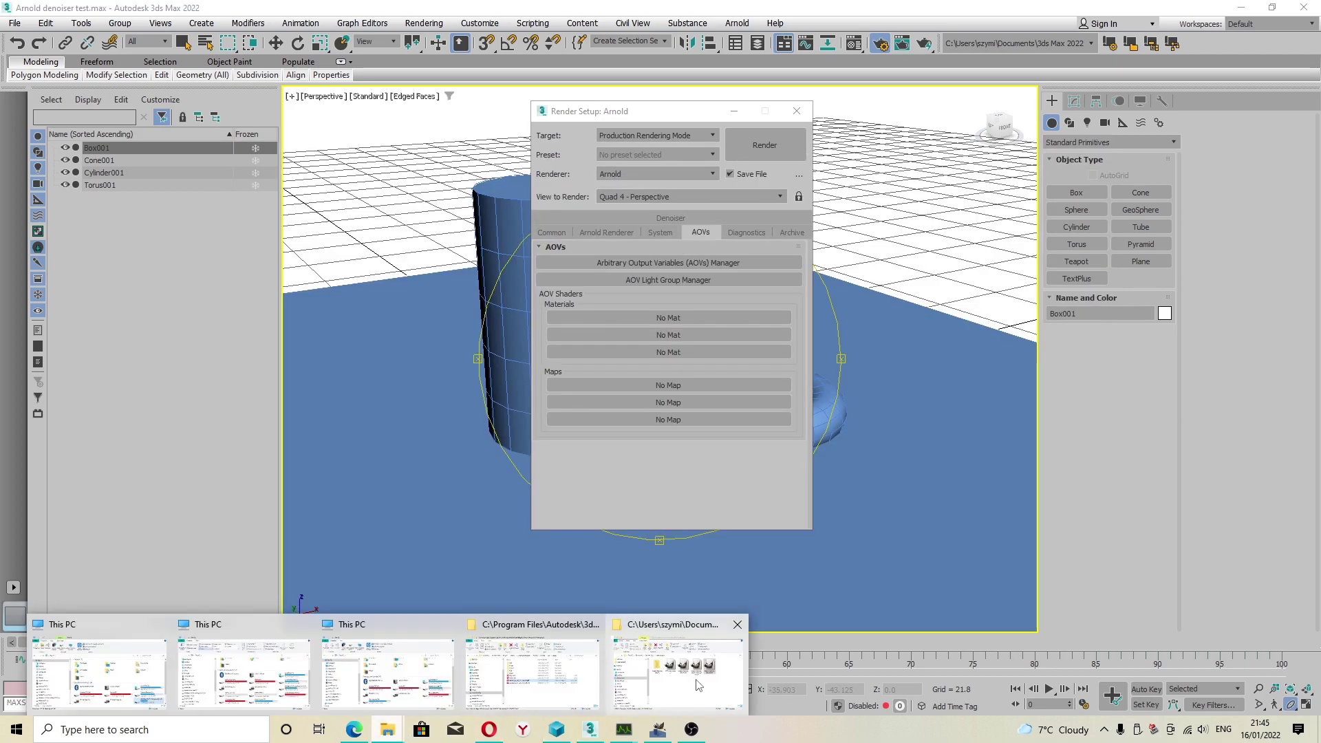
{"action": "left_click", "coordinate": [677, 662]}
{"action": "left_click", "coordinate": [331, 377]}
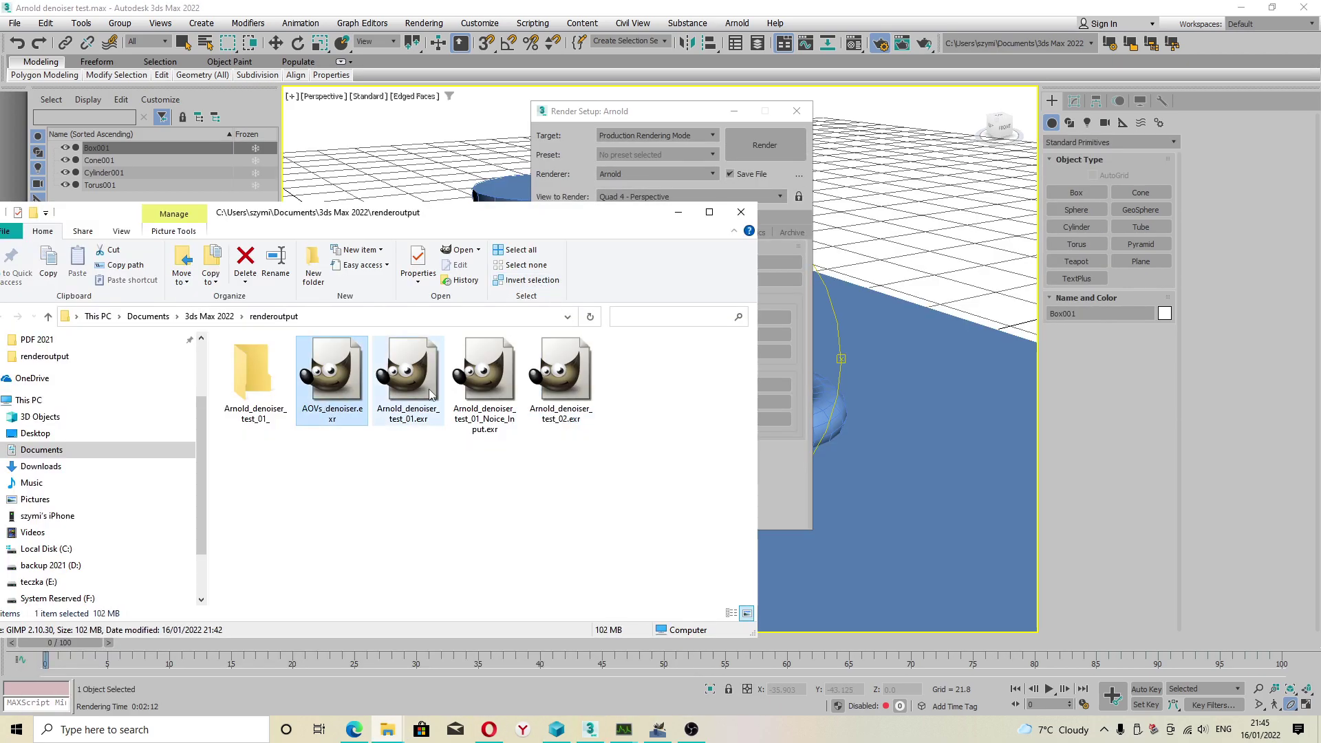
{"action": "left_click", "coordinate": [474, 388]}
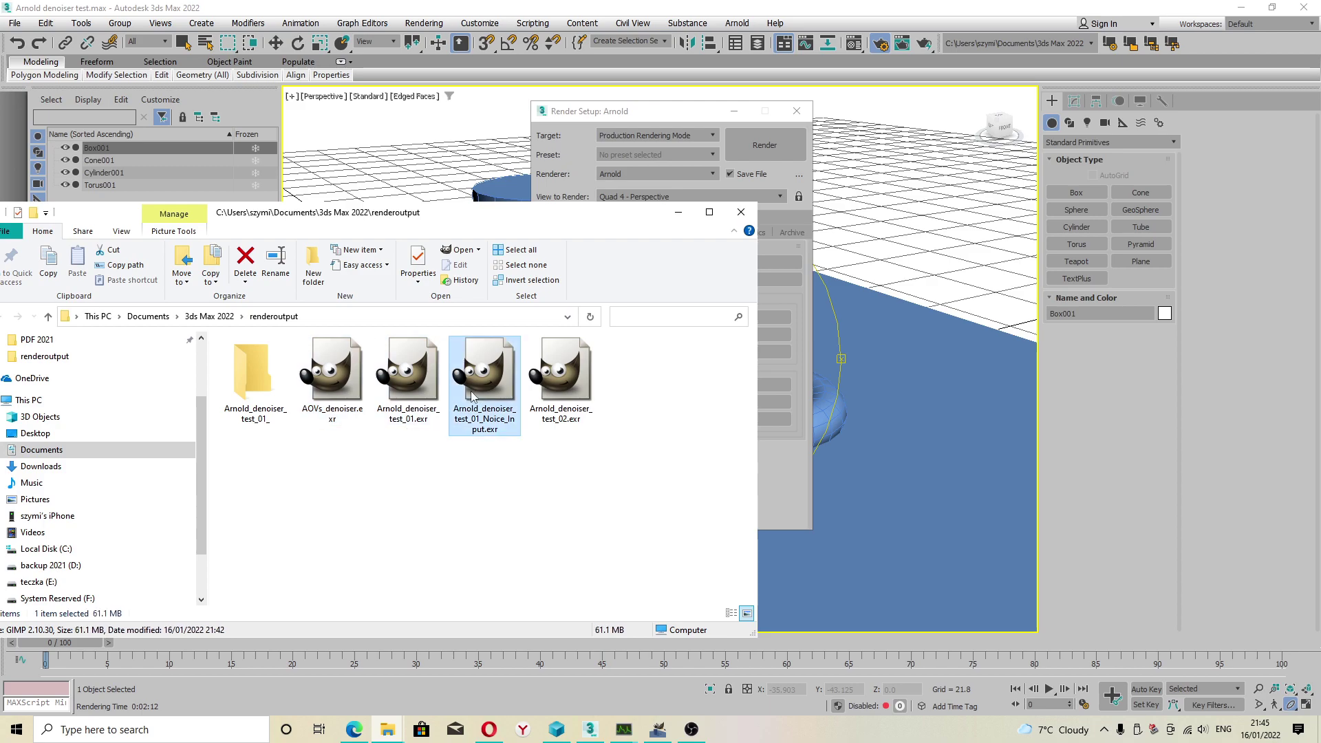
{"action": "left_click", "coordinate": [357, 382]}
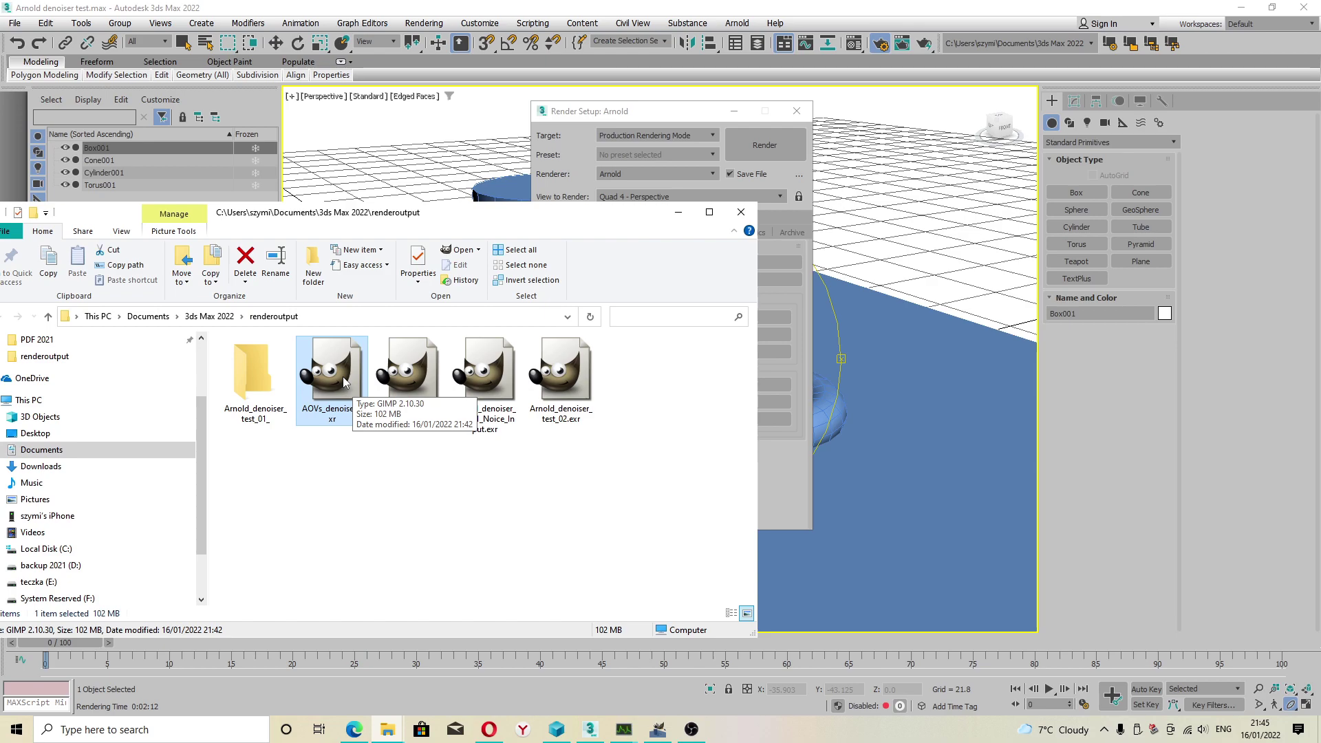
{"action": "left_click_drag", "start_coordinate": [685, 355], "coordinate": [213, 388]}
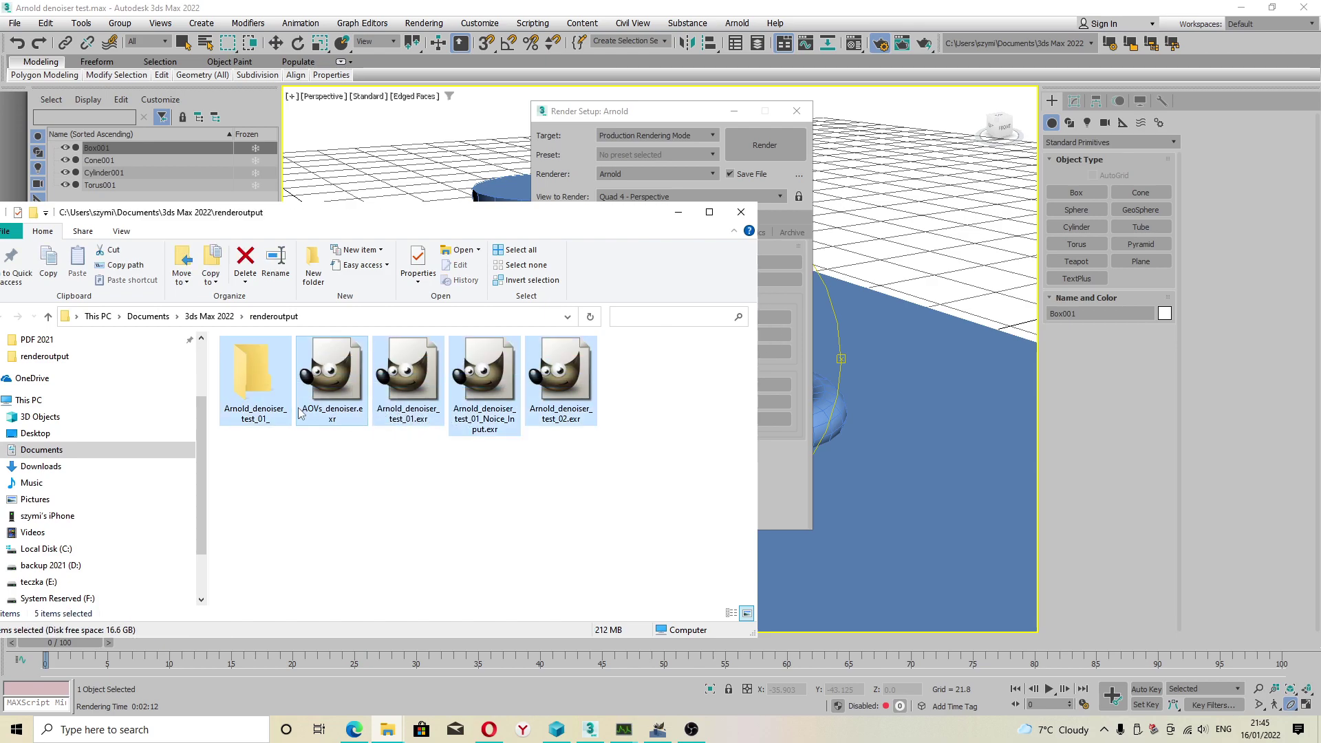
{"action": "key", "text": "Delete"}
Step: Remove the AOVs_denoiser output file and its AOVs in the AOVs Manager
{"action": "left_click", "coordinate": [678, 212]}
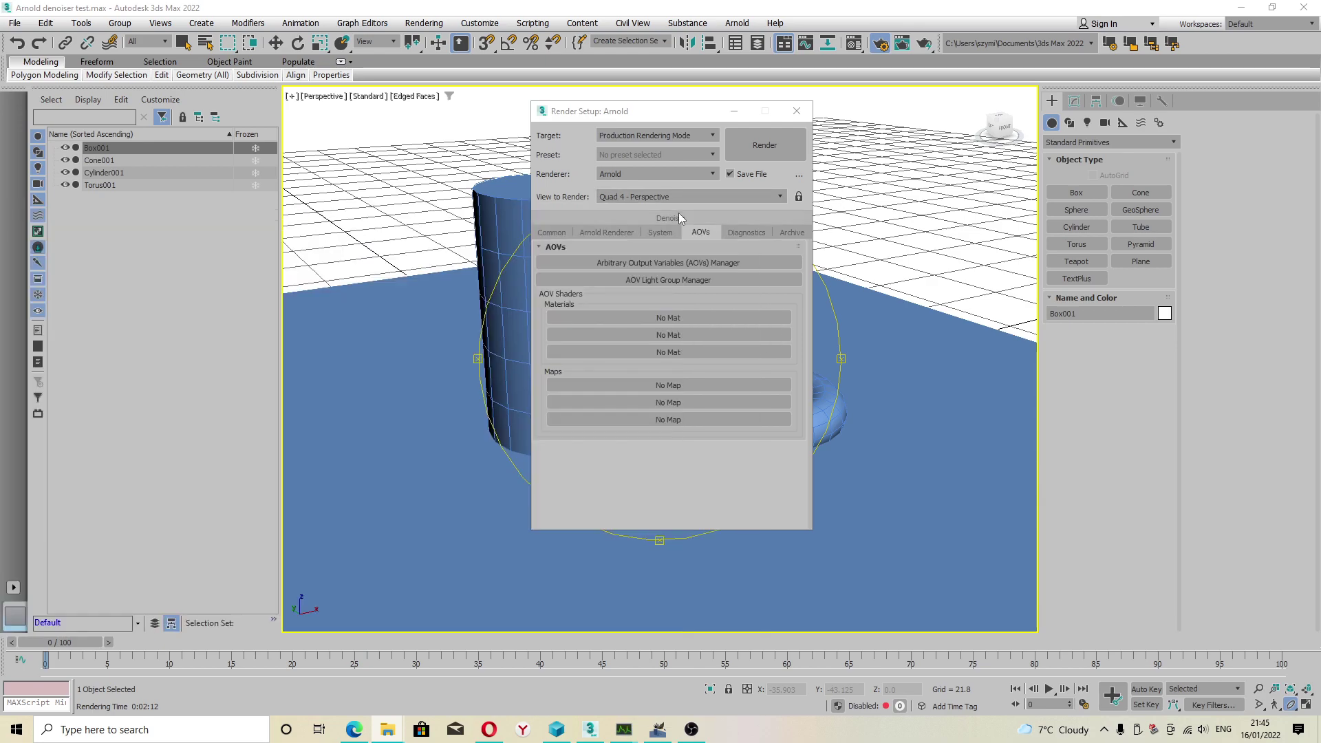
{"action": "left_click", "coordinate": [692, 266]}
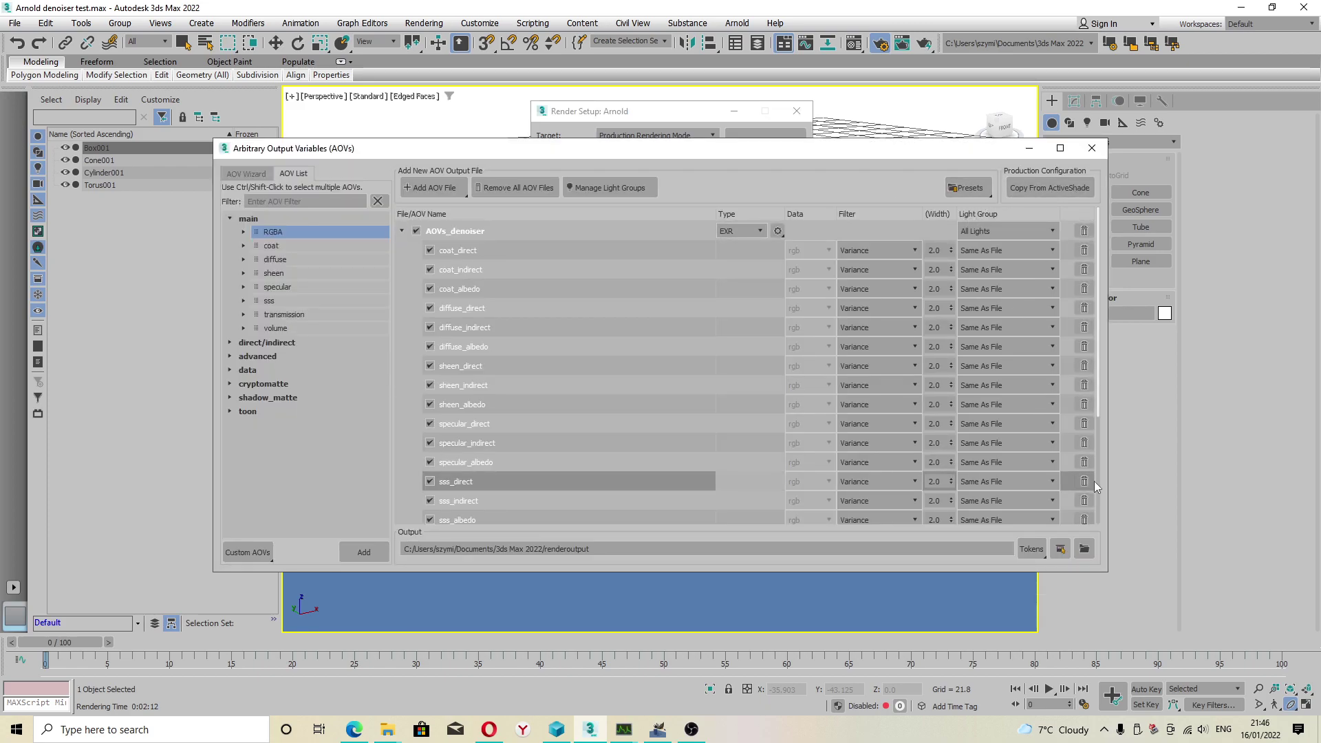
{"action": "left_click", "coordinate": [1084, 232]}
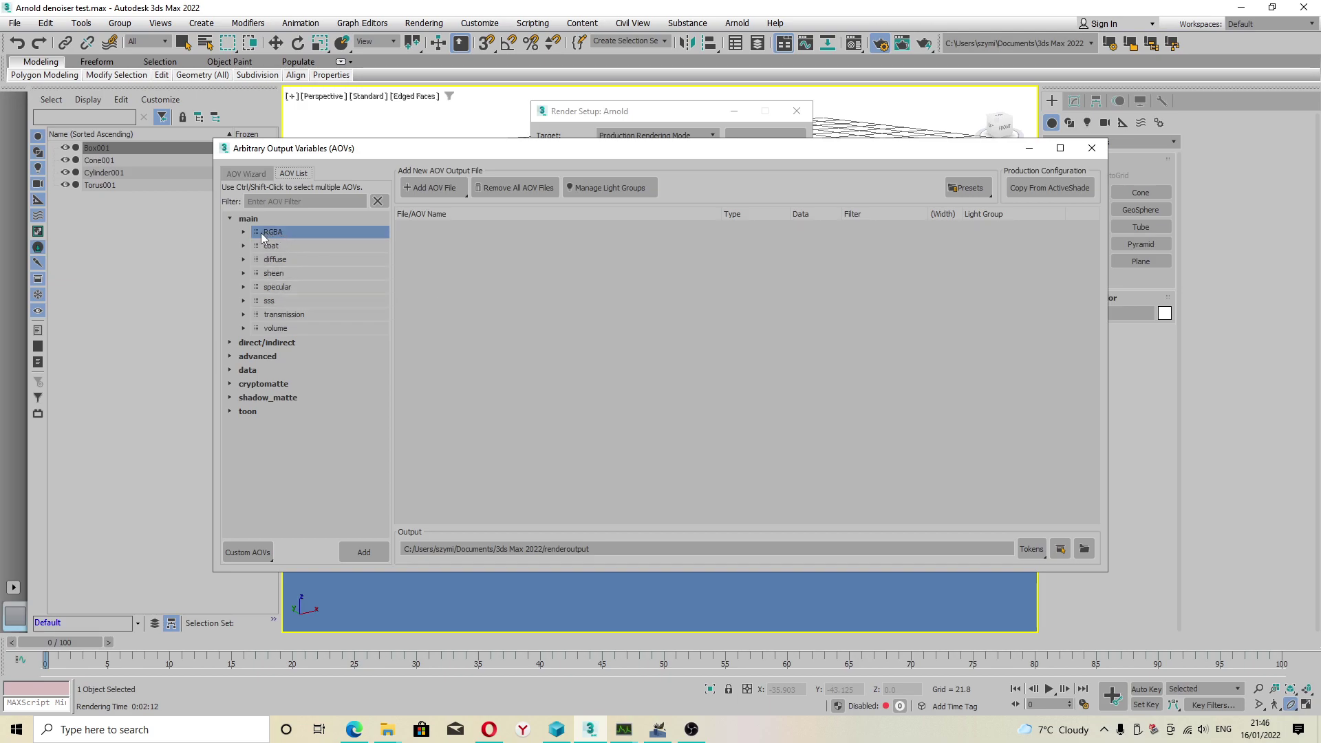
Step: Add an RGBA AOV with Variance filter in a new EXR file, then remove that file
{"action": "left_click_drag", "start_coordinate": [262, 238], "coordinate": [505, 242]}
{"action": "left_click", "coordinate": [452, 250]}
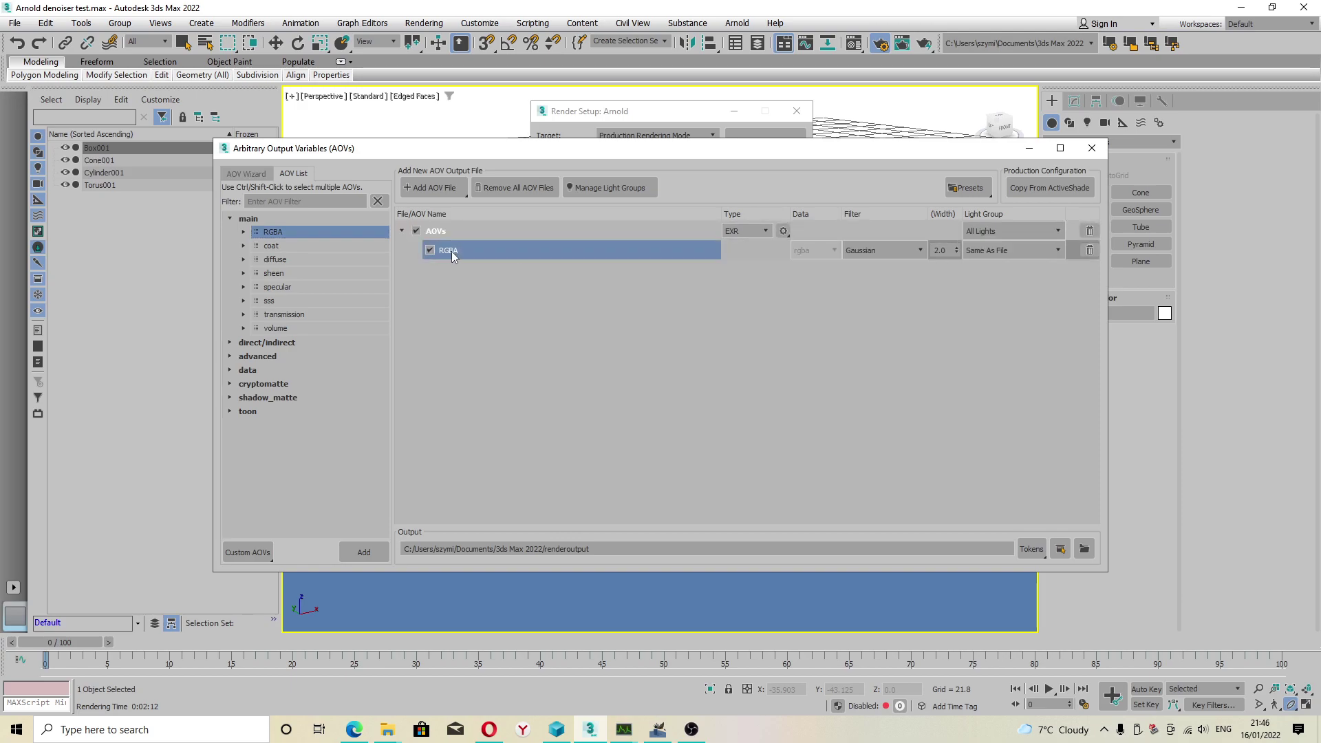
{"action": "left_click", "coordinate": [885, 254]}
{"action": "left_click", "coordinate": [870, 377]}
{"action": "left_click", "coordinate": [1090, 231]}
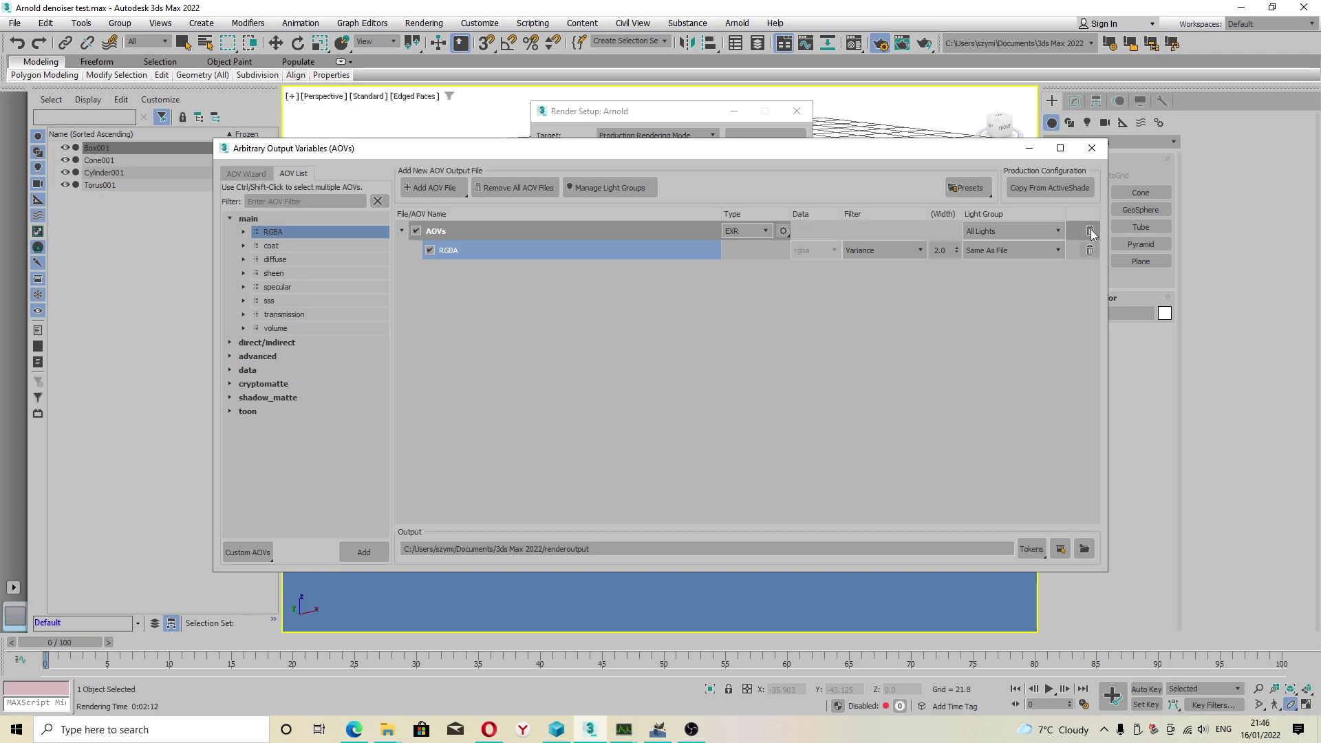
{"action": "left_click", "coordinate": [242, 177]}
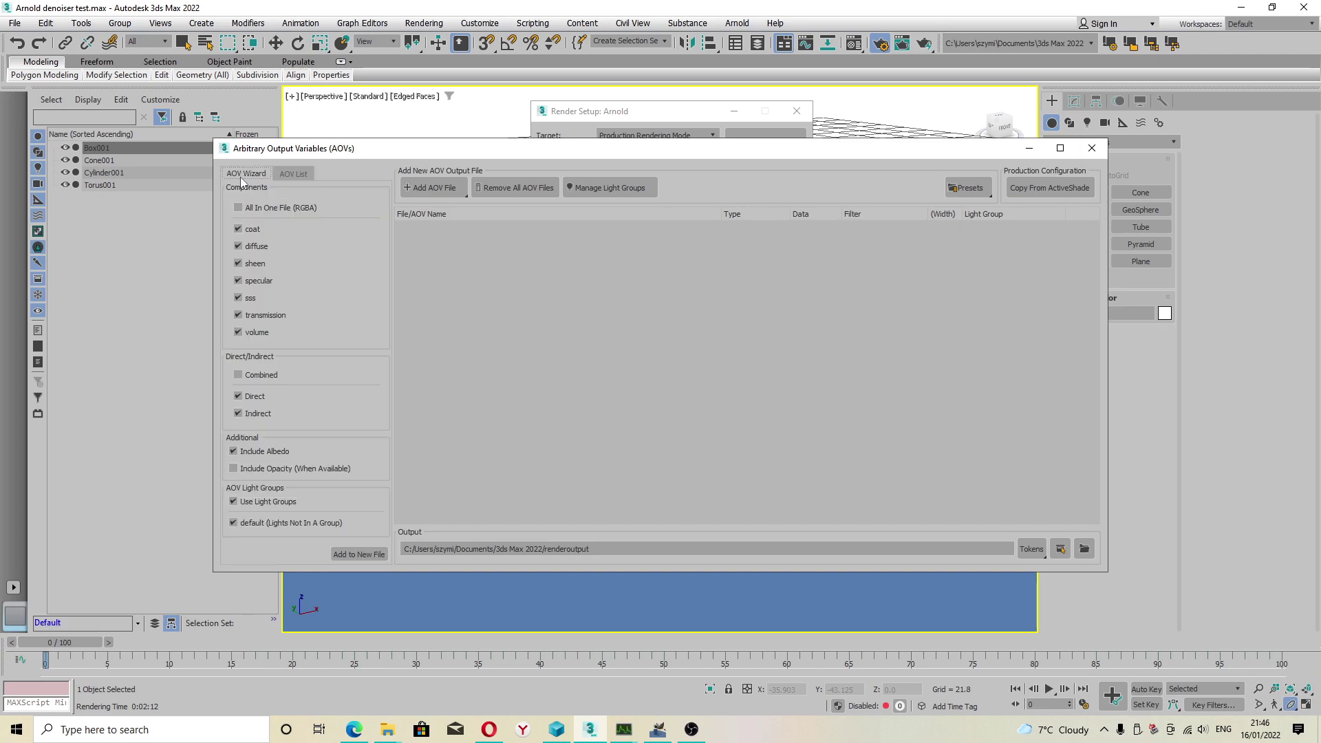
{"action": "left_click", "coordinate": [444, 192]}
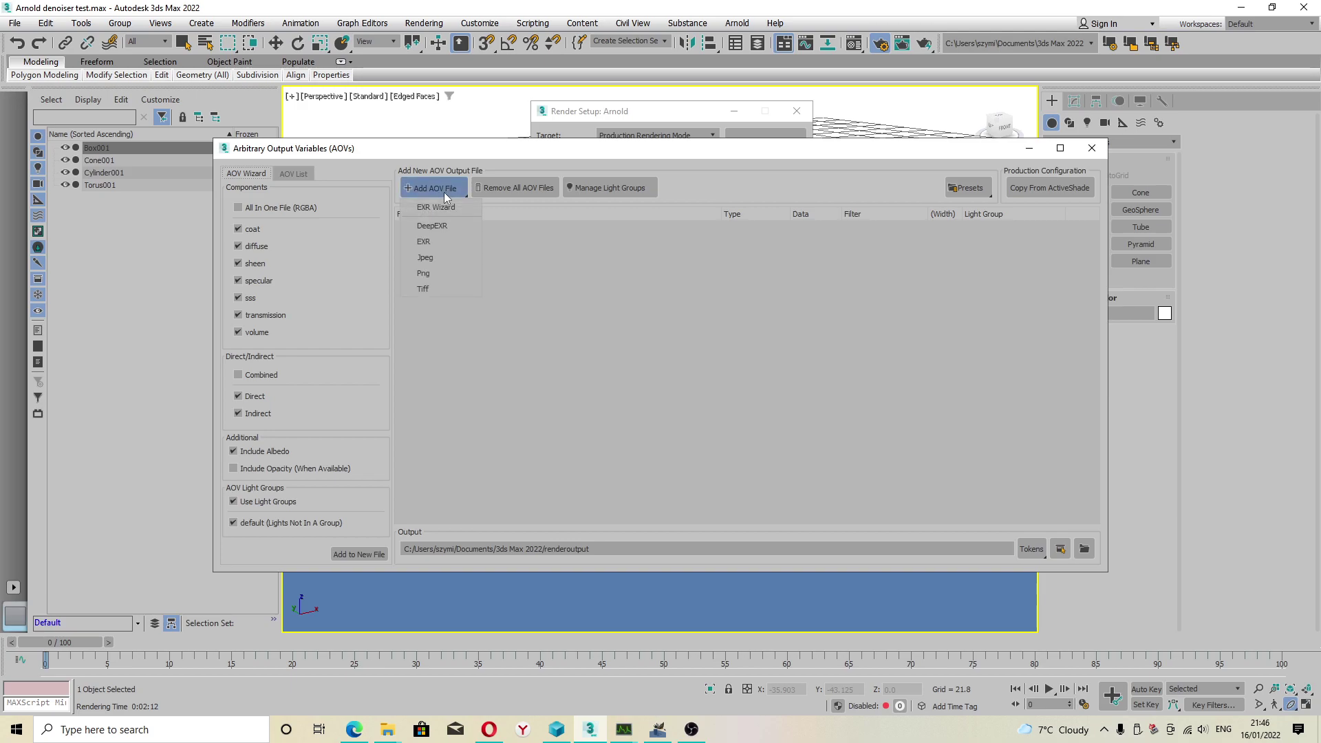
{"action": "left_click", "coordinate": [238, 208]}
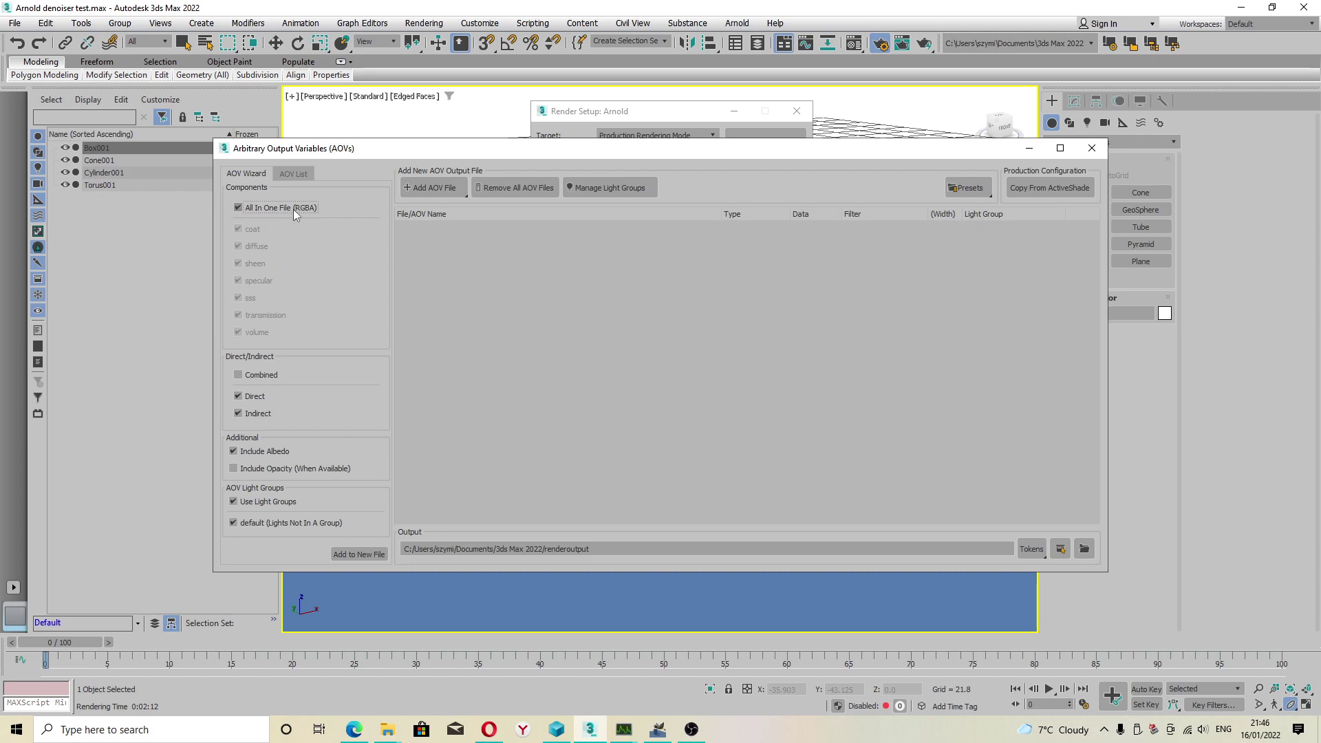
{"action": "left_click", "coordinate": [238, 207]}
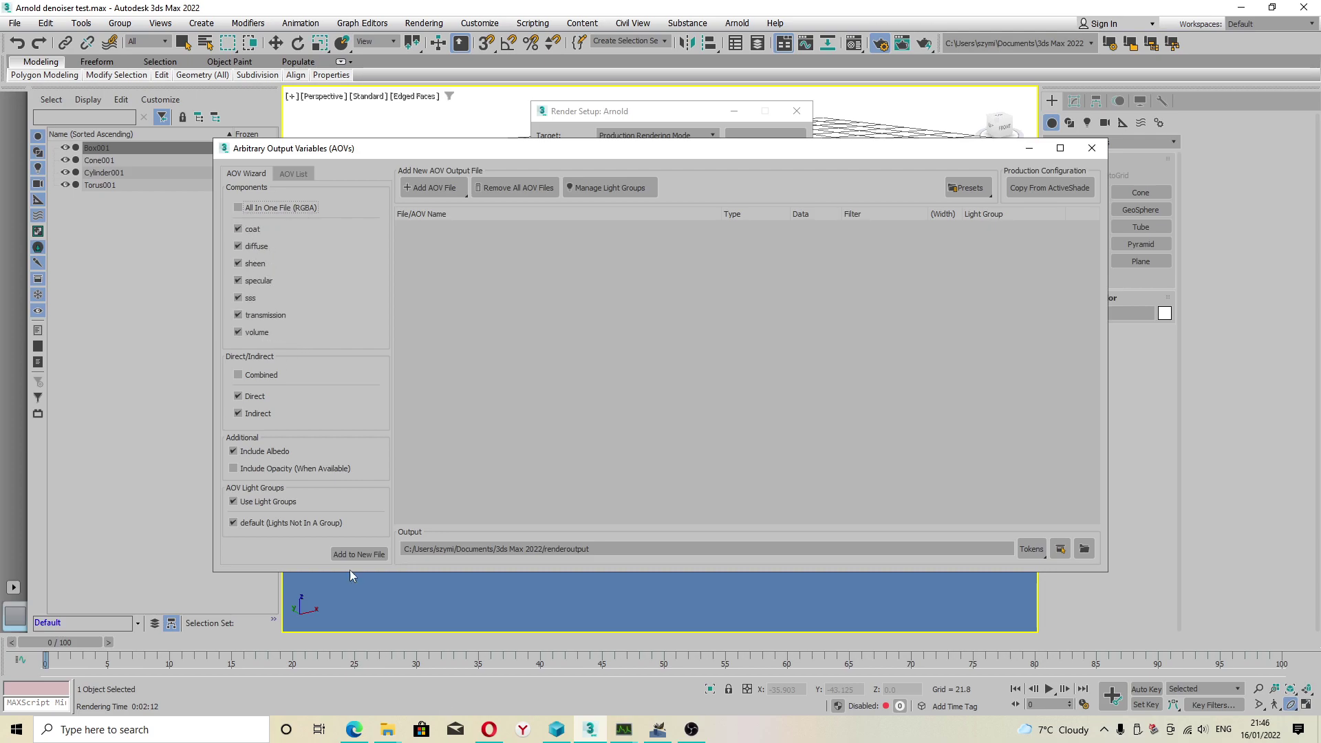
{"action": "left_click", "coordinate": [389, 731]}
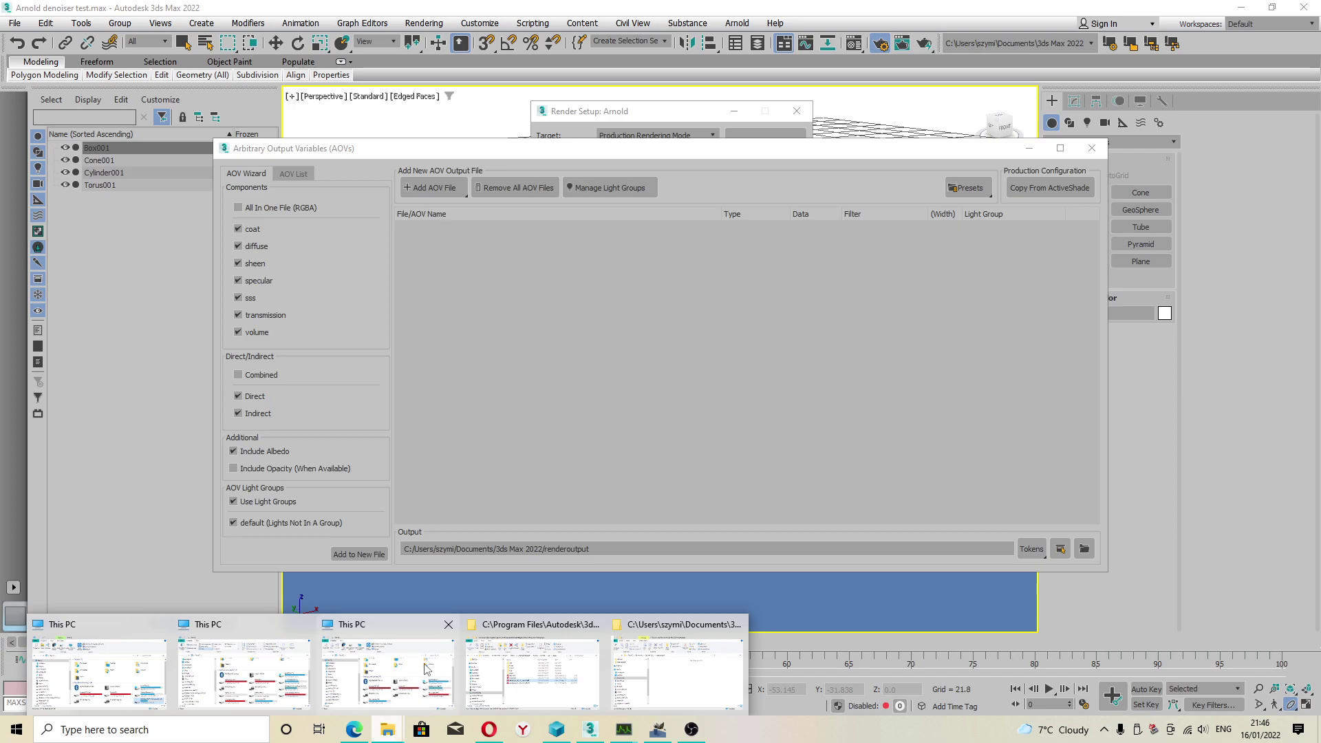
{"action": "left_click", "coordinate": [282, 550]}
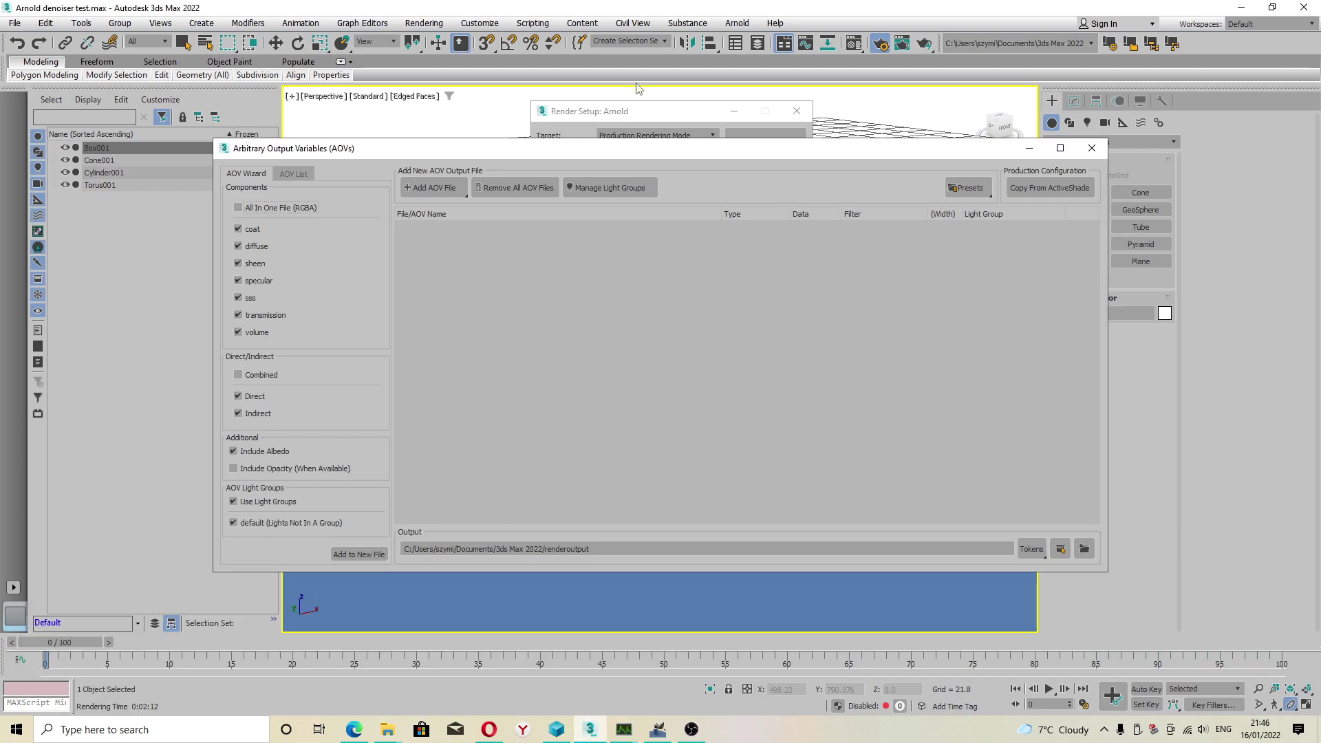
Step: Set Arnold's render Threads to 5 in the System tab and minimise Render Setup
{"action": "left_click", "coordinate": [679, 122]}
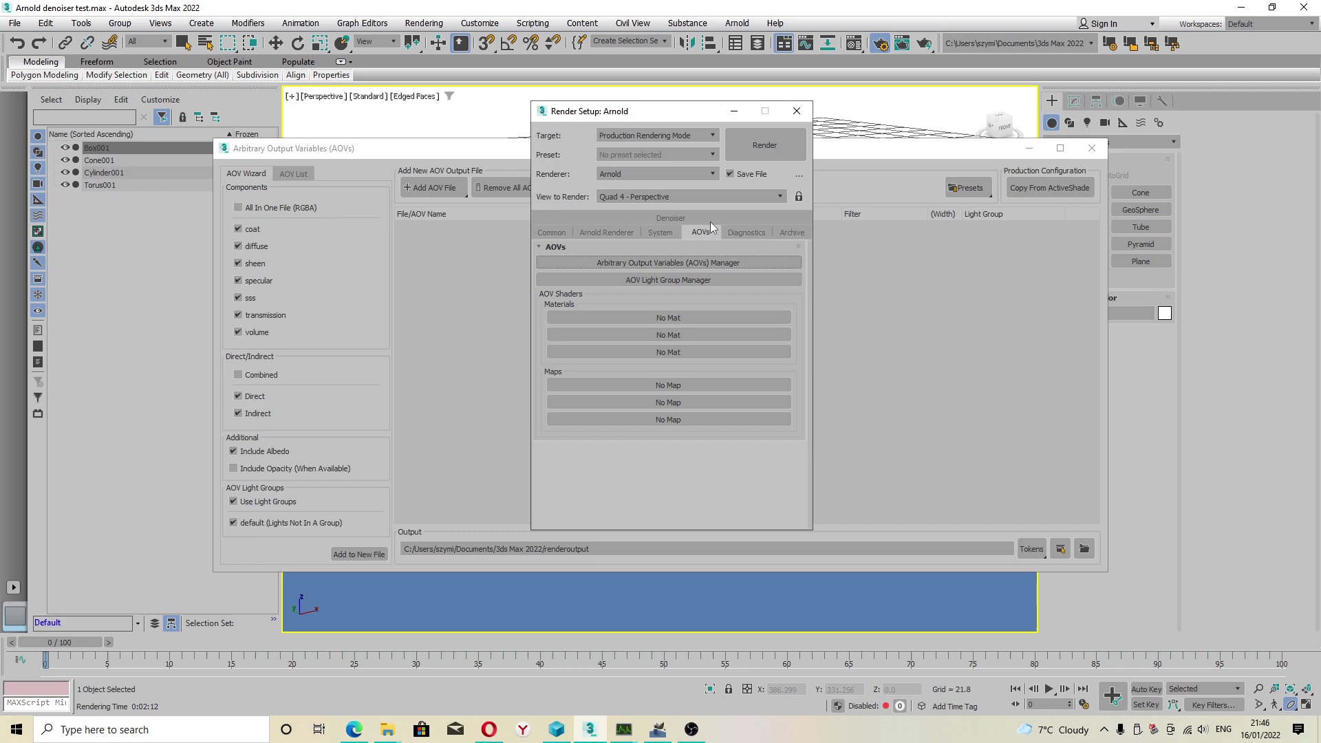
{"action": "left_click", "coordinate": [658, 233]}
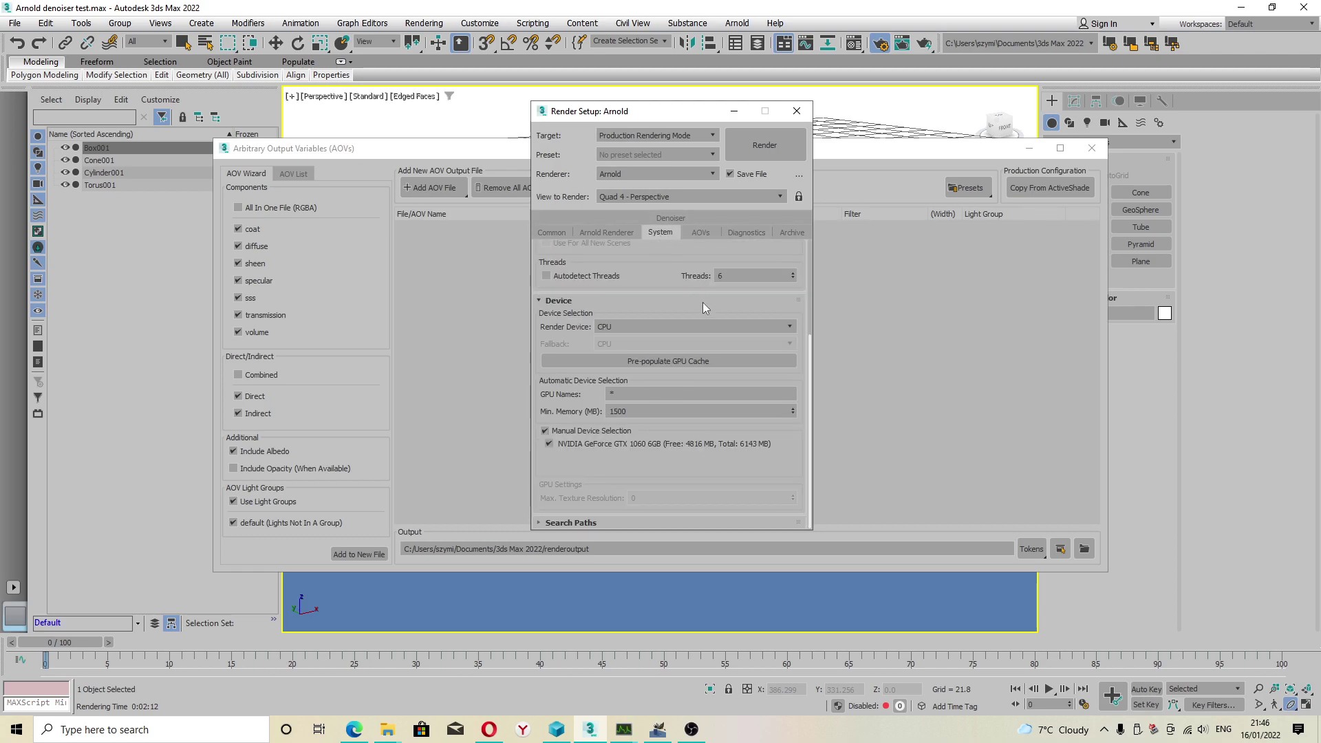
{"action": "double_click", "coordinate": [788, 279]}
{"action": "type", "text": "5"}
{"action": "left_click", "coordinate": [682, 265]}
{"action": "left_click", "coordinate": [735, 112]}
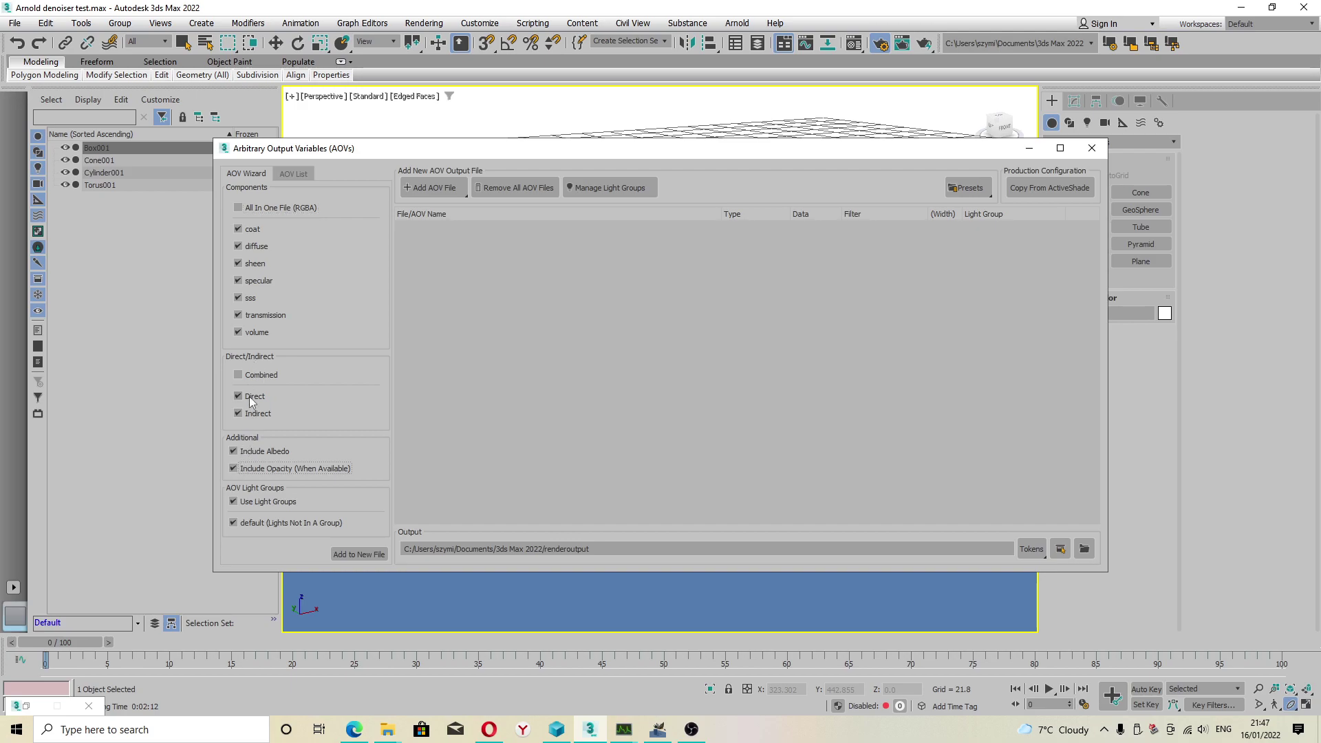
Step: Select the RGBA AOV from the available AOV list
{"action": "left_click", "coordinate": [292, 174]}
{"action": "left_click", "coordinate": [273, 234]}
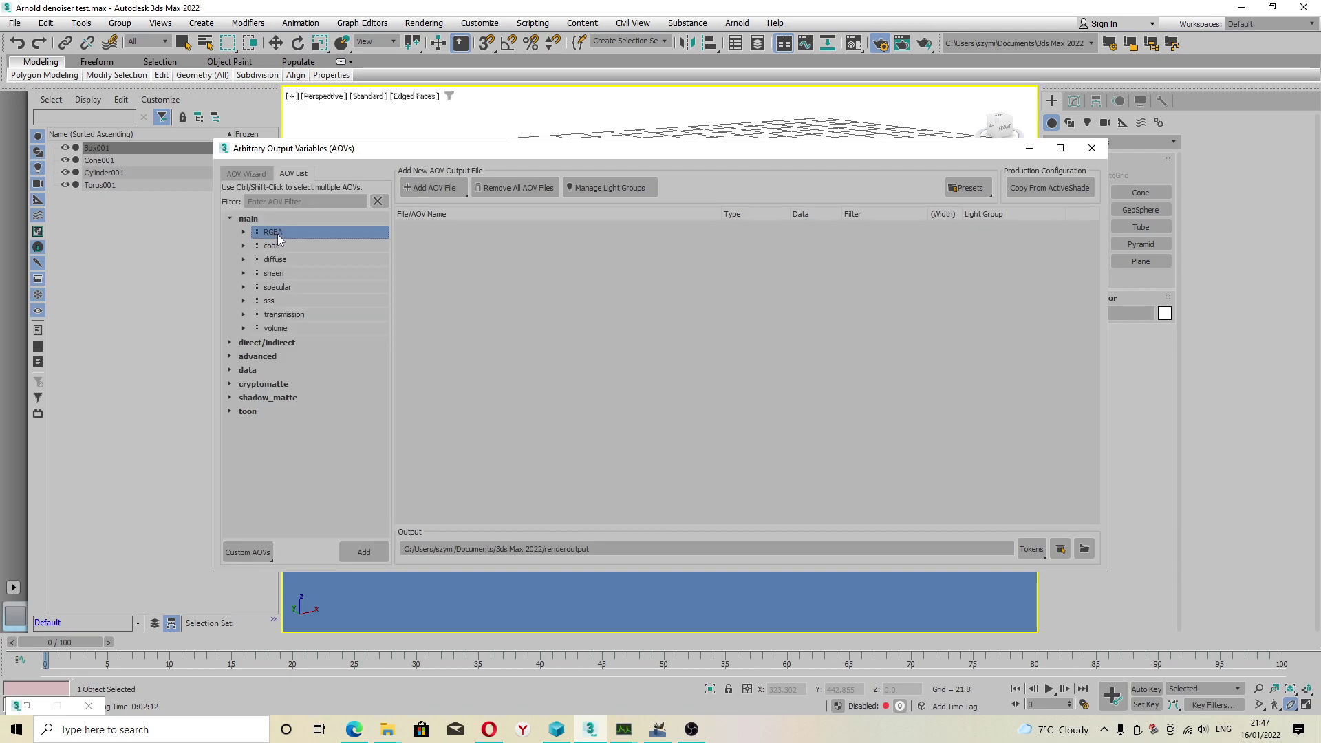
{"action": "left_click", "coordinate": [247, 173]}
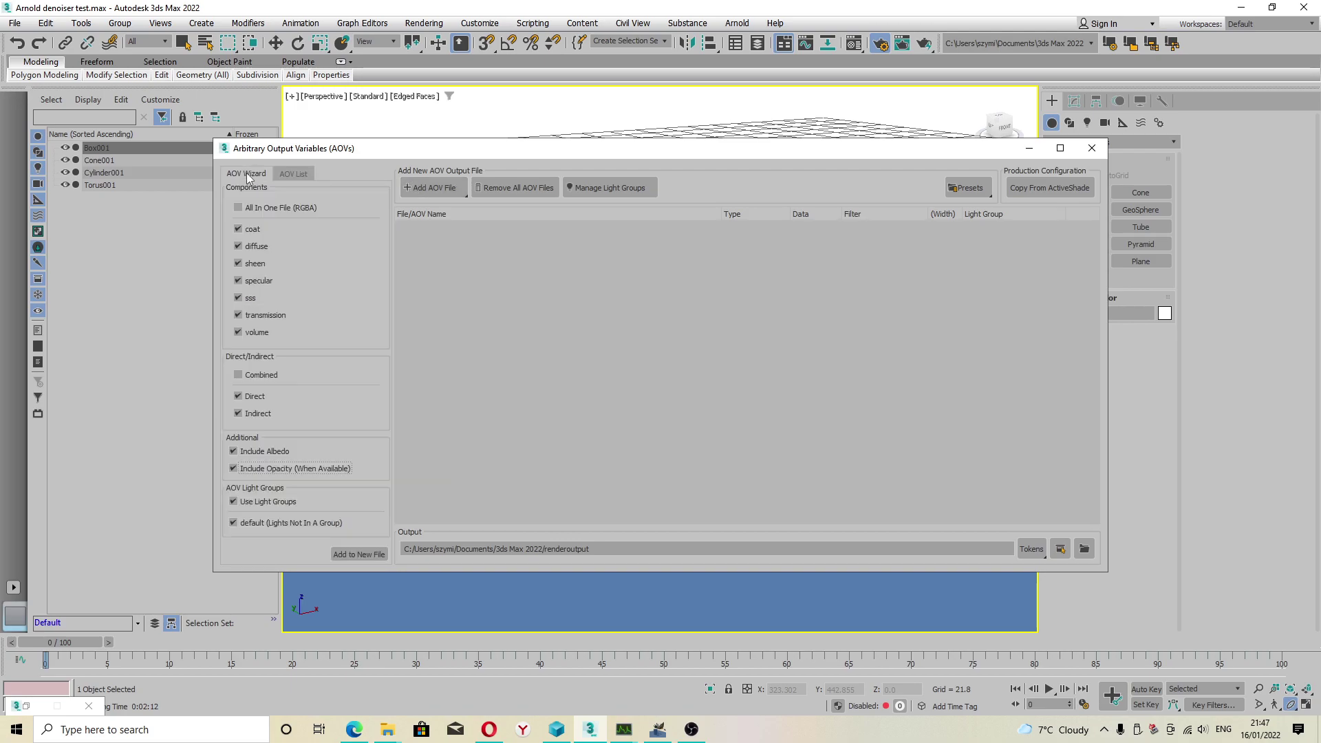
Step: Configure the EXR Wizard with separate components, direct/indirect split, albedo, opacity and light groups
{"action": "left_click", "coordinate": [418, 189]}
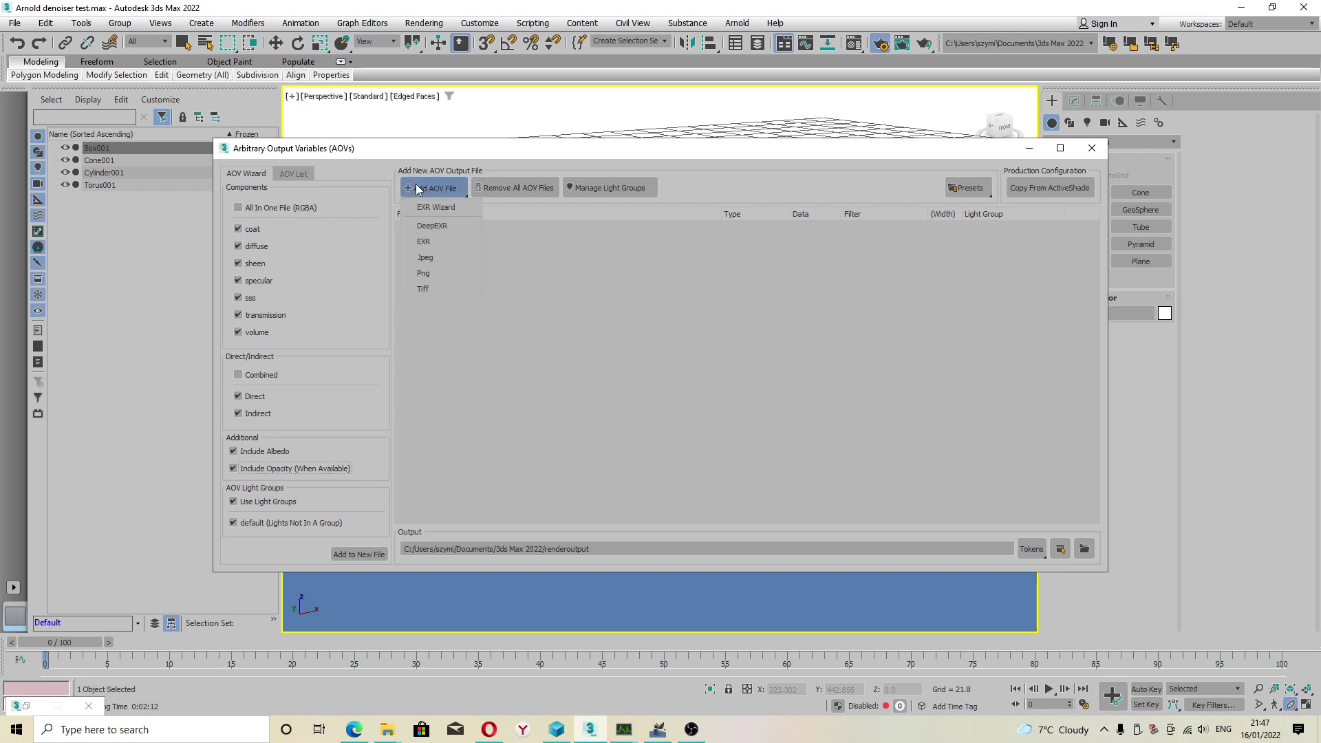
{"action": "left_click", "coordinate": [444, 209]}
{"action": "left_click", "coordinate": [530, 271]}
{"action": "left_click", "coordinate": [598, 370]}
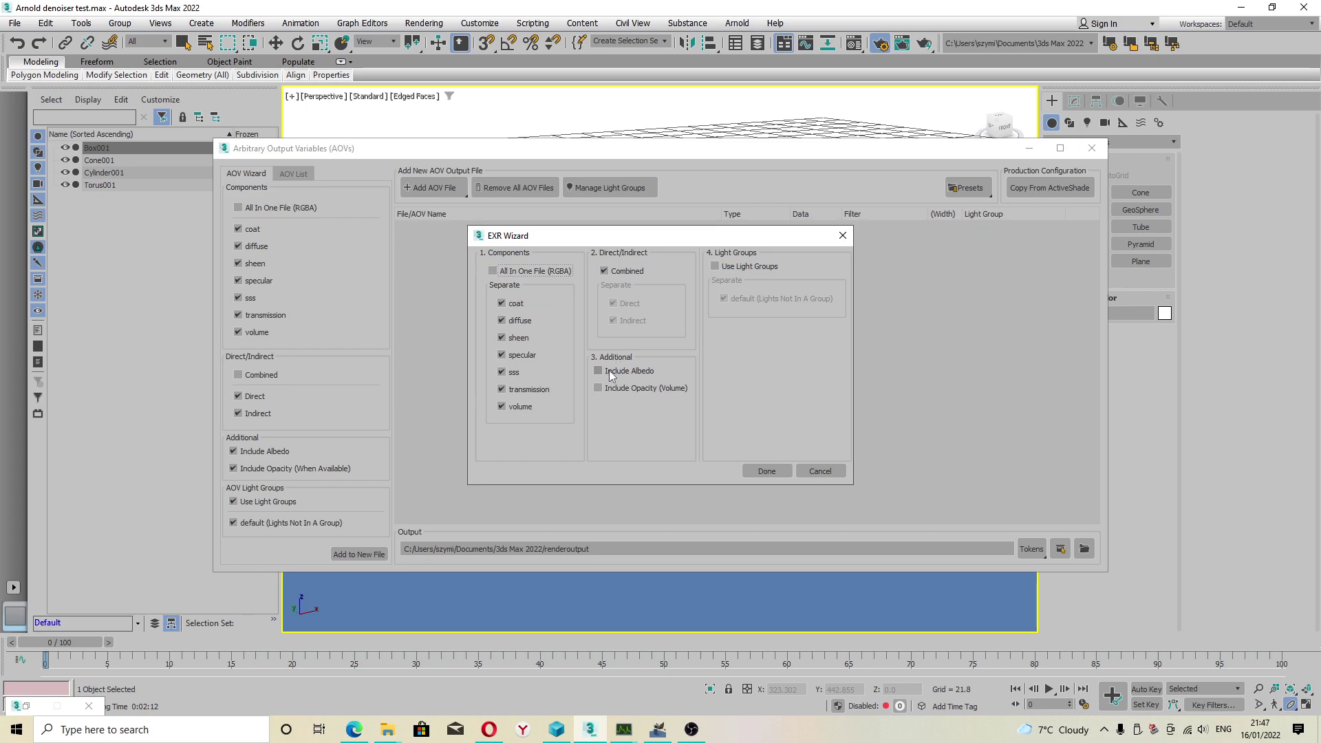
{"action": "left_click", "coordinate": [598, 388]}
{"action": "left_click", "coordinate": [605, 271]}
{"action": "left_click", "coordinate": [729, 266]}
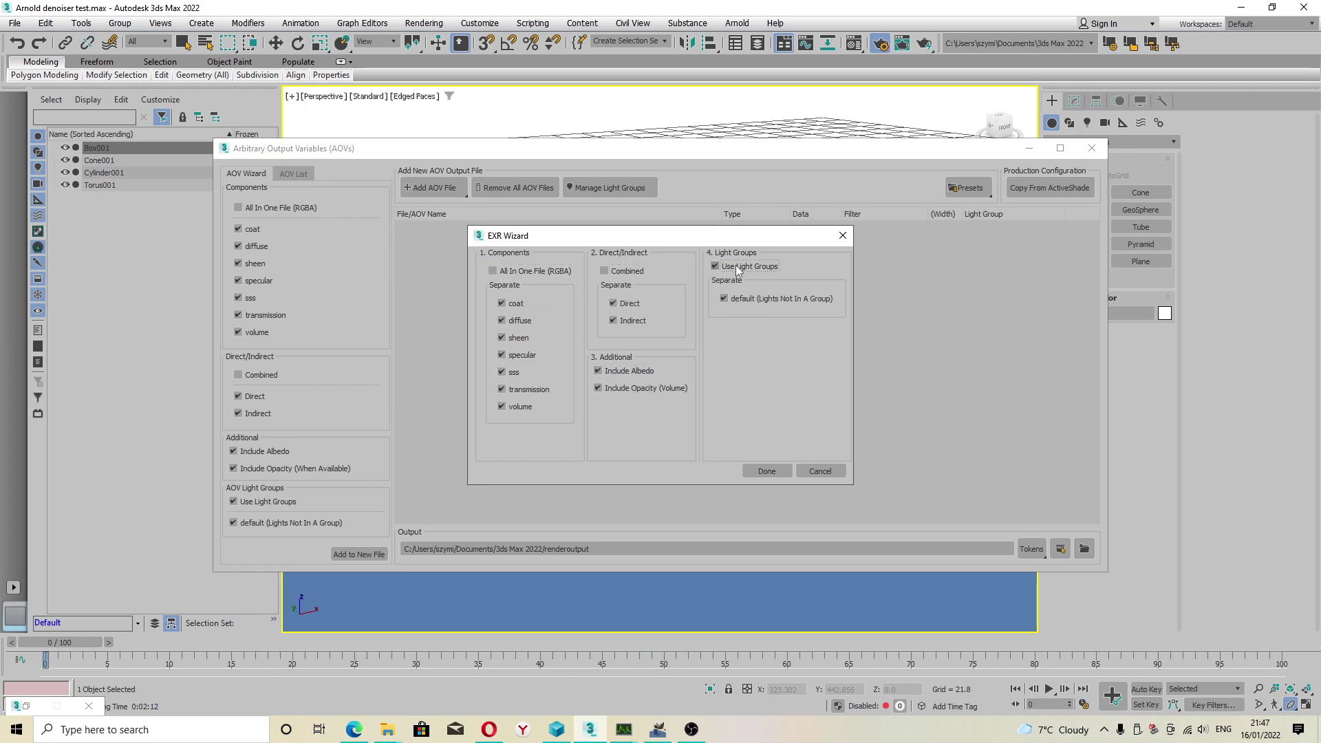
Step: Generate the AOV list and rename the output file to AOVs_denoiser
{"action": "left_click", "coordinate": [766, 471]}
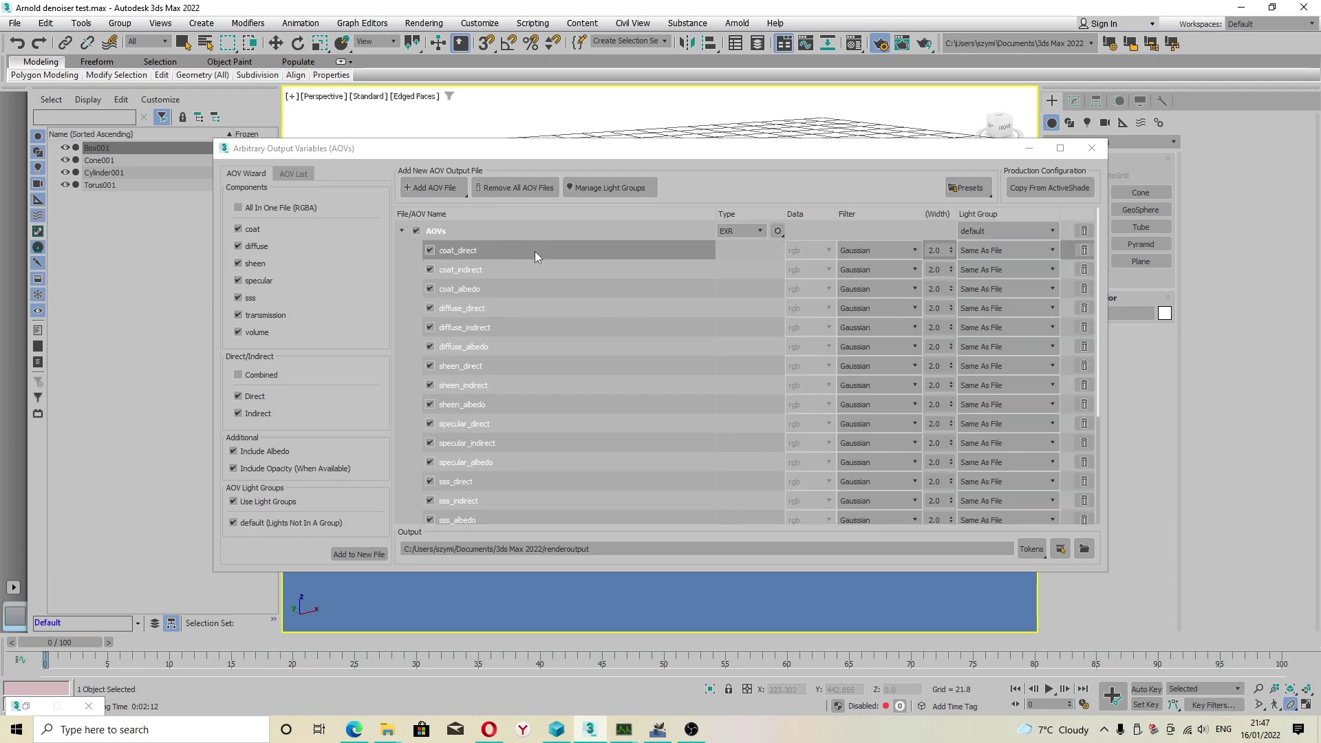
{"action": "double_click", "coordinate": [461, 231]}
{"action": "key", "text": "Return"}
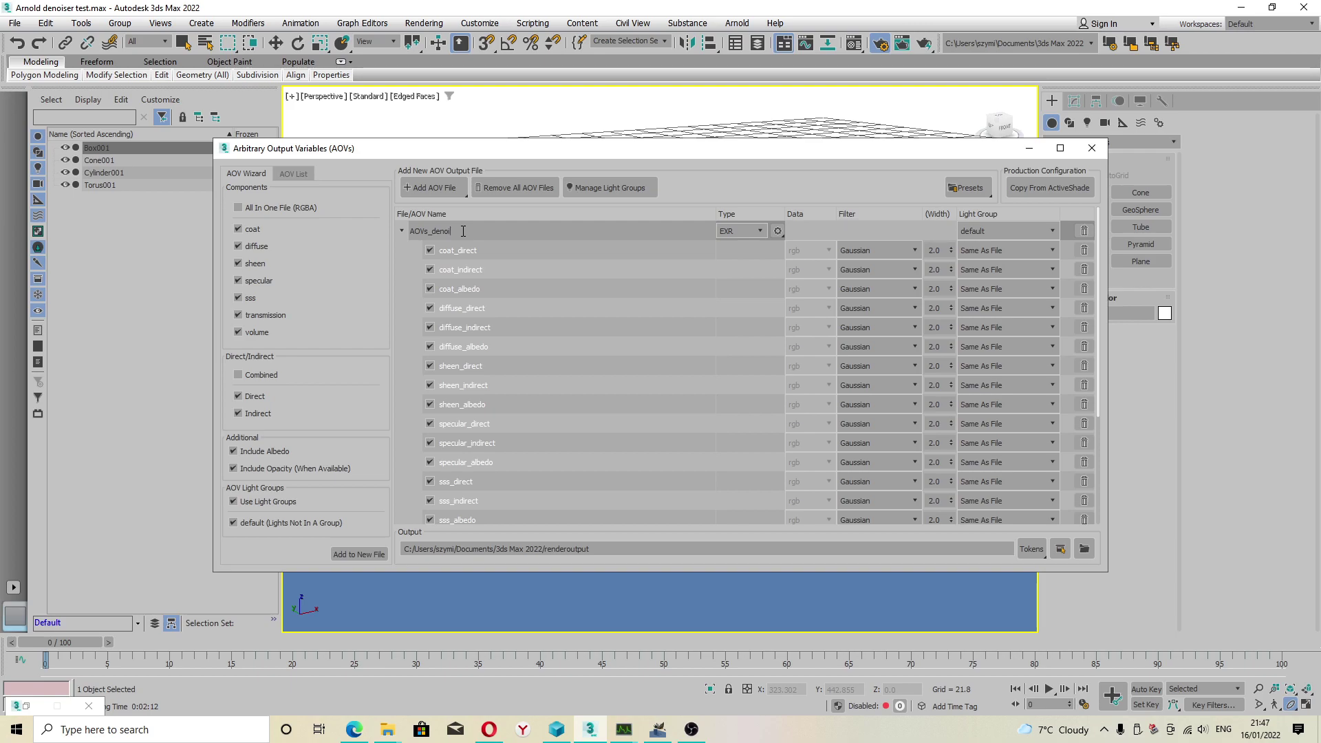
{"action": "type", "text": "_denoiser"}
{"action": "key", "text": "Return"}
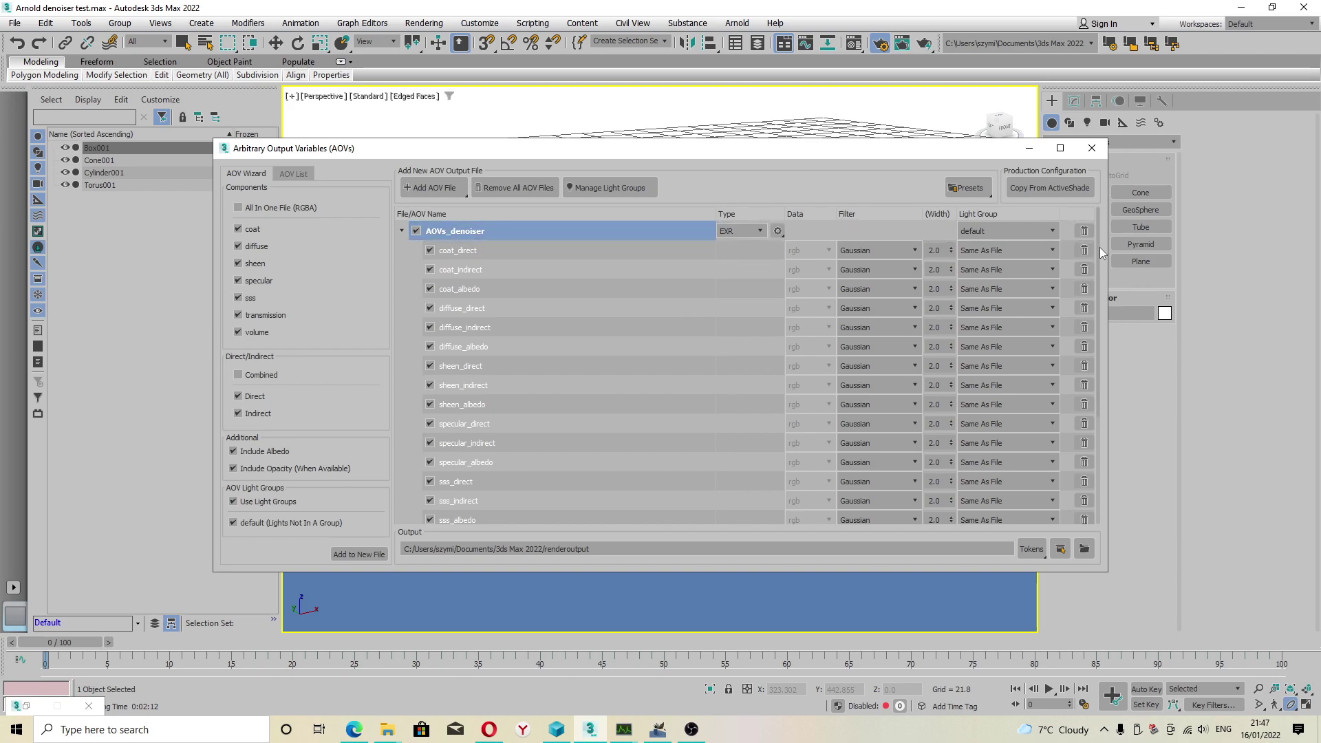
{"action": "scroll", "coordinate": [1096, 269], "scroll_direction": "down", "scroll_amount": 1}
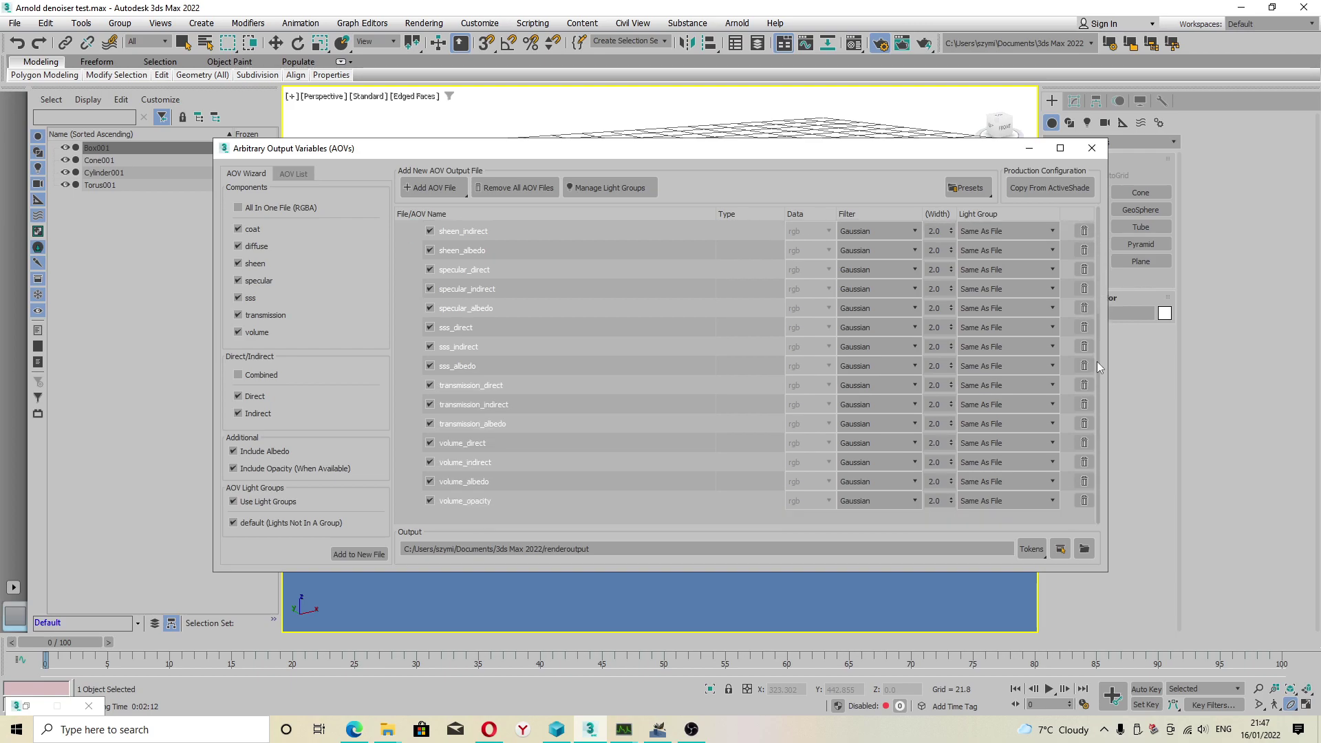
Step: Inspect the preset options and coat_direct filter choices without changing them
{"action": "left_click", "coordinate": [988, 197]}
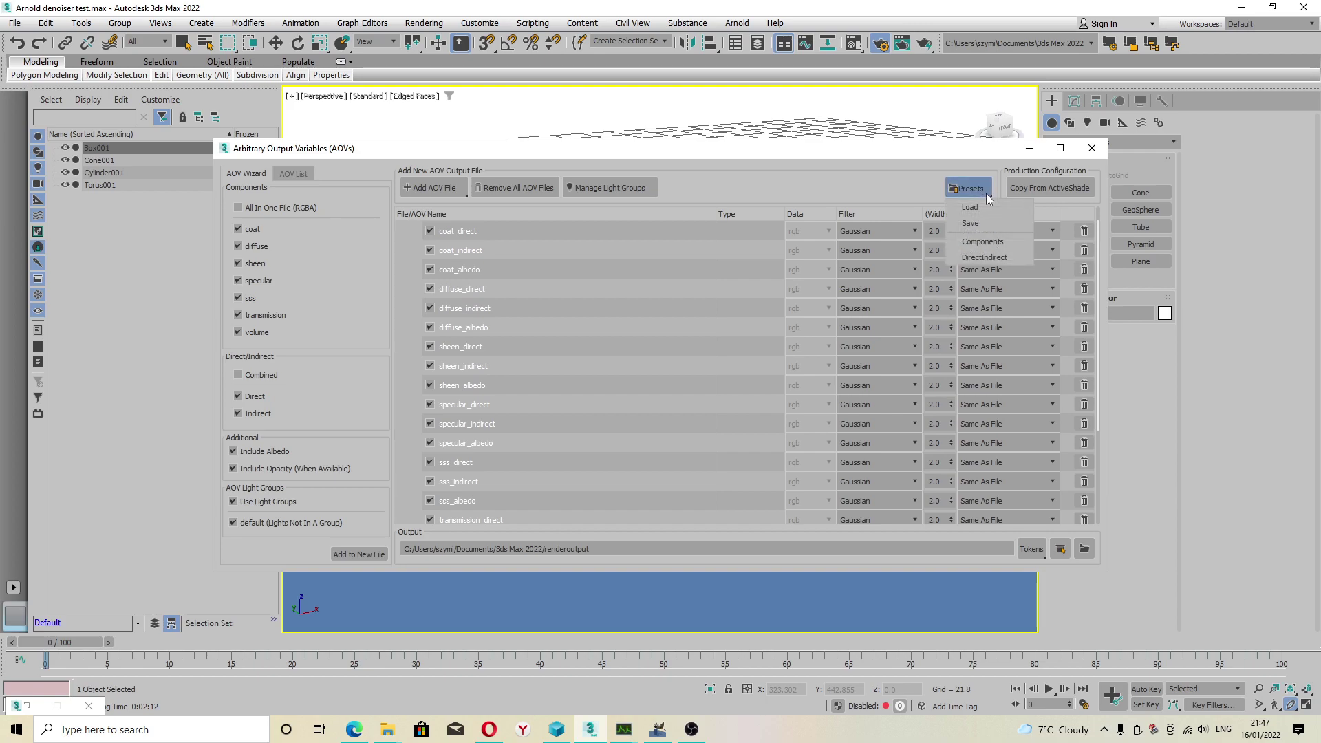
{"action": "left_click", "coordinate": [897, 232]}
{"action": "left_click", "coordinate": [897, 233]}
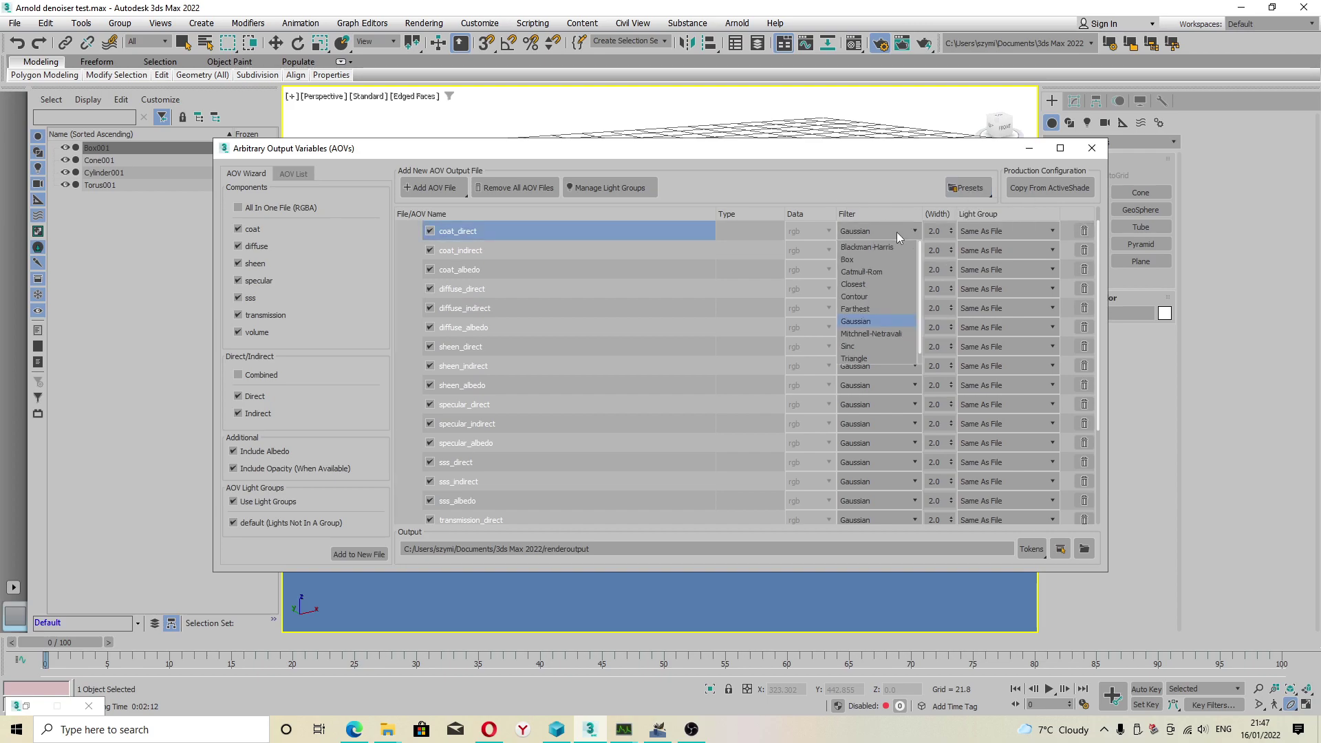
{"action": "scroll", "coordinate": [898, 320], "scroll_direction": "down", "scroll_amount": 1}
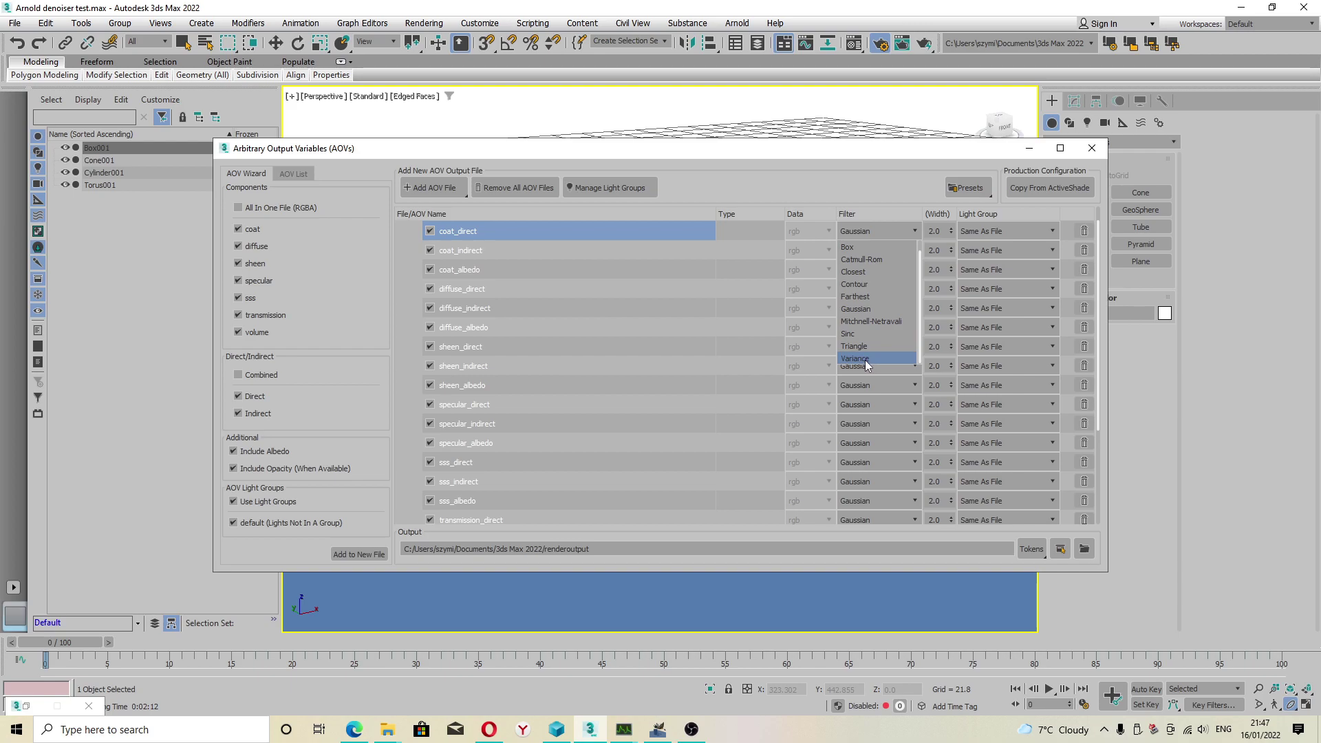
{"action": "left_click", "coordinate": [834, 193]}
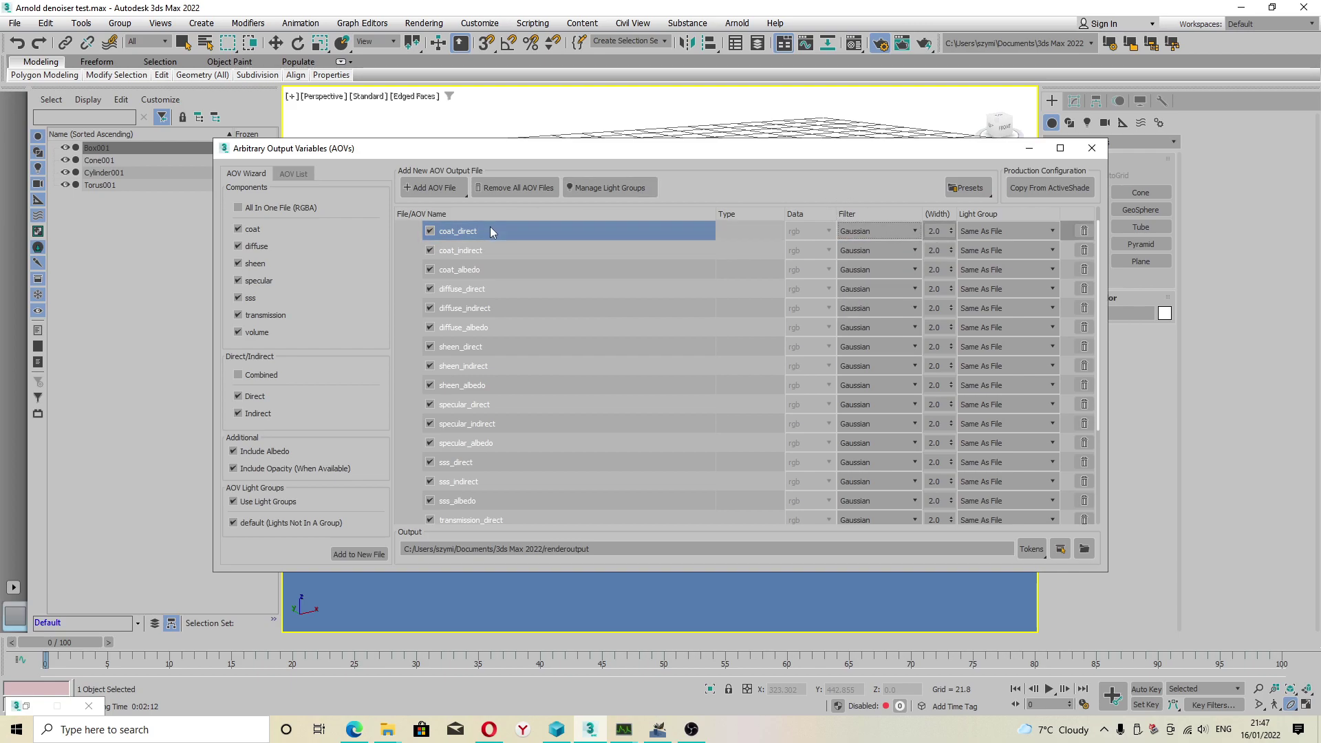
Step: Add an RGBA pass to AOVs_denoiser and set its light group to All Lights
{"action": "scroll", "coordinate": [413, 238], "scroll_direction": "up", "scroll_amount": 1}
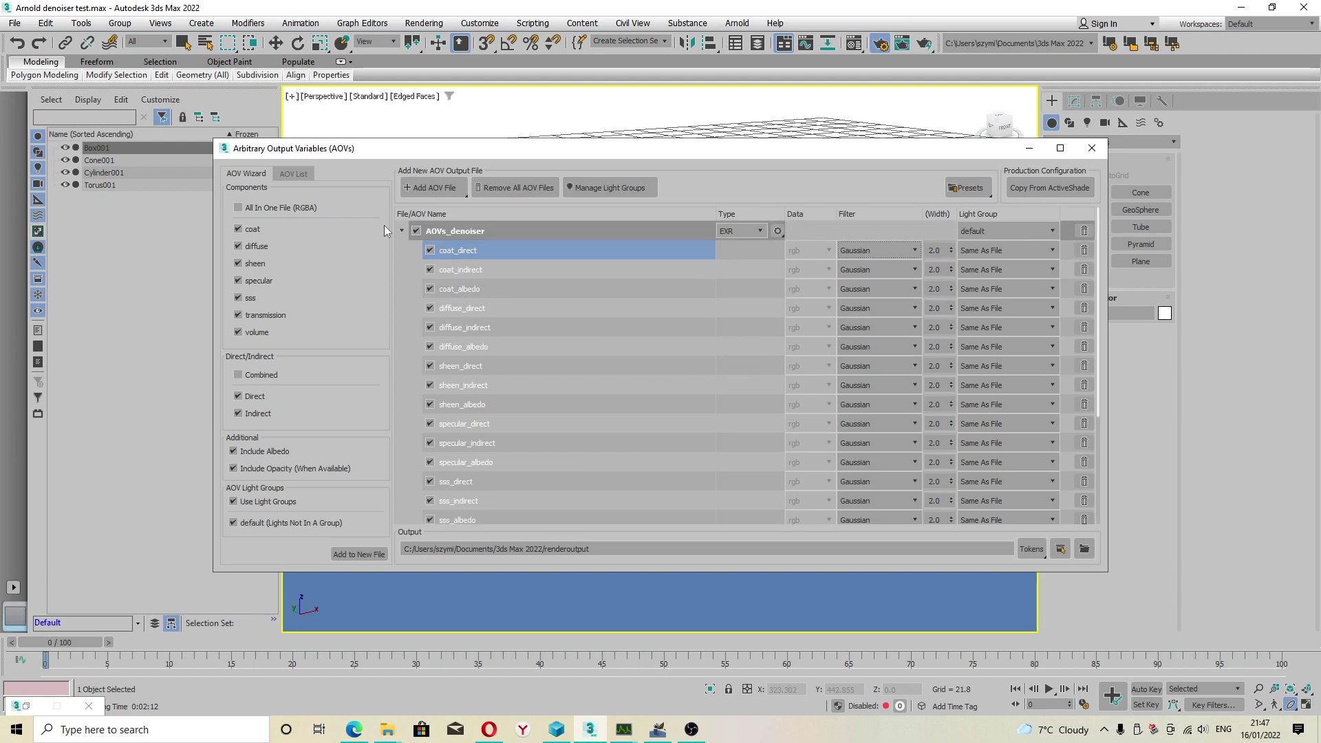
{"action": "left_click", "coordinate": [292, 174]}
{"action": "left_click_drag", "start_coordinate": [270, 239], "coordinate": [473, 237]}
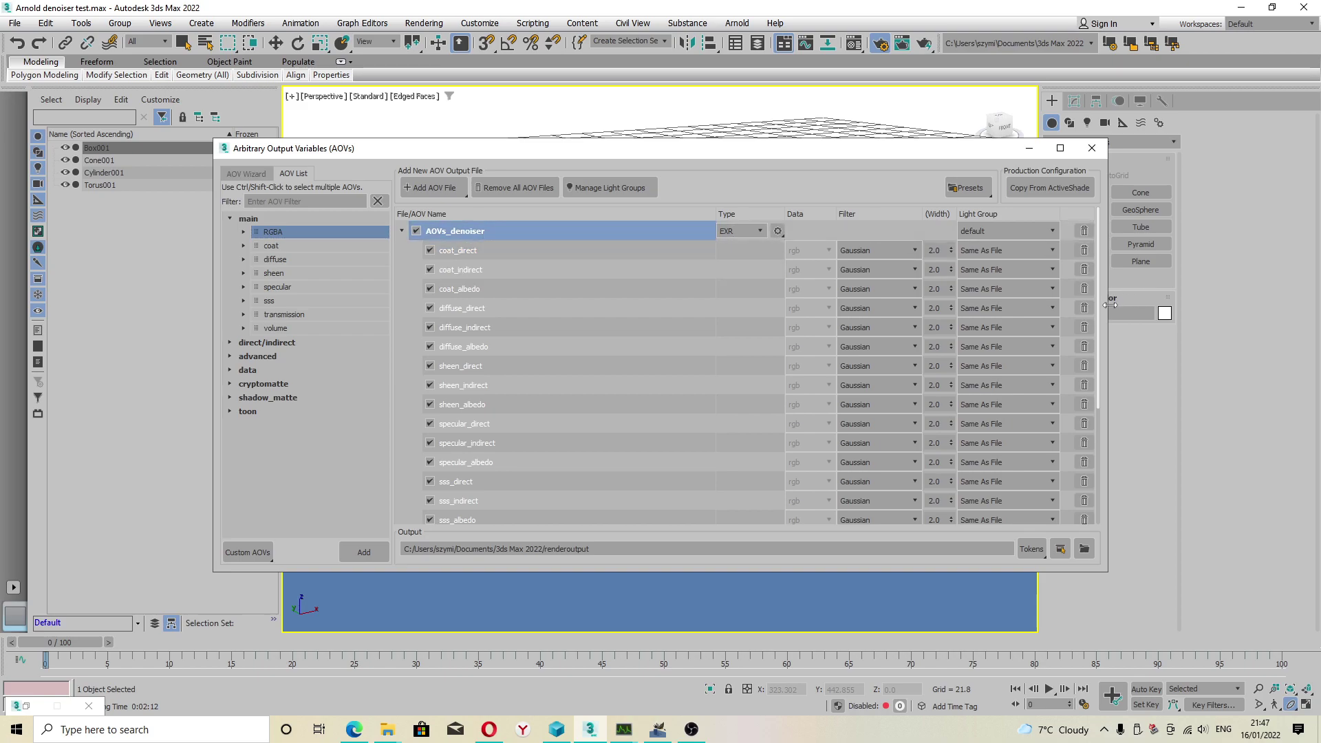
{"action": "left_click", "coordinate": [1019, 232]}
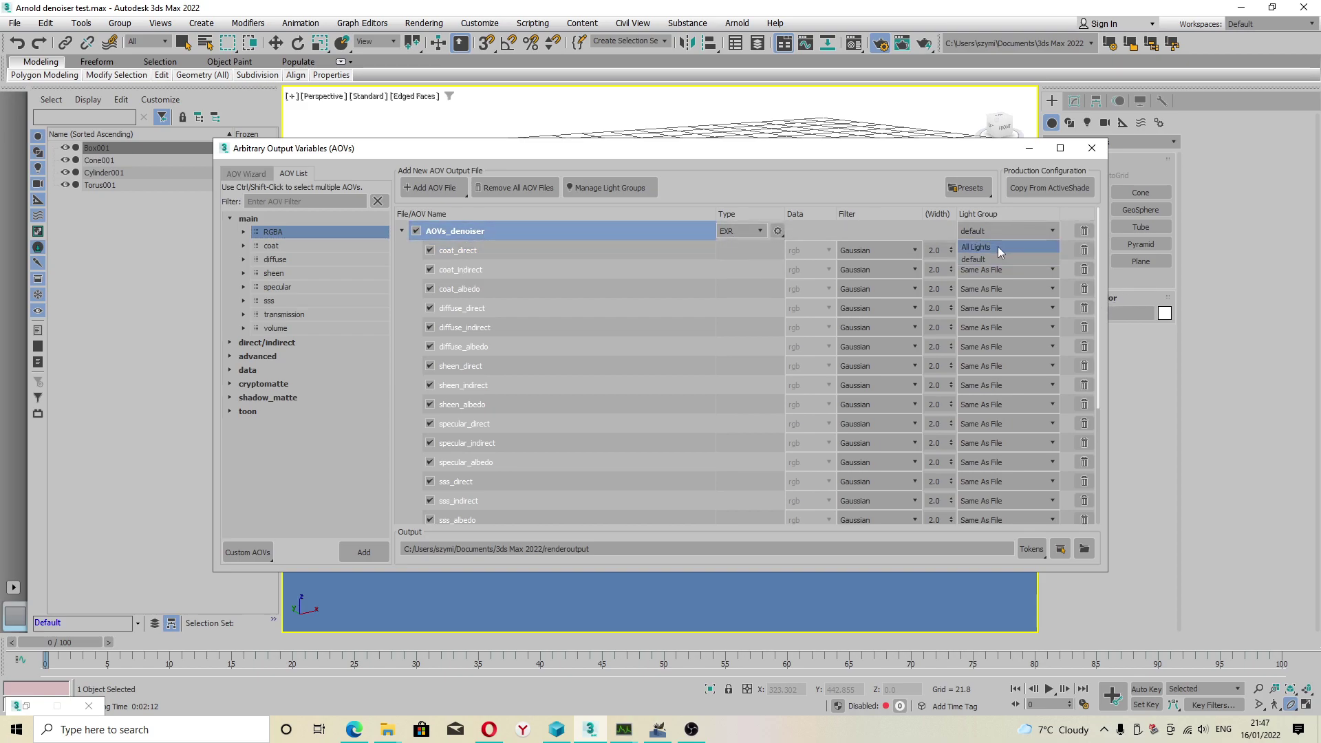
{"action": "left_click", "coordinate": [998, 246]}
Step: Load a saved AOV preset so every pass uses the Variance filter
{"action": "left_click", "coordinate": [969, 188]}
{"action": "left_click", "coordinate": [978, 208]}
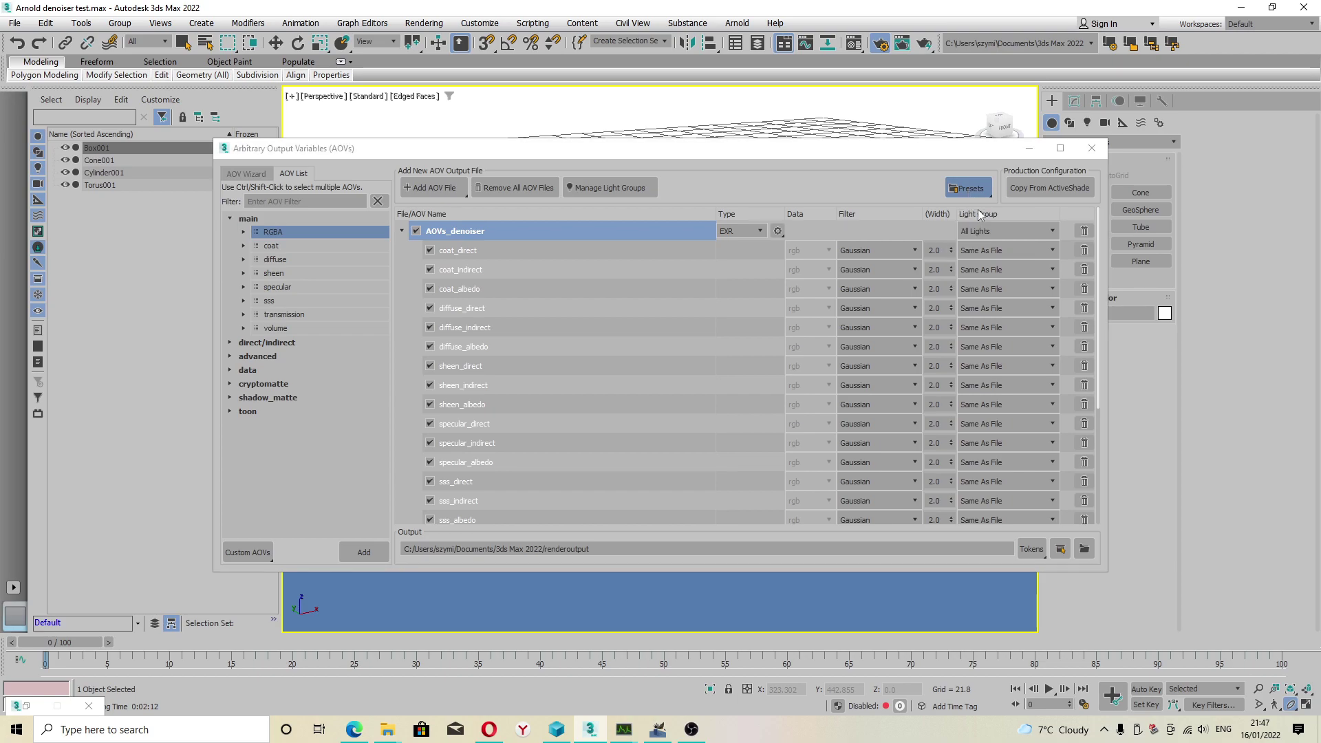
{"action": "left_click", "coordinate": [746, 505]}
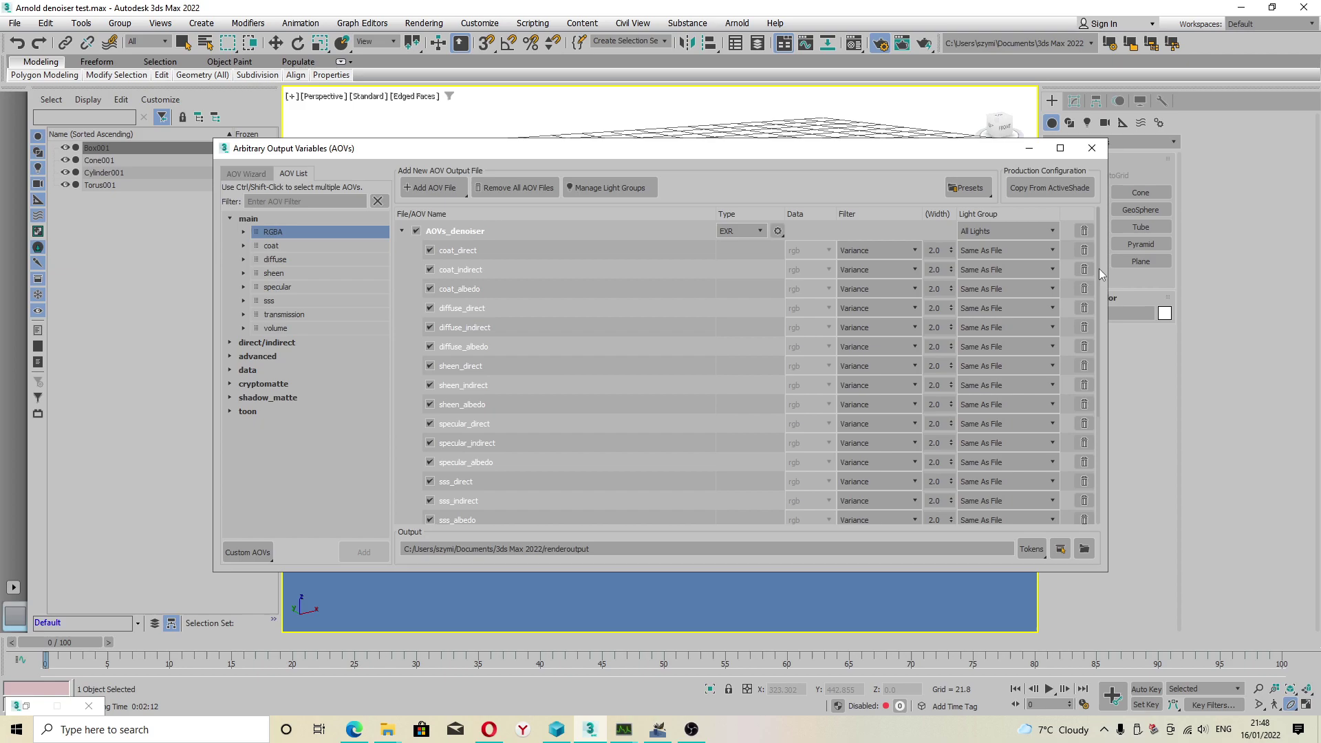
{"action": "left_click_drag", "start_coordinate": [1099, 268], "coordinate": [1104, 436]}
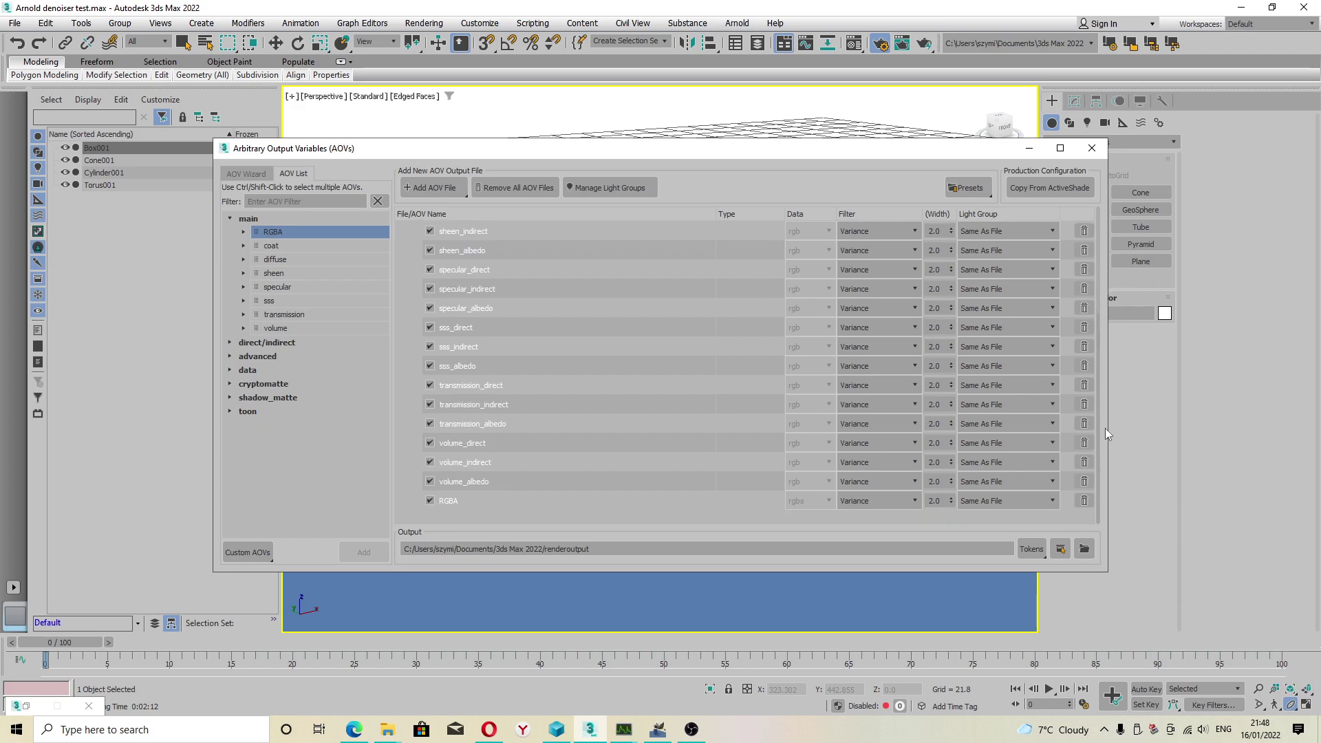
{"action": "scroll", "coordinate": [1105, 361], "scroll_direction": "up", "scroll_amount": 5}
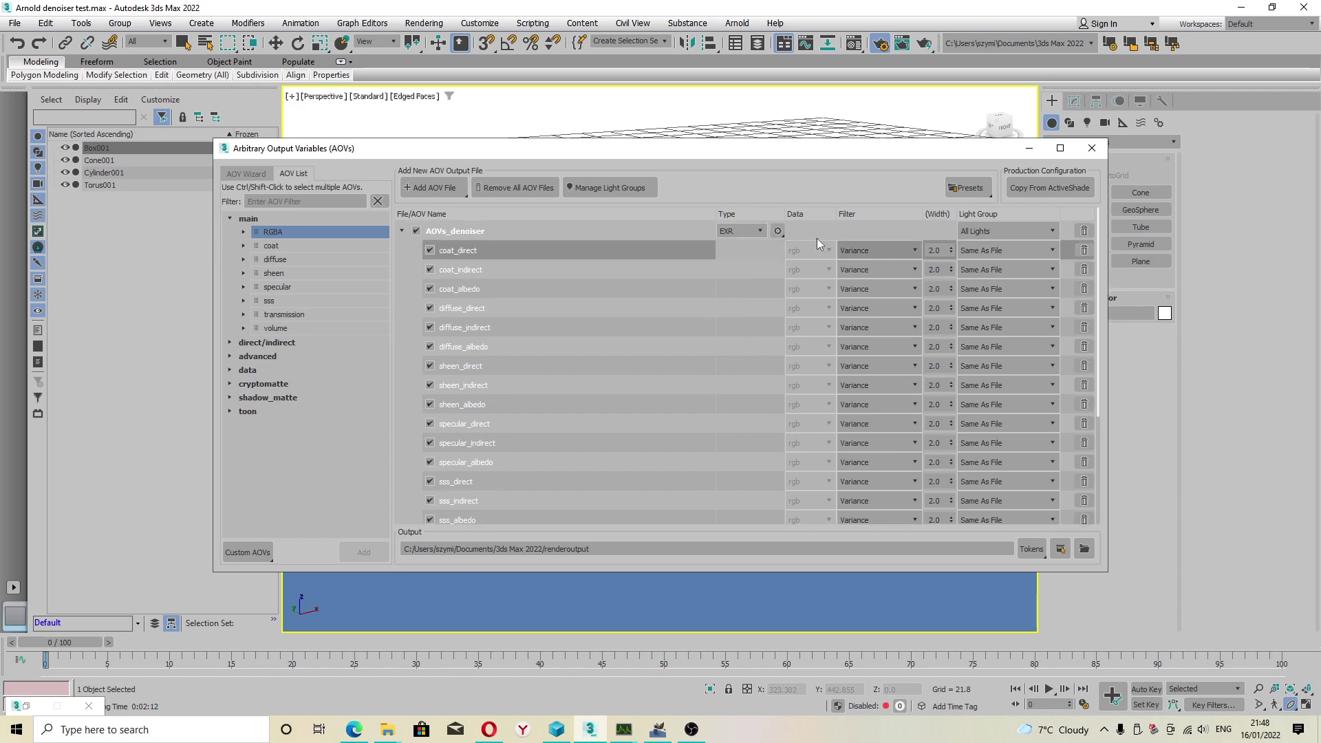
Step: Start saving the AOV setup as a preset, then cancel
{"action": "left_click", "coordinate": [984, 194]}
{"action": "left_click", "coordinate": [987, 223]}
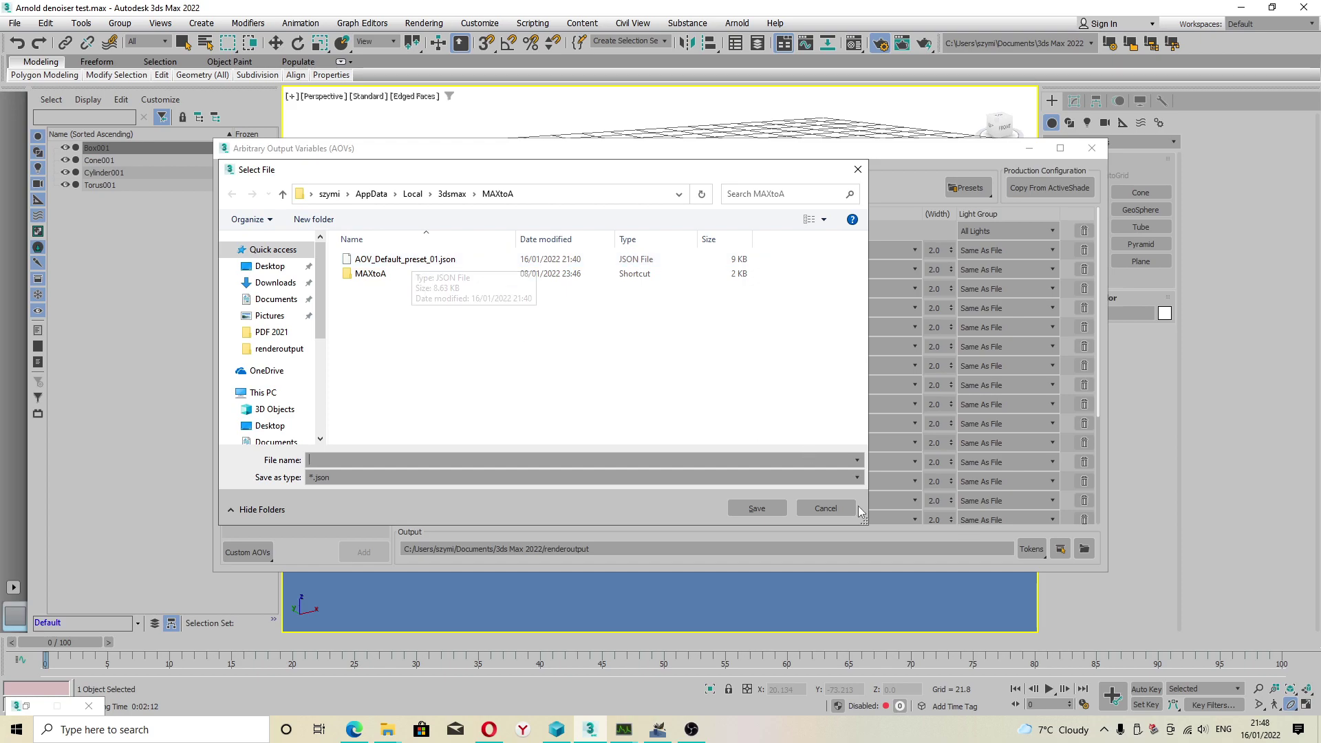
{"action": "left_click", "coordinate": [820, 508]}
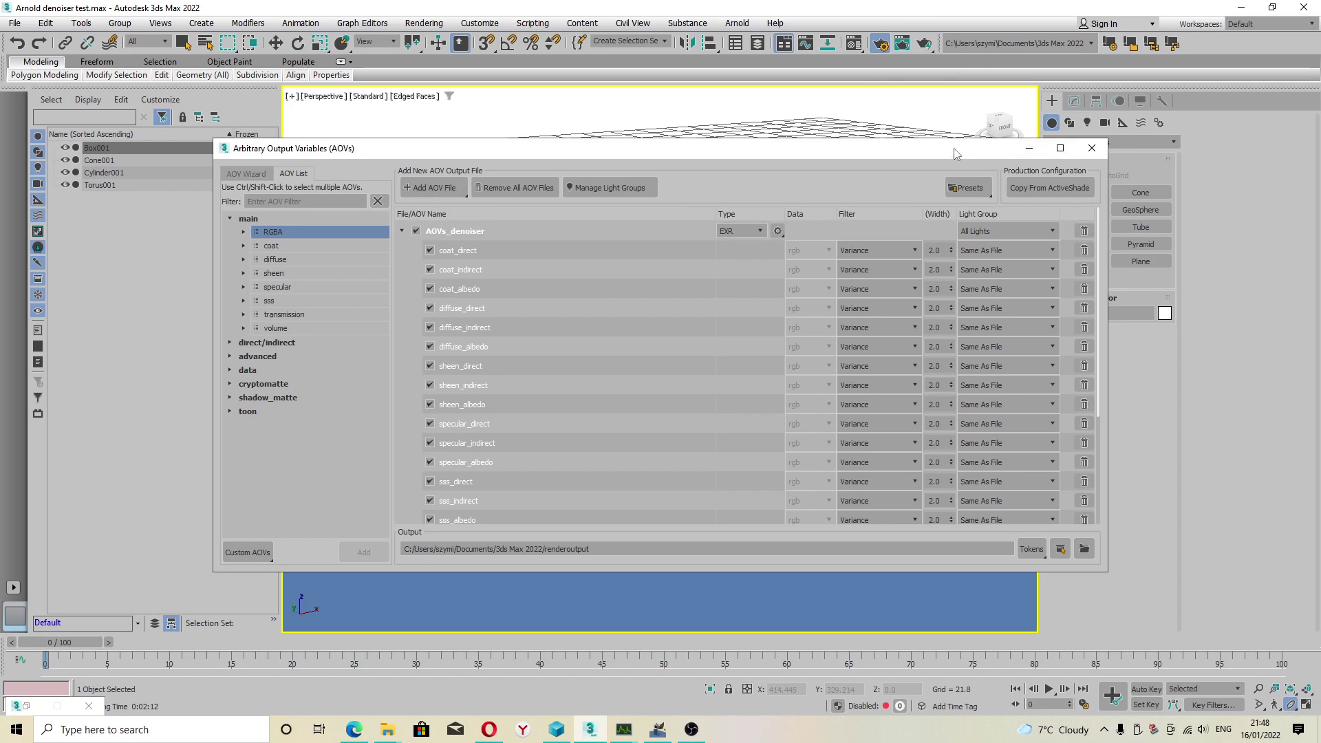
Step: Move and minimise the AOV window, then orbit to frame the cylinder, cone and torus
{"action": "left_click_drag", "start_coordinate": [954, 153], "coordinate": [1006, 235]}
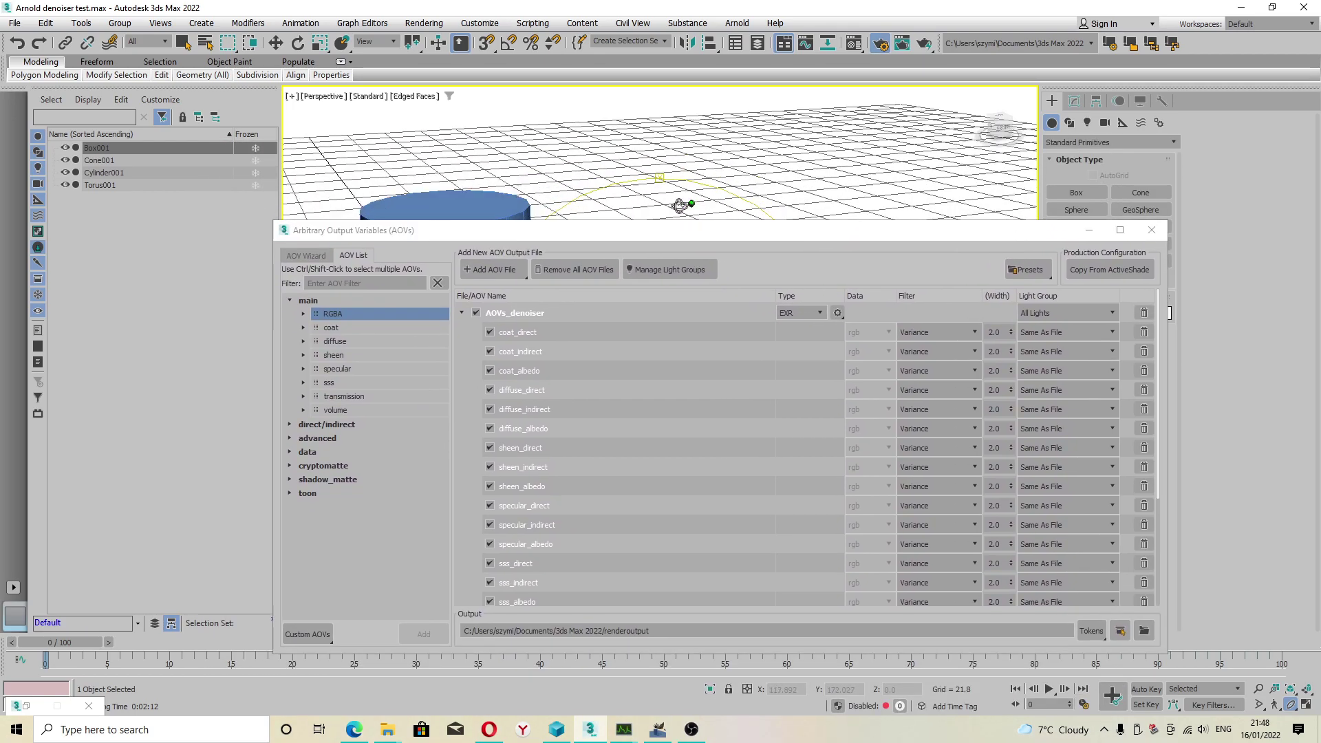
{"action": "left_click_drag", "start_coordinate": [680, 205], "coordinate": [640, 205]}
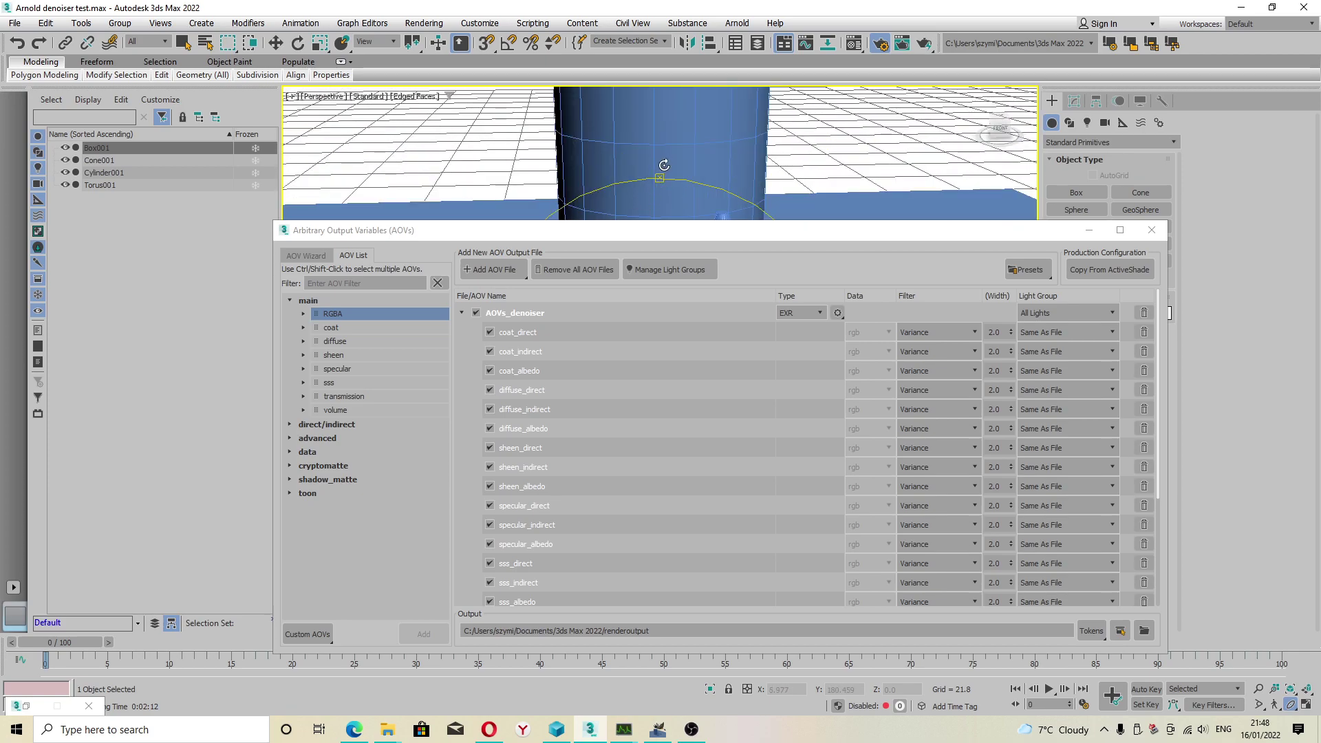
{"action": "scroll", "coordinate": [671, 199], "scroll_direction": "down", "scroll_amount": 10}
{"action": "scroll", "coordinate": [671, 200], "scroll_direction": "up", "scroll_amount": 10}
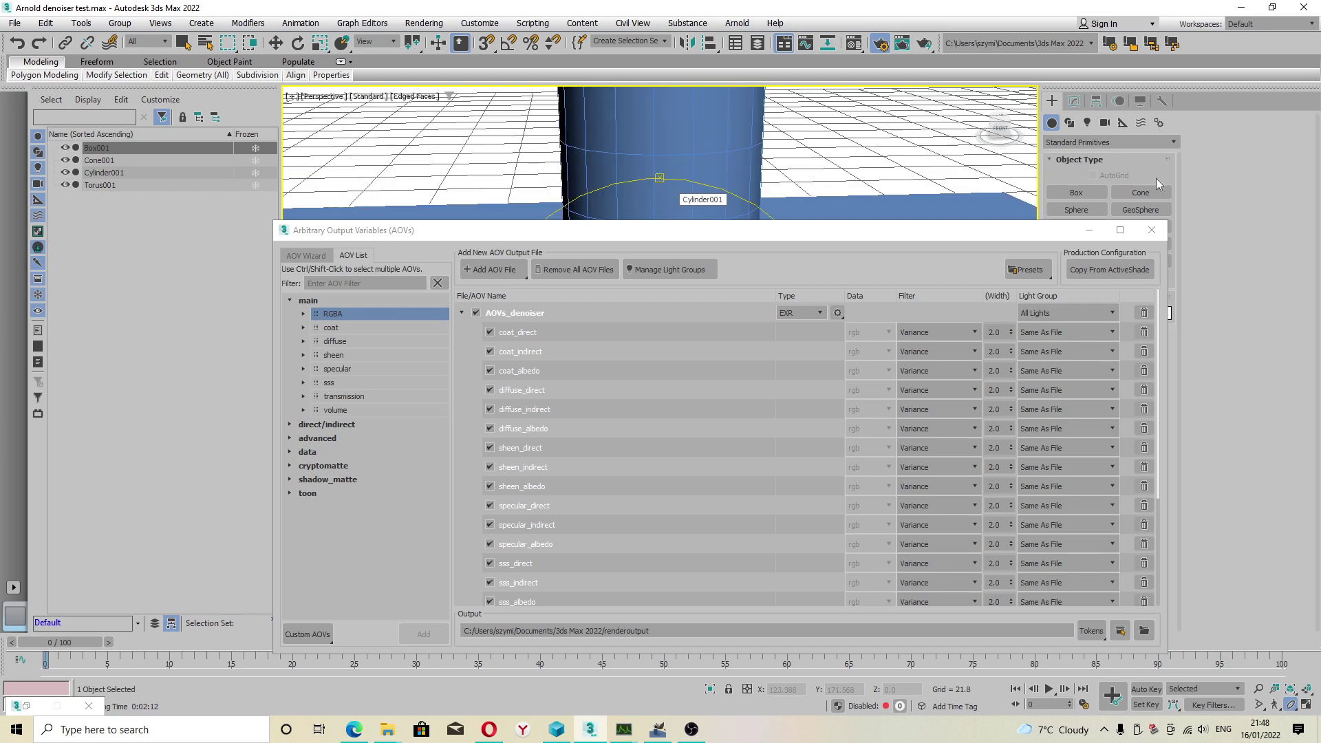
{"action": "left_click", "coordinate": [1089, 230]}
{"action": "left_click", "coordinate": [691, 729]}
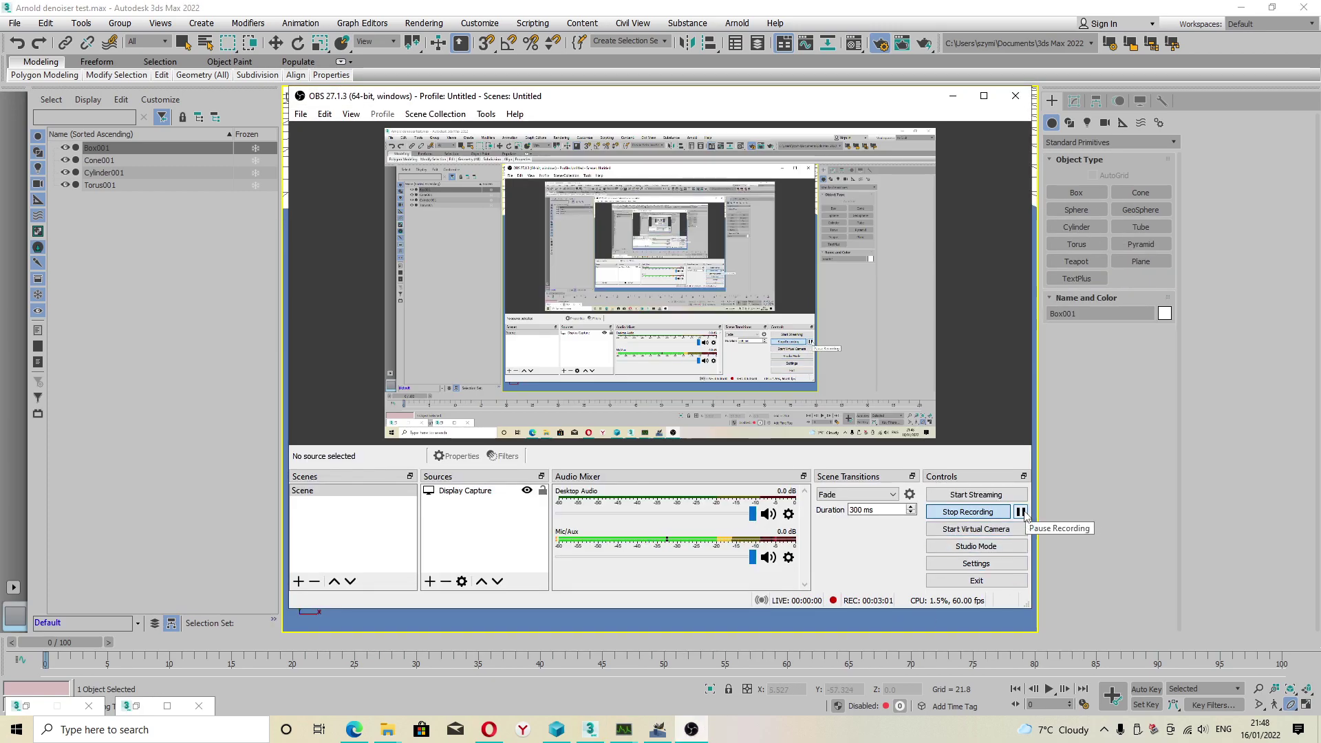
{"action": "left_click", "coordinate": [953, 96]}
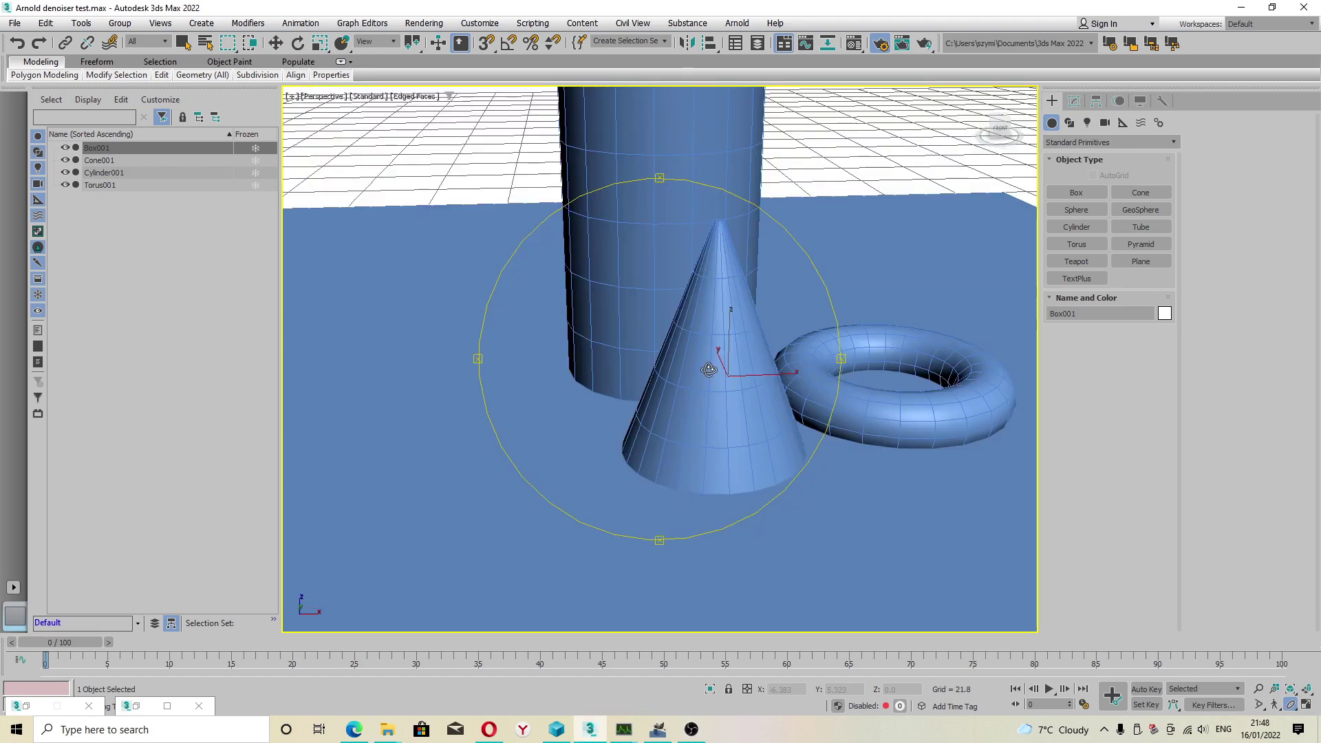
{"action": "left_click_drag", "start_coordinate": [708, 369], "coordinate": [863, 83]}
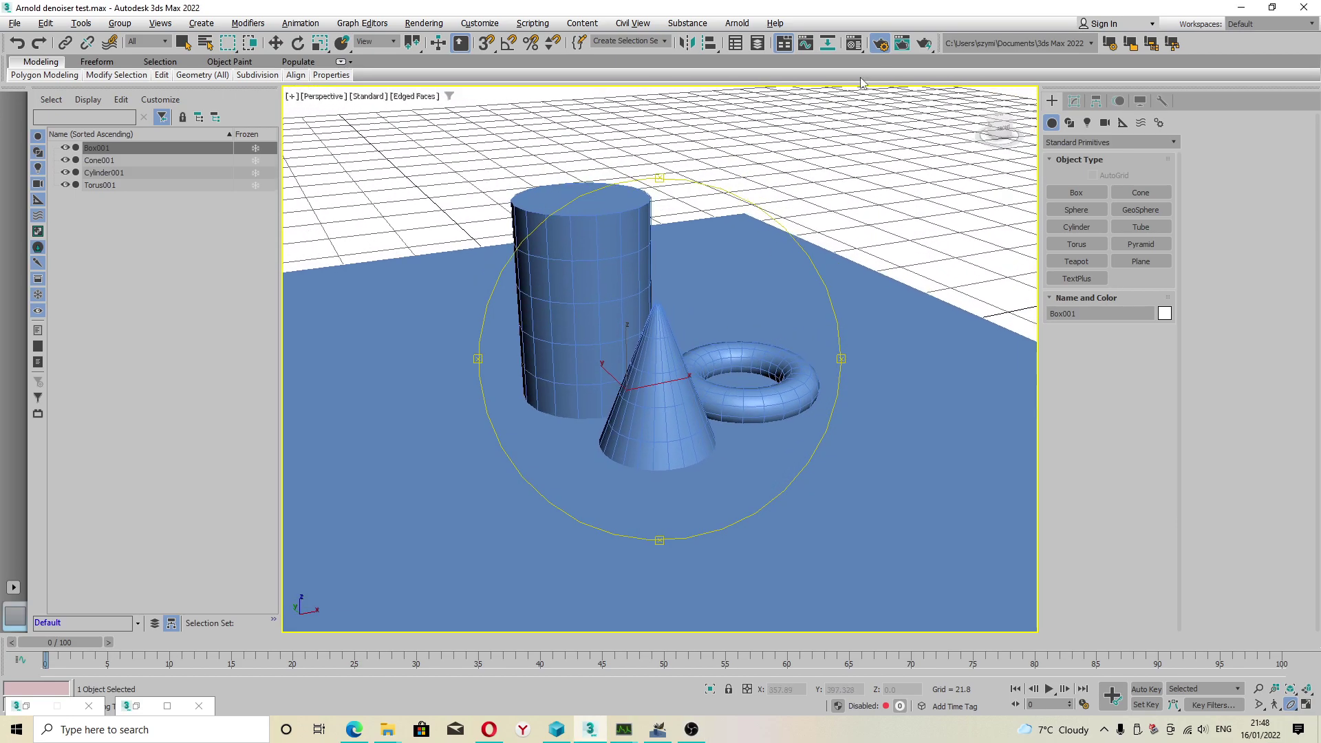
Step: Set the render output to Arnold_denoiser_test_01.exr in the renderoutput folder
{"action": "left_click", "coordinate": [881, 46]}
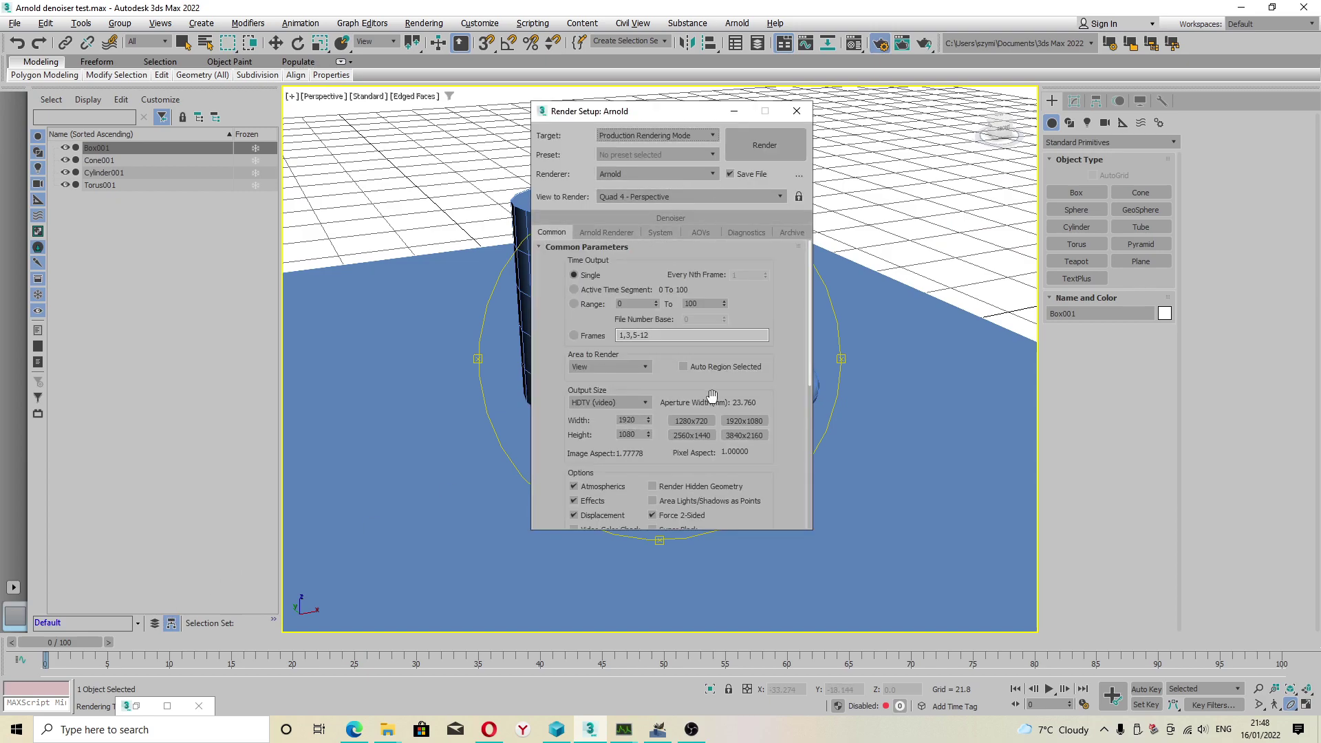
{"action": "left_click_drag", "start_coordinate": [710, 396], "coordinate": [709, 223]}
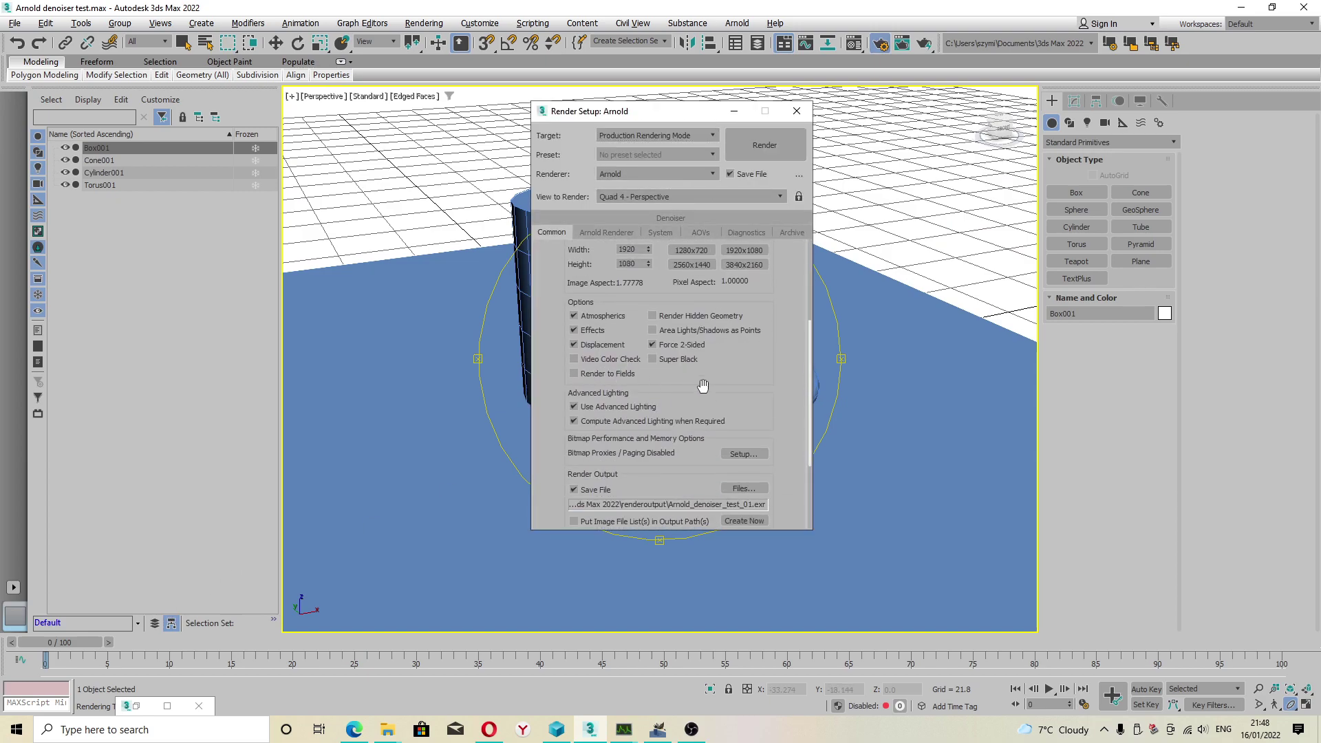
{"action": "scroll", "coordinate": [702, 386], "scroll_direction": "down", "scroll_amount": 3}
{"action": "left_click", "coordinate": [744, 408]}
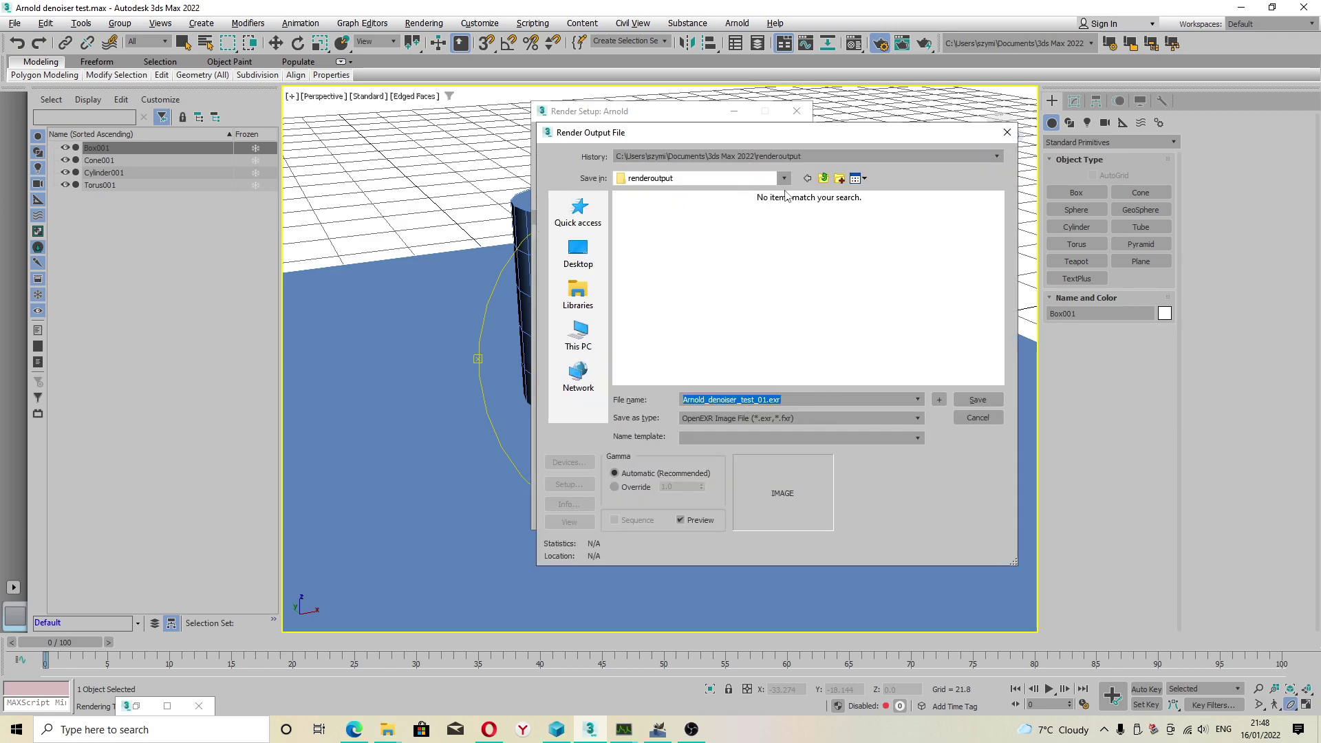
{"action": "left_click", "coordinate": [784, 179]}
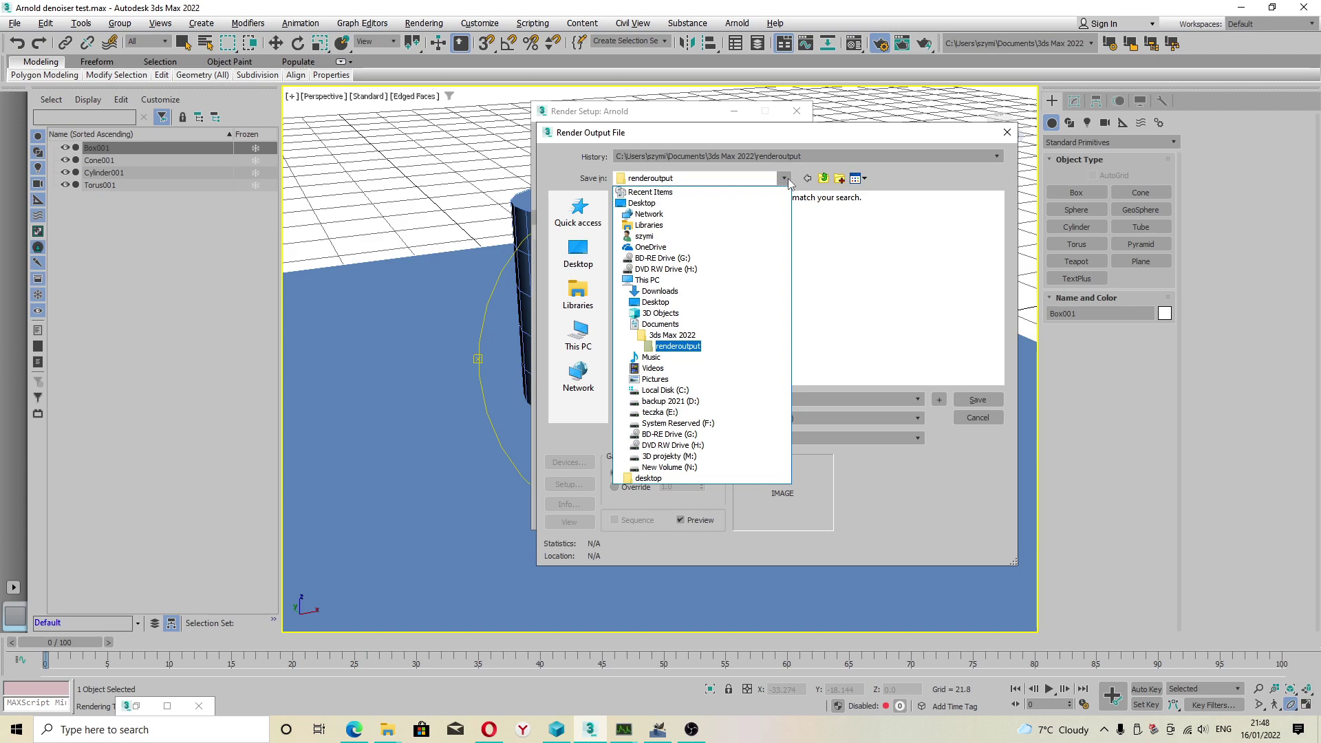
{"action": "left_click", "coordinate": [695, 348]}
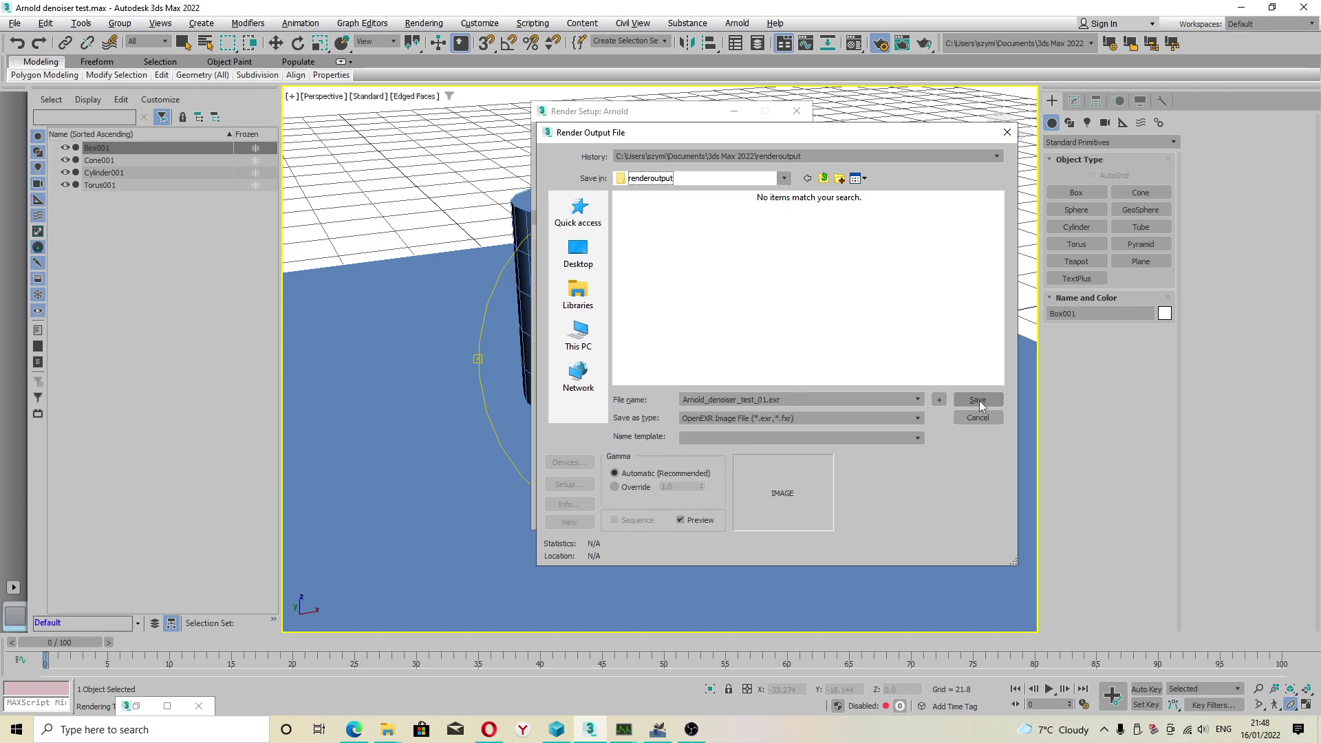
{"action": "left_click", "coordinate": [980, 400]}
{"action": "left_click", "coordinate": [980, 400]}
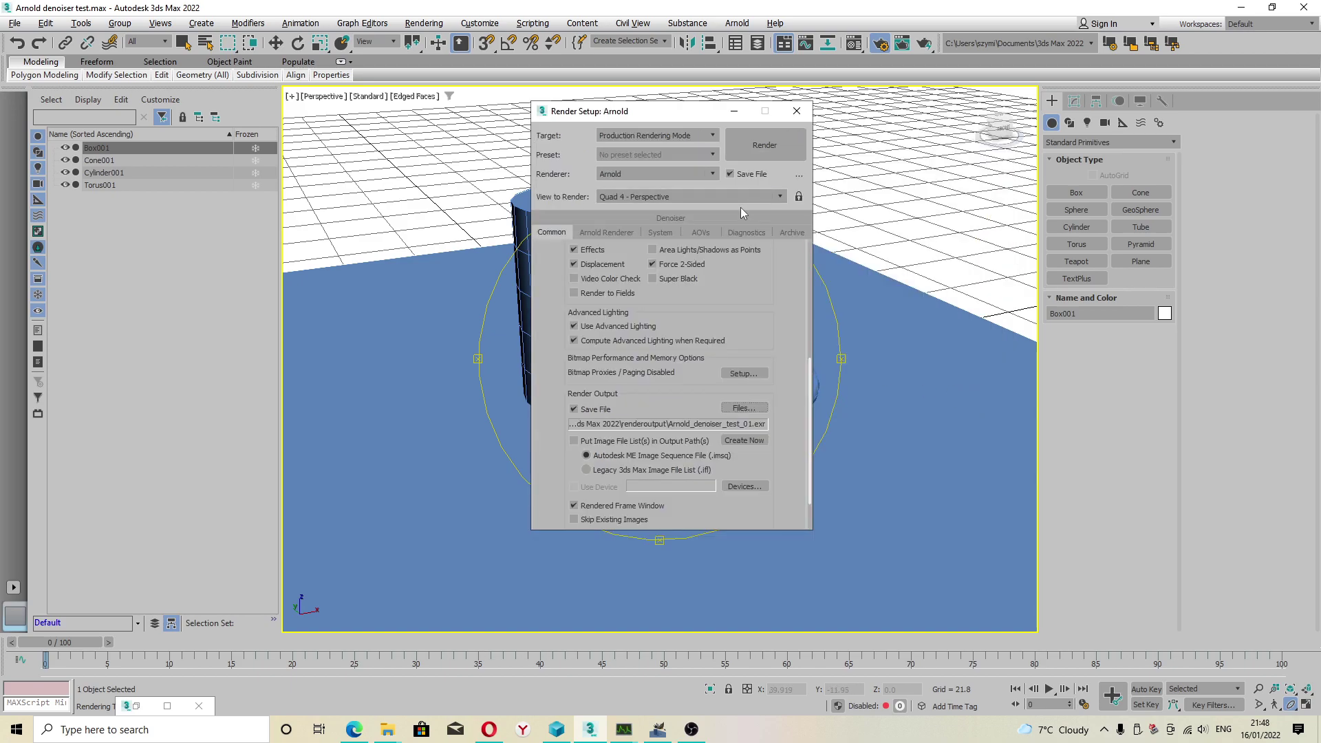
Step: Review the AOV and sampling settings, then reopen the AOV manager to check denoiser outputs
{"action": "left_click", "coordinate": [699, 233]}
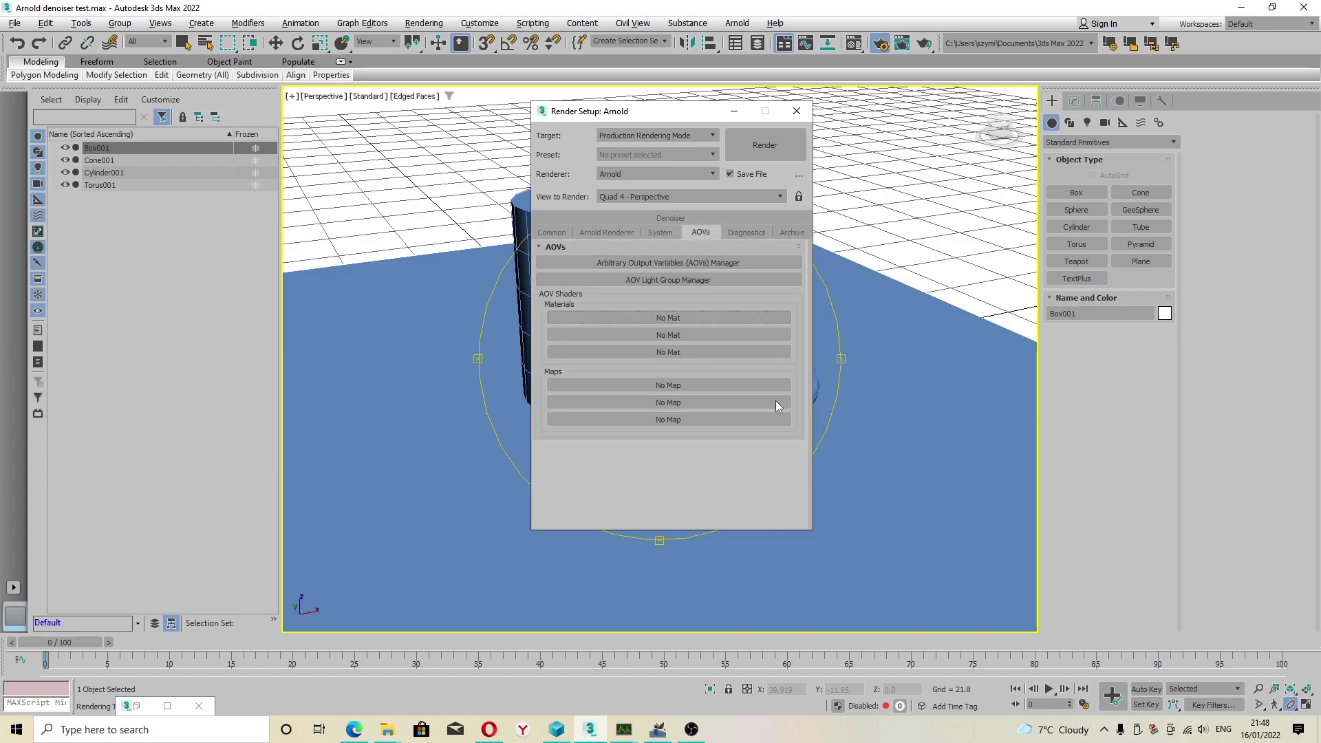
{"action": "mouse_move", "coordinate": [387, 729]}
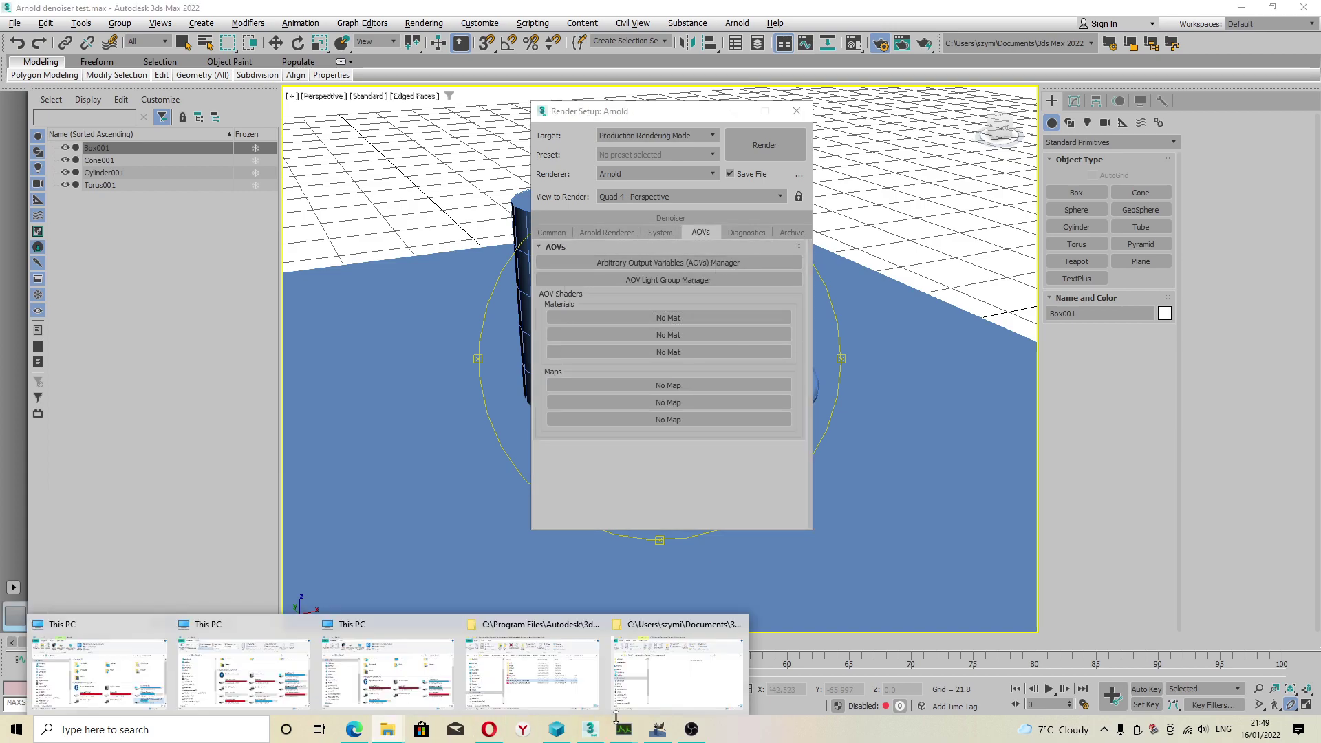
{"action": "left_click", "coordinate": [675, 684]}
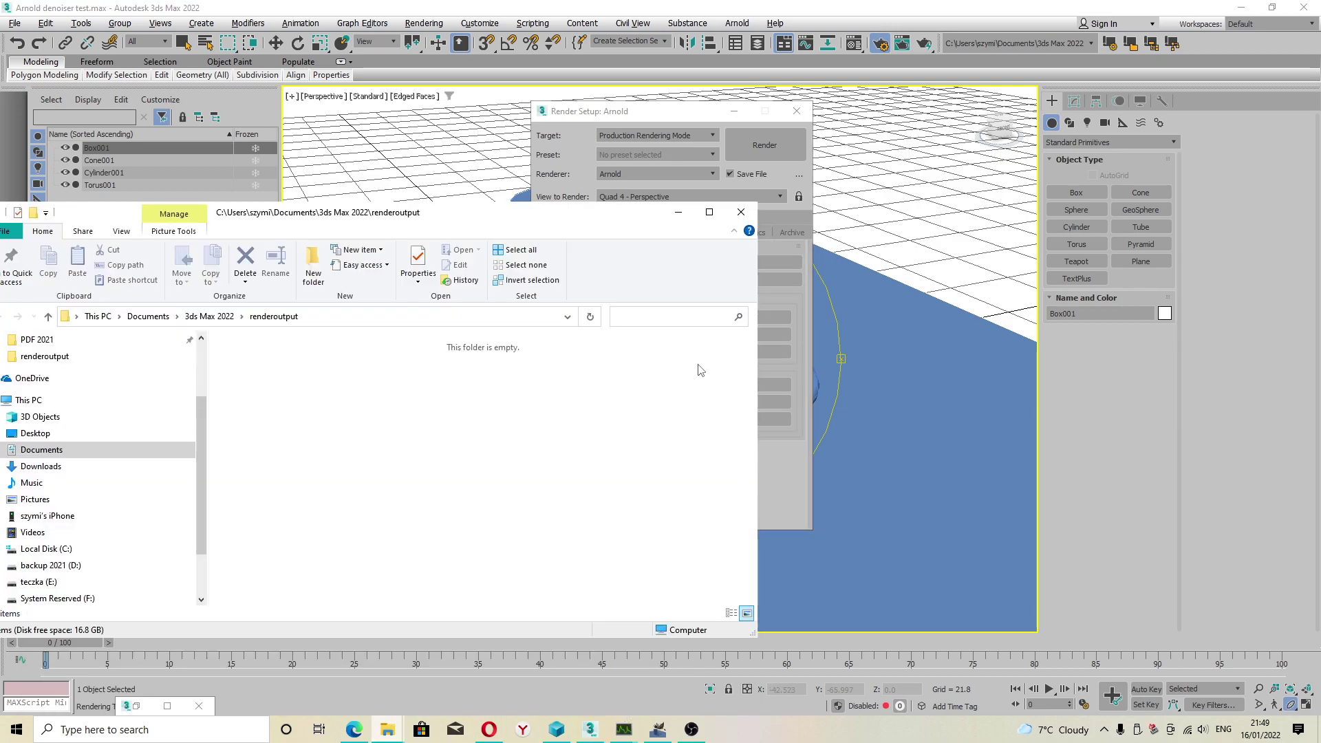
{"action": "left_click", "coordinate": [691, 114]}
{"action": "left_click", "coordinate": [607, 233]}
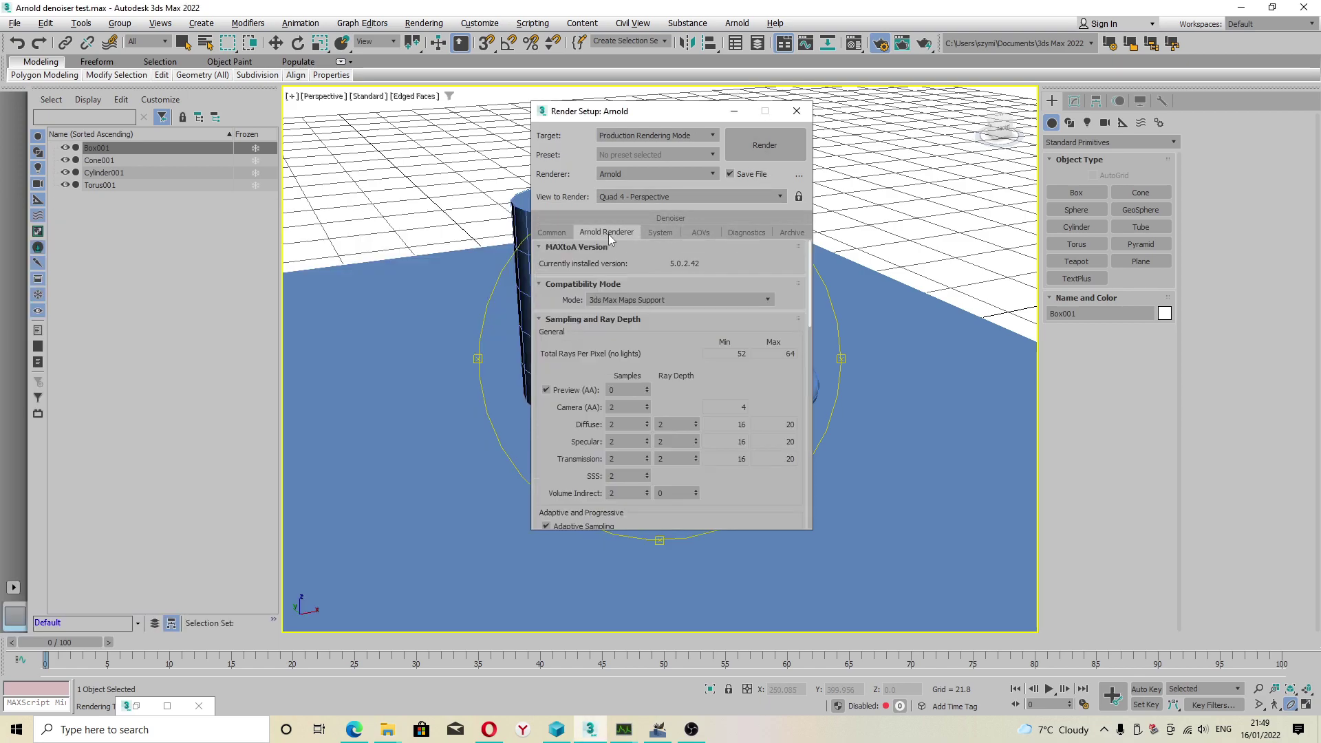
{"action": "left_click", "coordinate": [700, 232]}
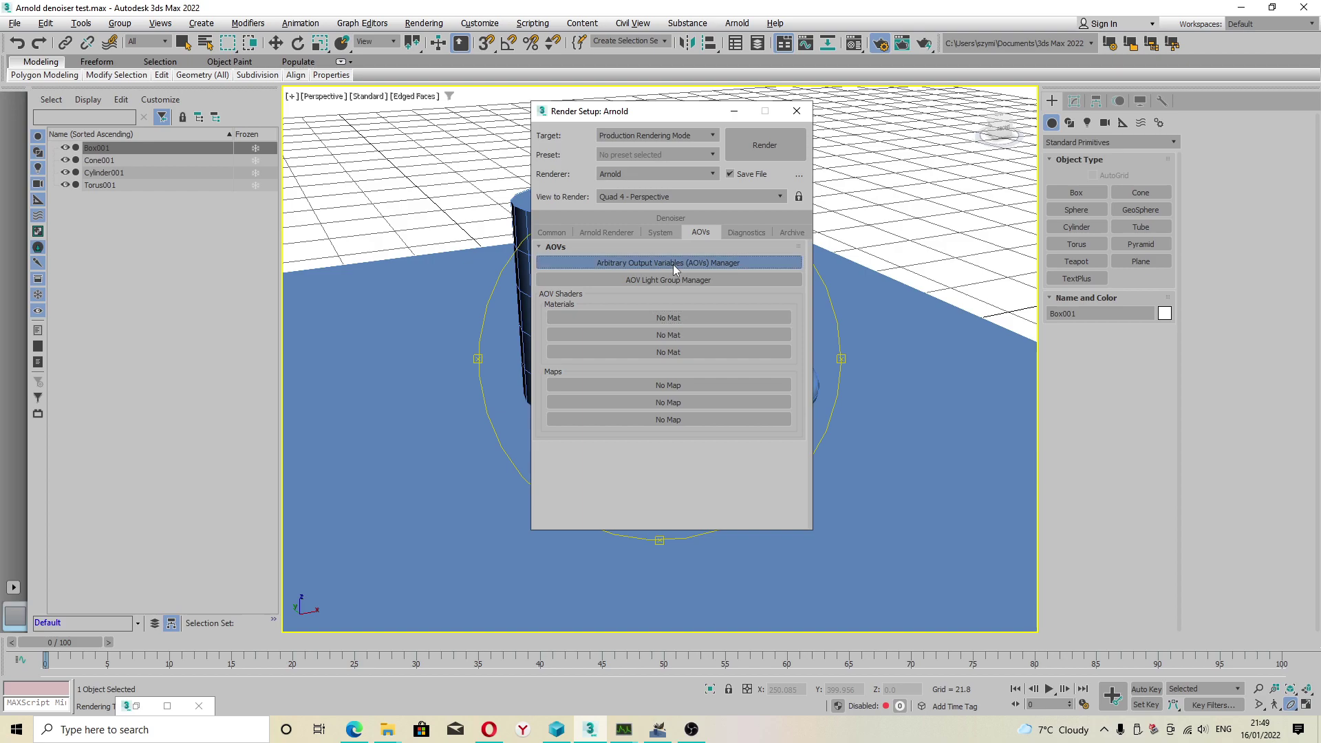
{"action": "left_click", "coordinate": [674, 265]}
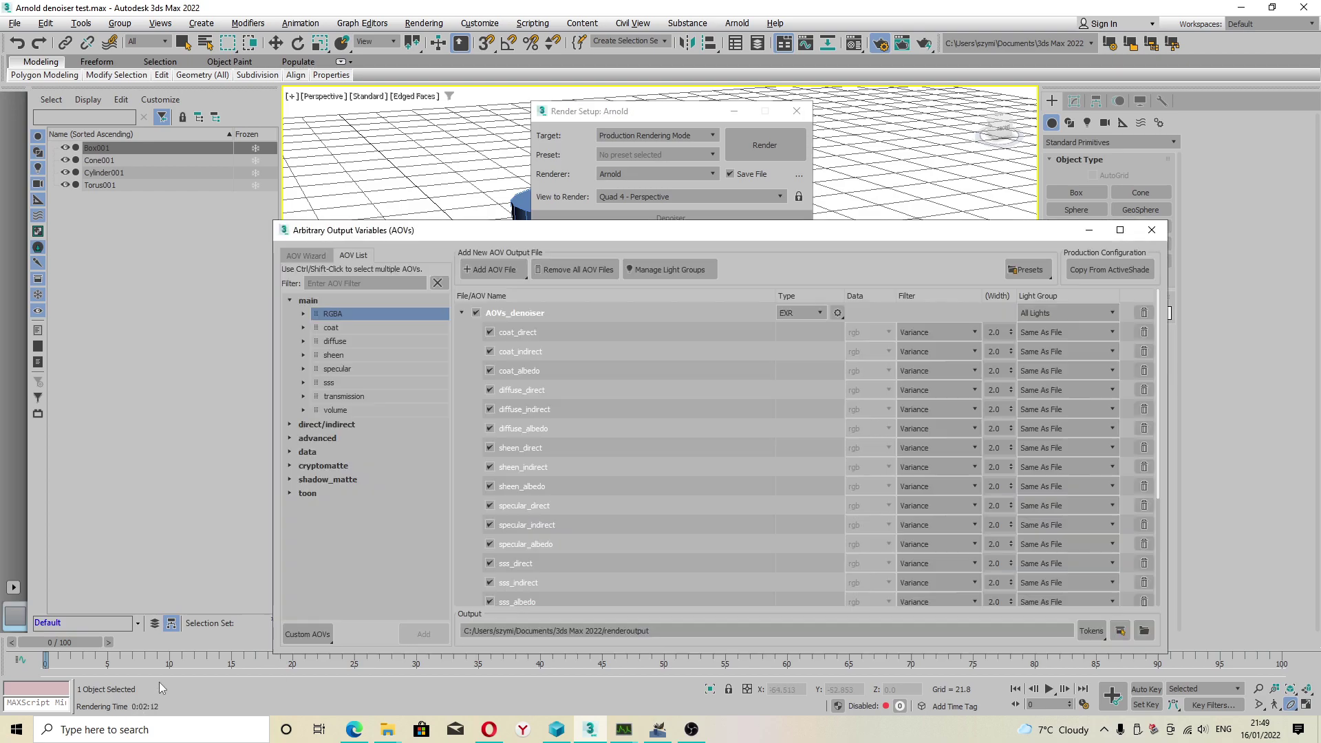
Step: Start rendering the Perspective view and check the renderoutput folder meanwhile
{"action": "left_click", "coordinate": [763, 145]}
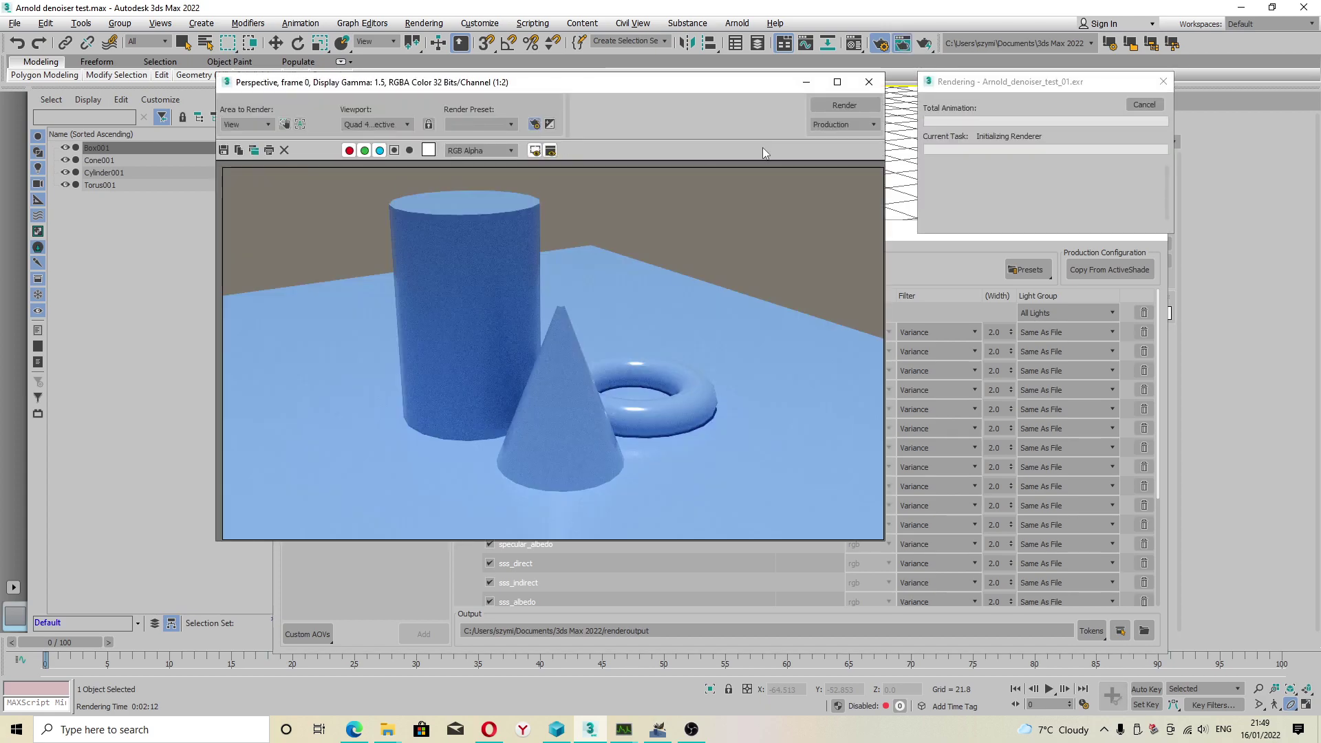
{"action": "mouse_move", "coordinate": [387, 729]}
{"action": "left_click", "coordinate": [663, 664]}
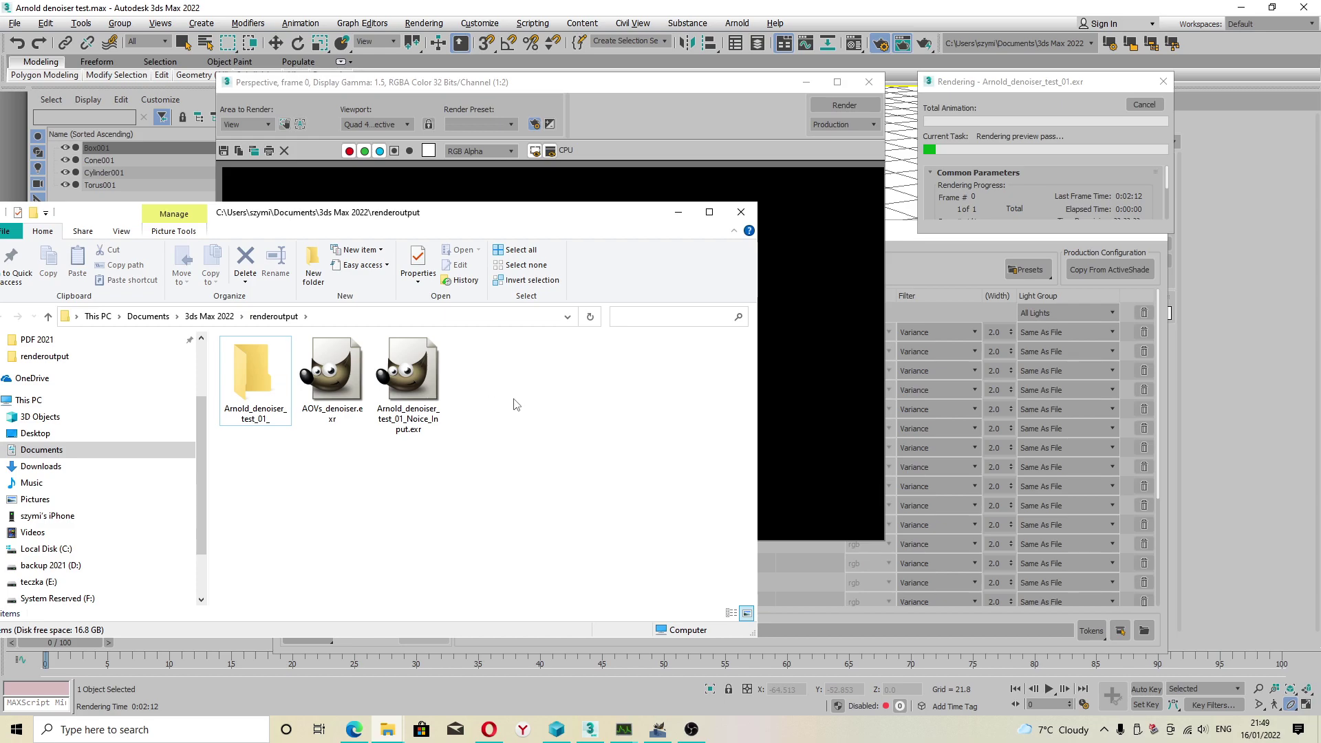
{"action": "left_click", "coordinate": [693, 131]}
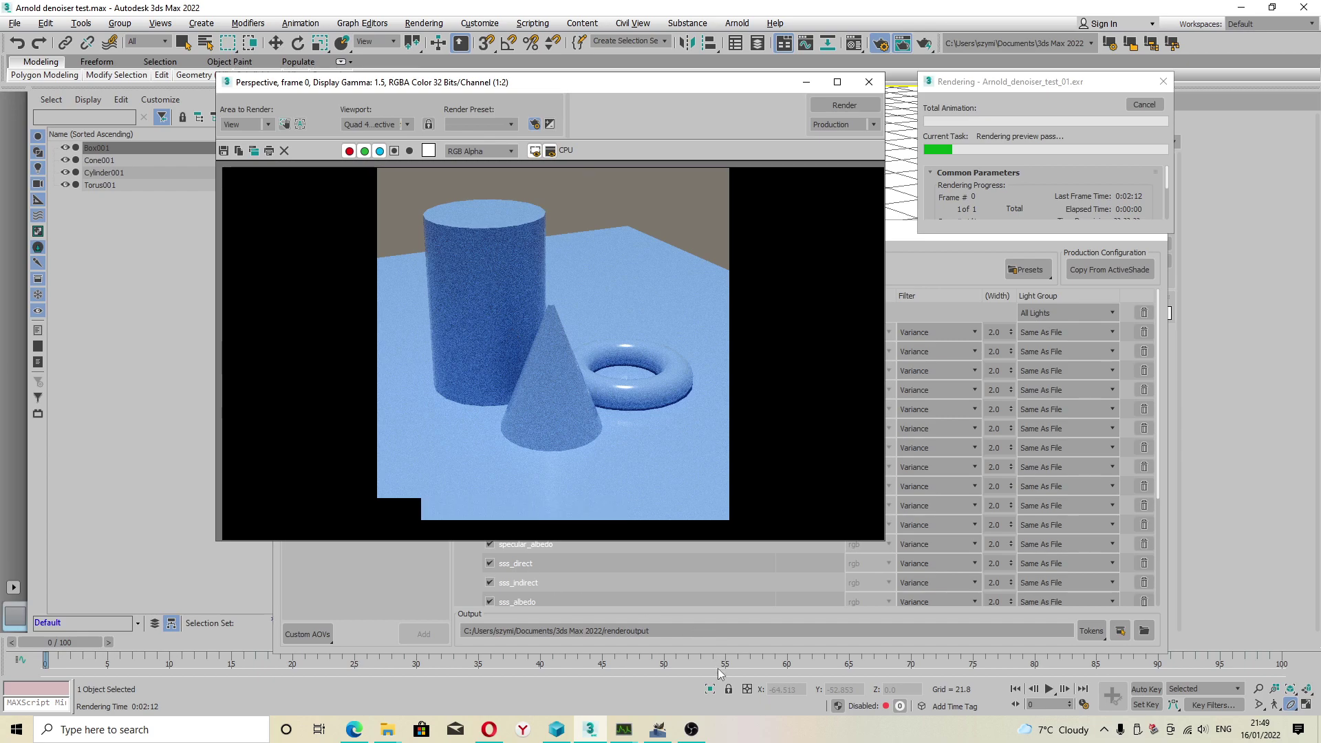
Step: Try opening the noisy input EXR from the renderoutput folder
{"action": "mouse_move", "coordinate": [387, 730]}
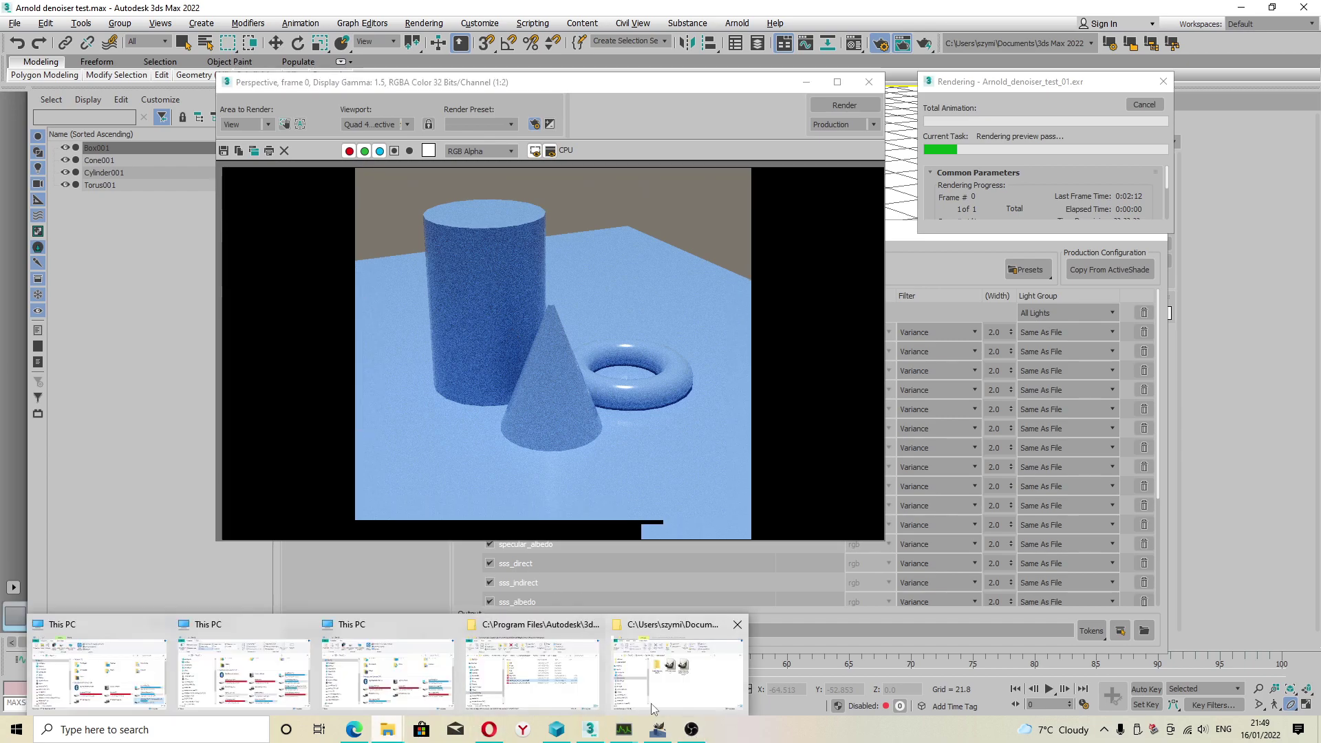
{"action": "left_click", "coordinate": [653, 706]}
{"action": "right_click", "coordinate": [556, 465]}
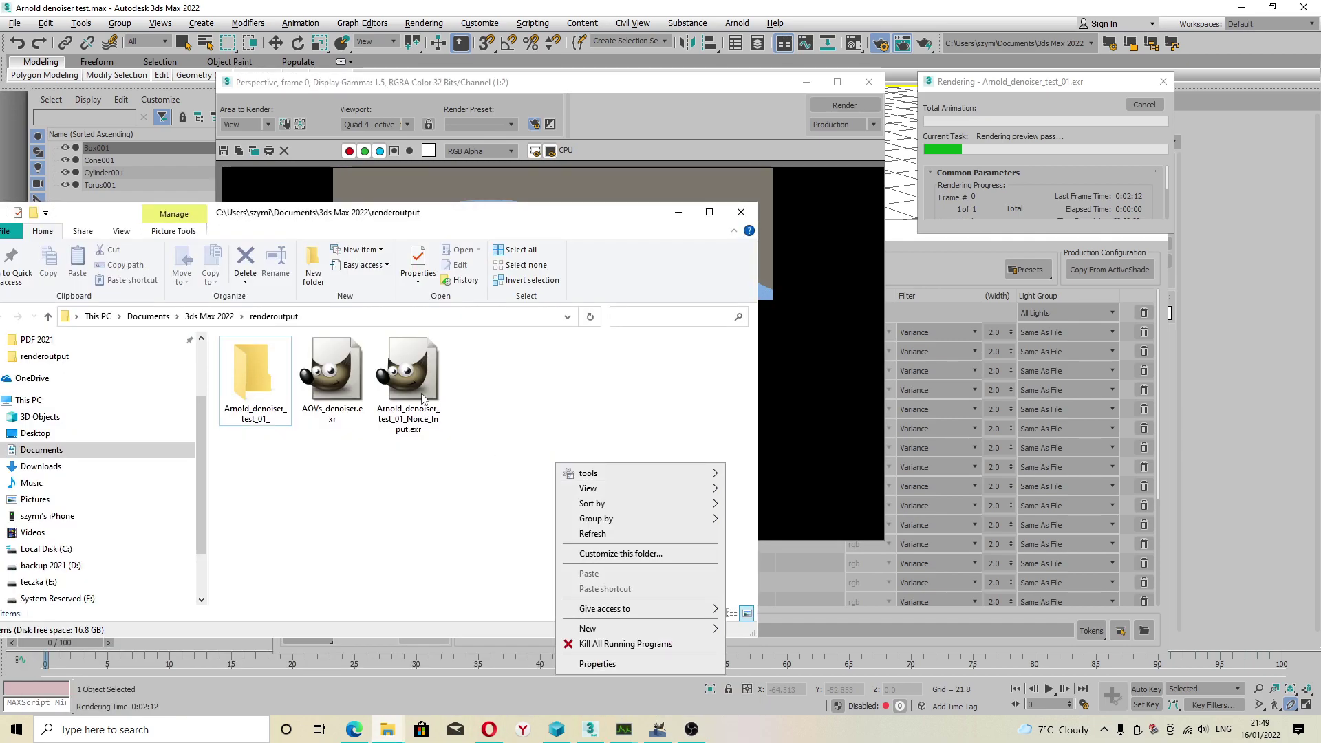
{"action": "left_click", "coordinate": [416, 393]}
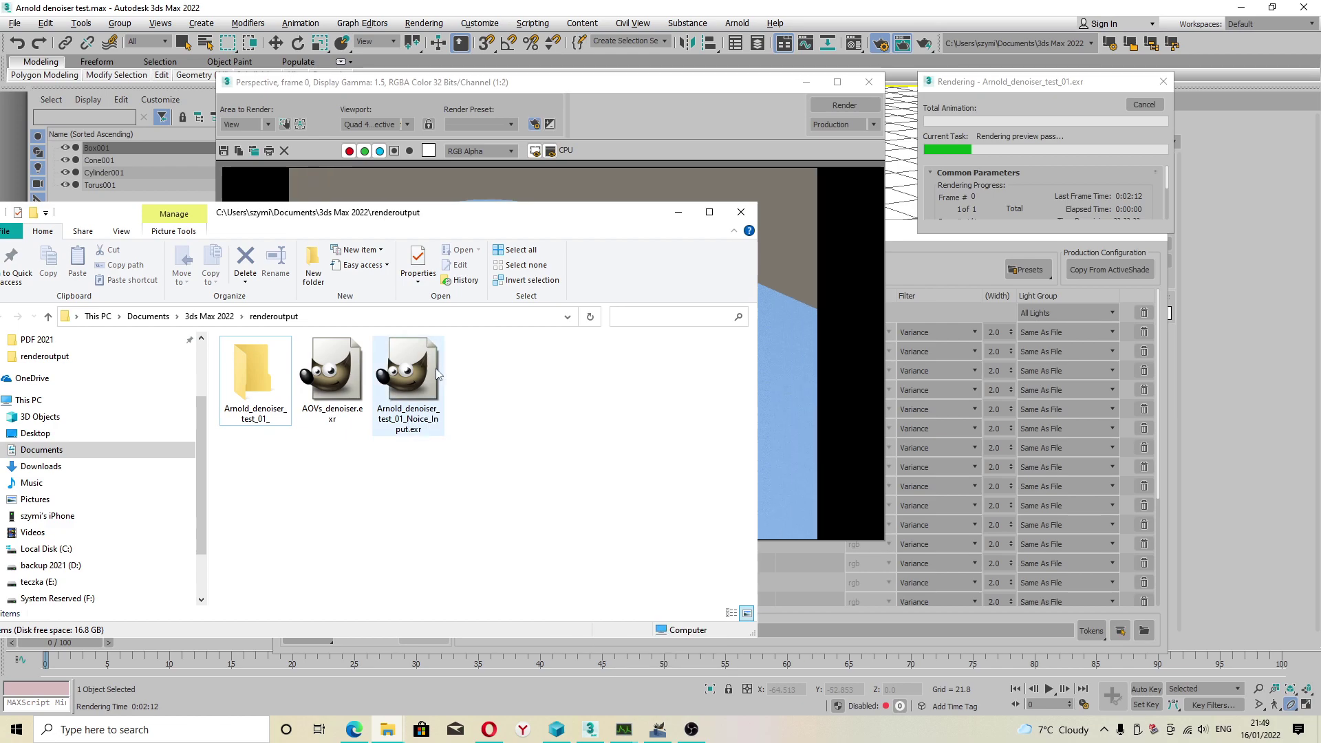
{"action": "double_click", "coordinate": [421, 375]}
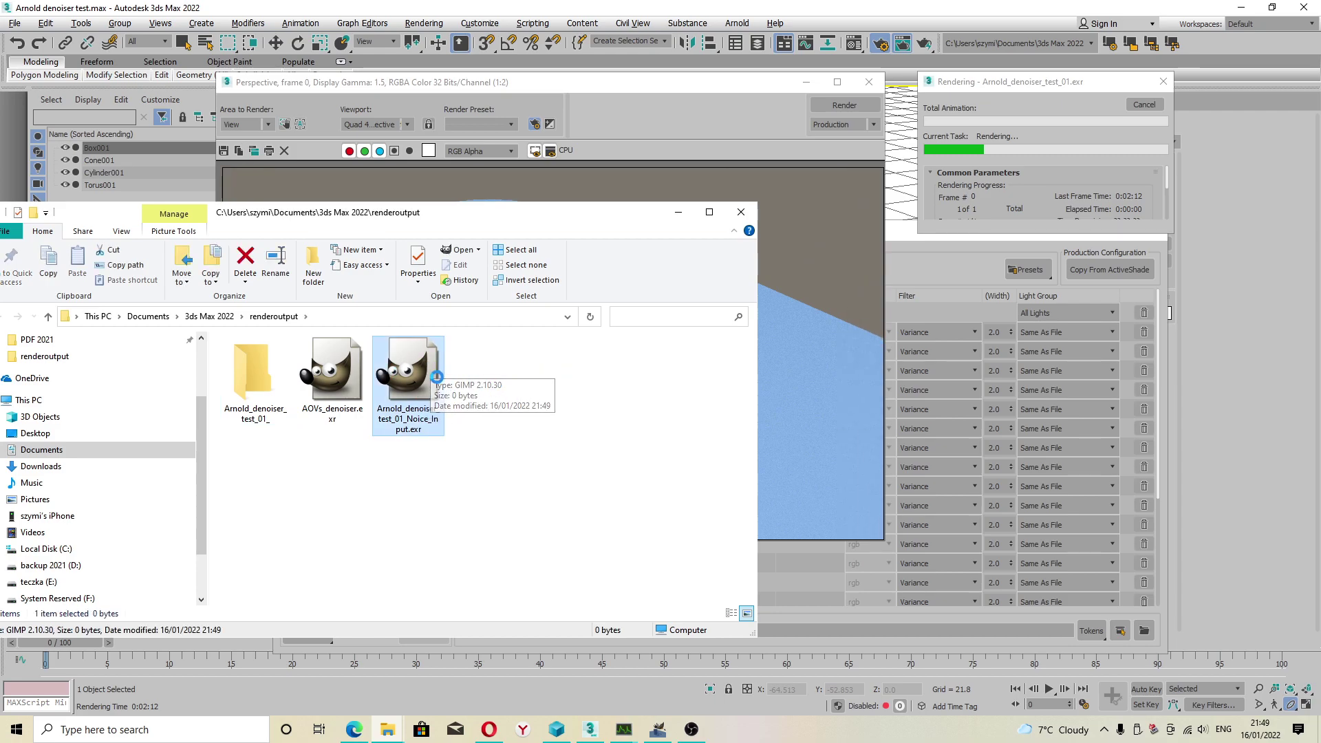
Step: Return to 3ds Max and hide the recorder to view the finished render
{"action": "left_click", "coordinate": [673, 148]}
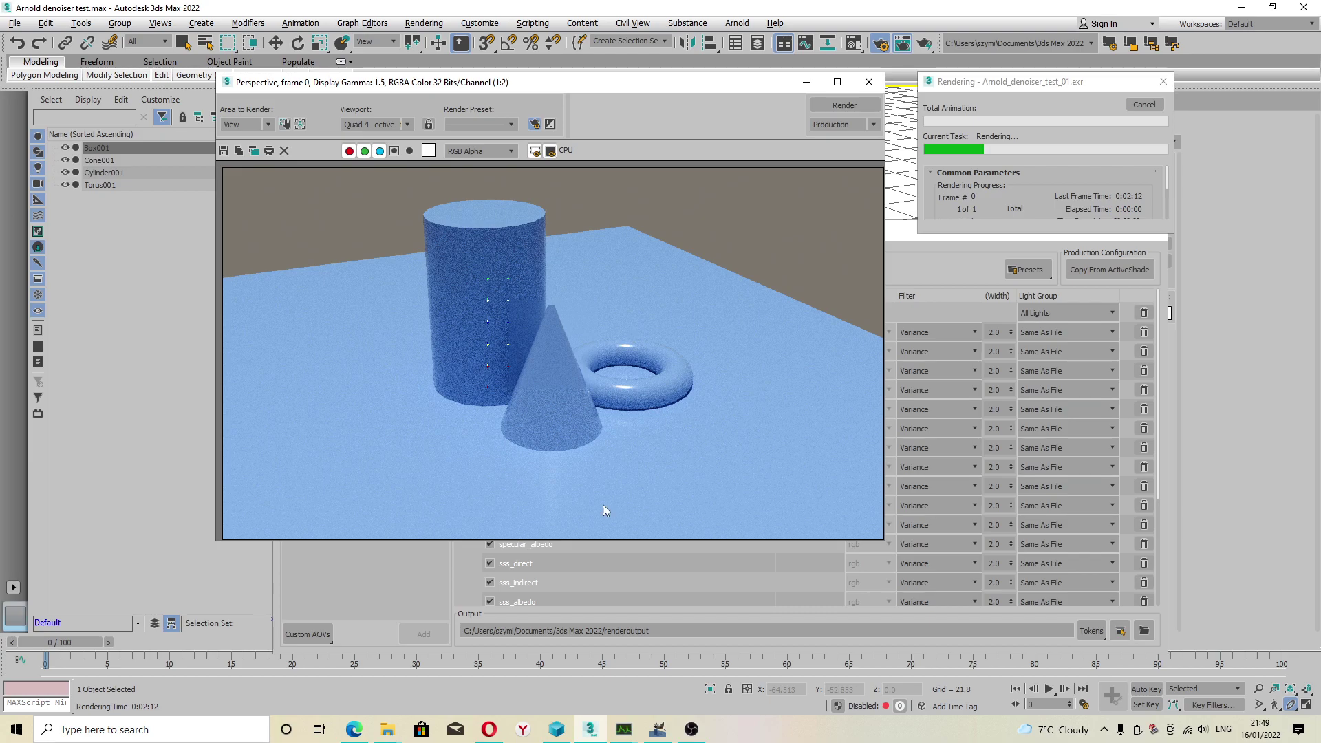
{"action": "left_click", "coordinate": [691, 729]}
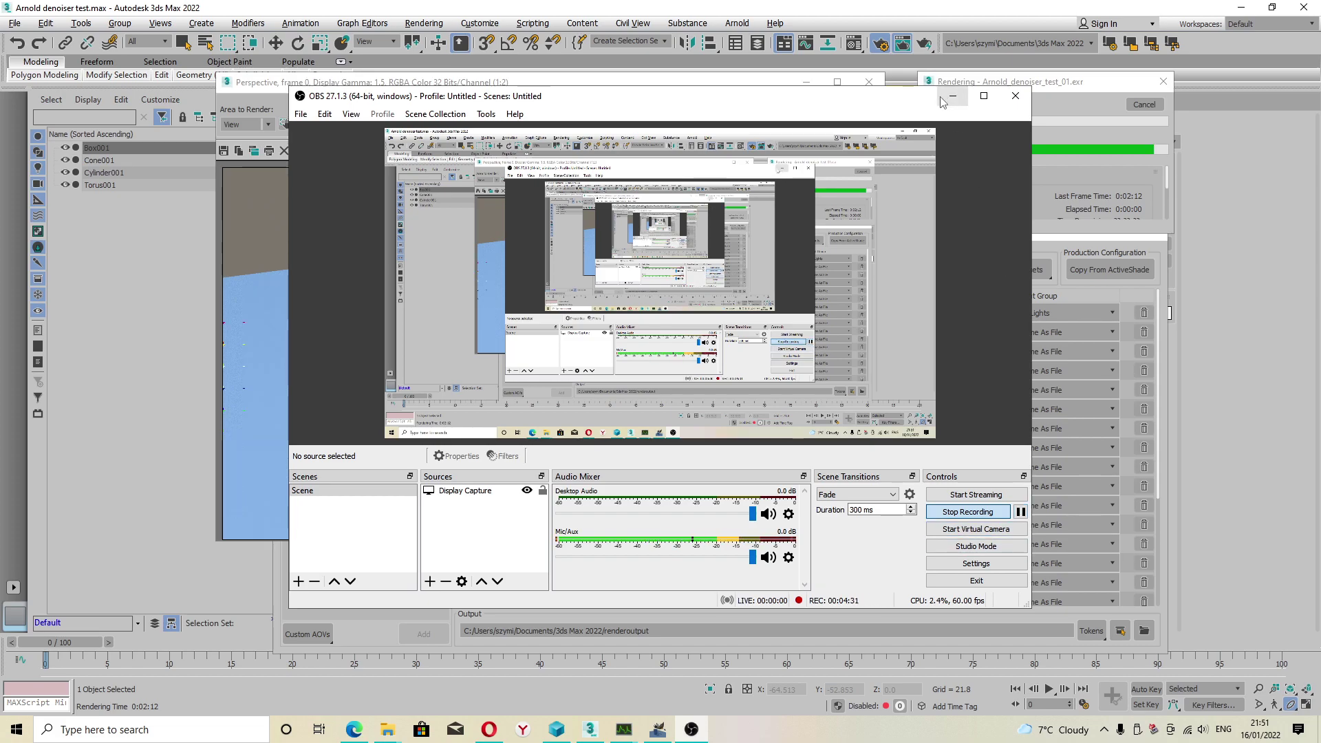
{"action": "left_click", "coordinate": [1021, 512]}
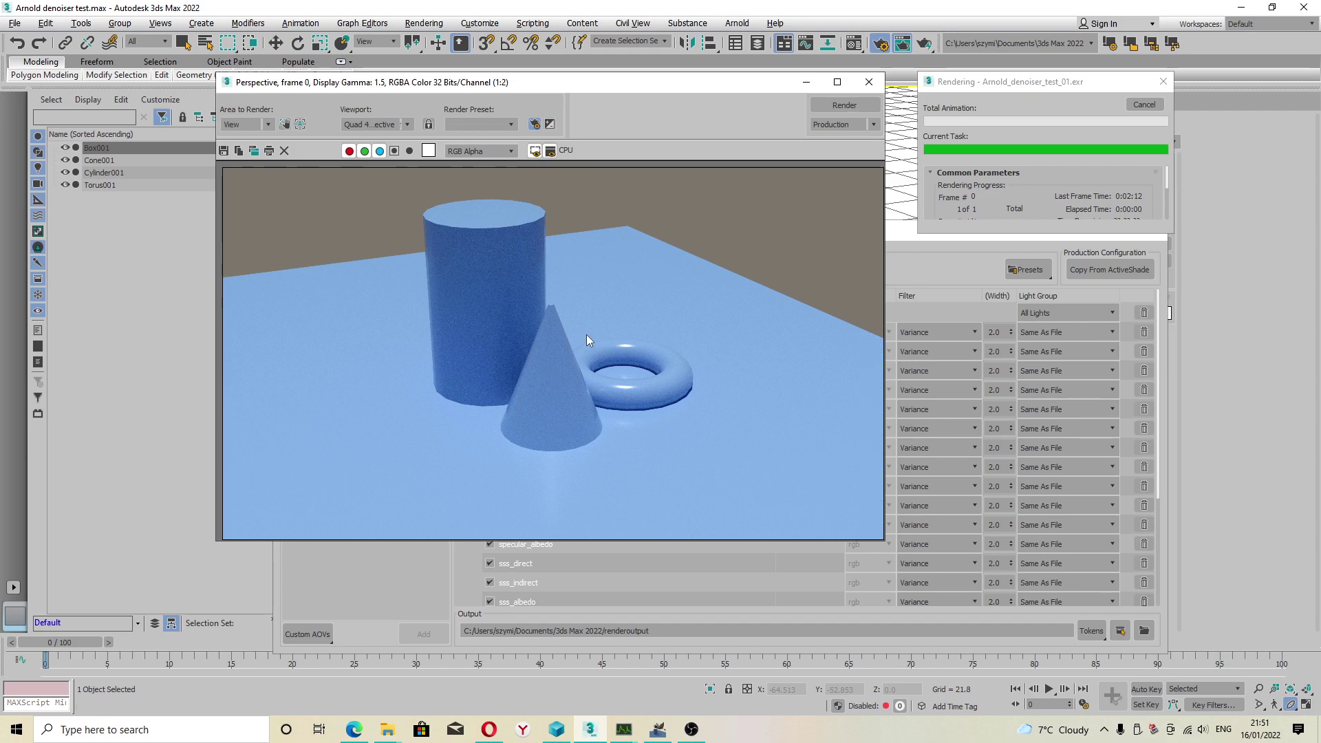
Step: Close the render frame and compare AOVs_denoiser.exr, the Noice_Input EXR and Arnold_denoiser_test_01.exr in renderoutput
{"action": "left_click", "coordinate": [869, 82]}
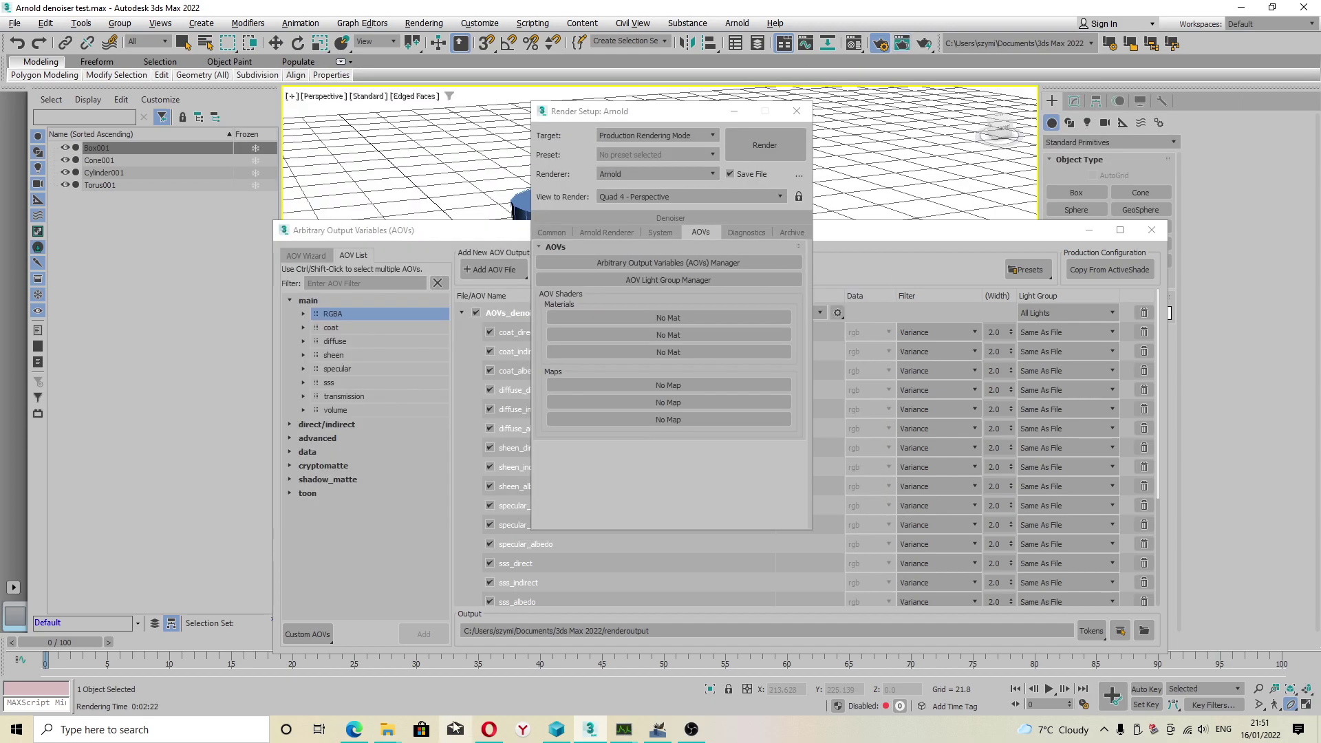
{"action": "left_click", "coordinate": [650, 702]}
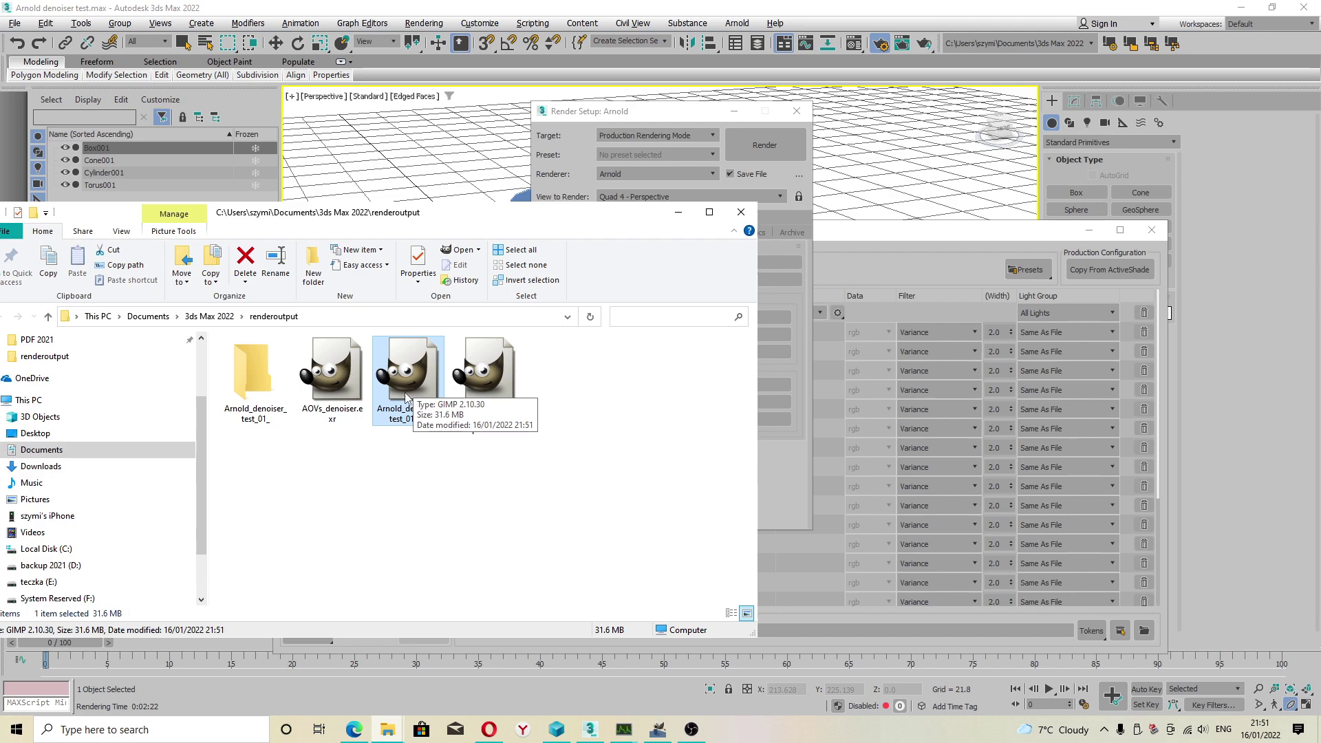
{"action": "left_click", "coordinate": [330, 377]}
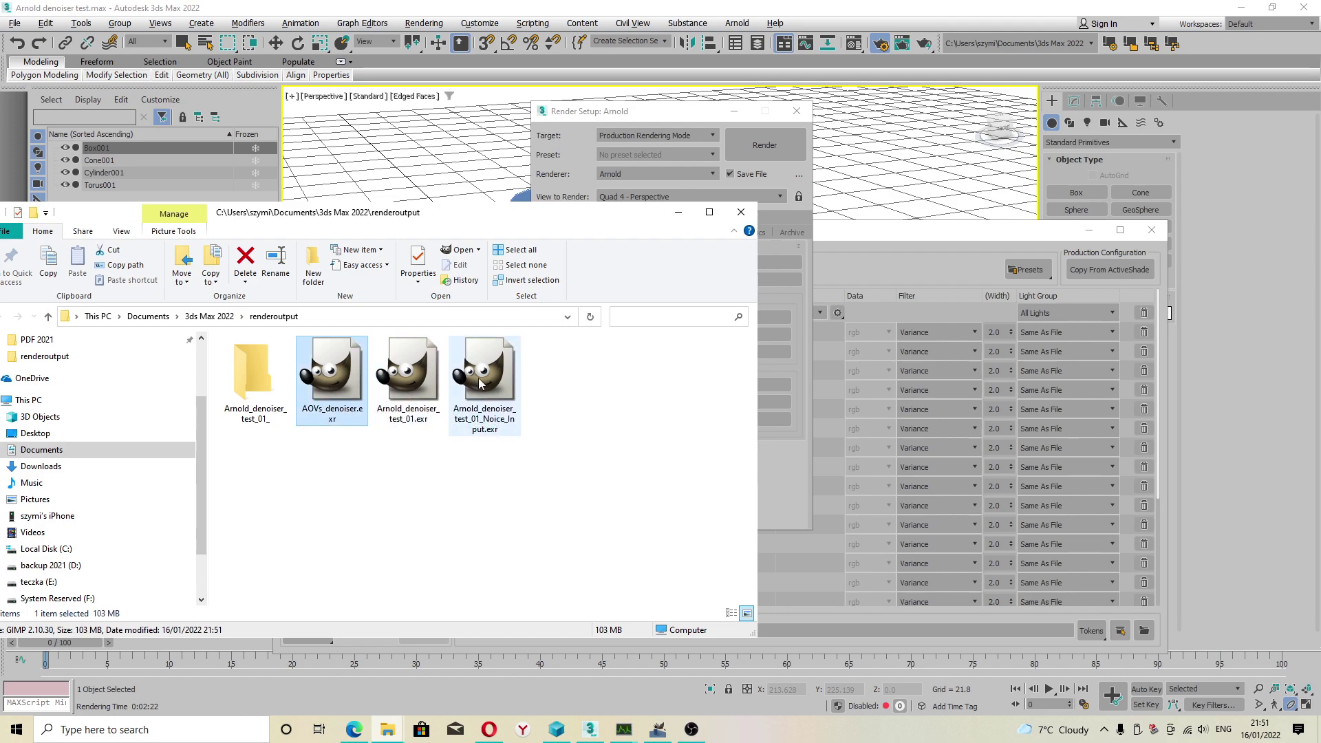
{"action": "left_click", "coordinate": [485, 377]}
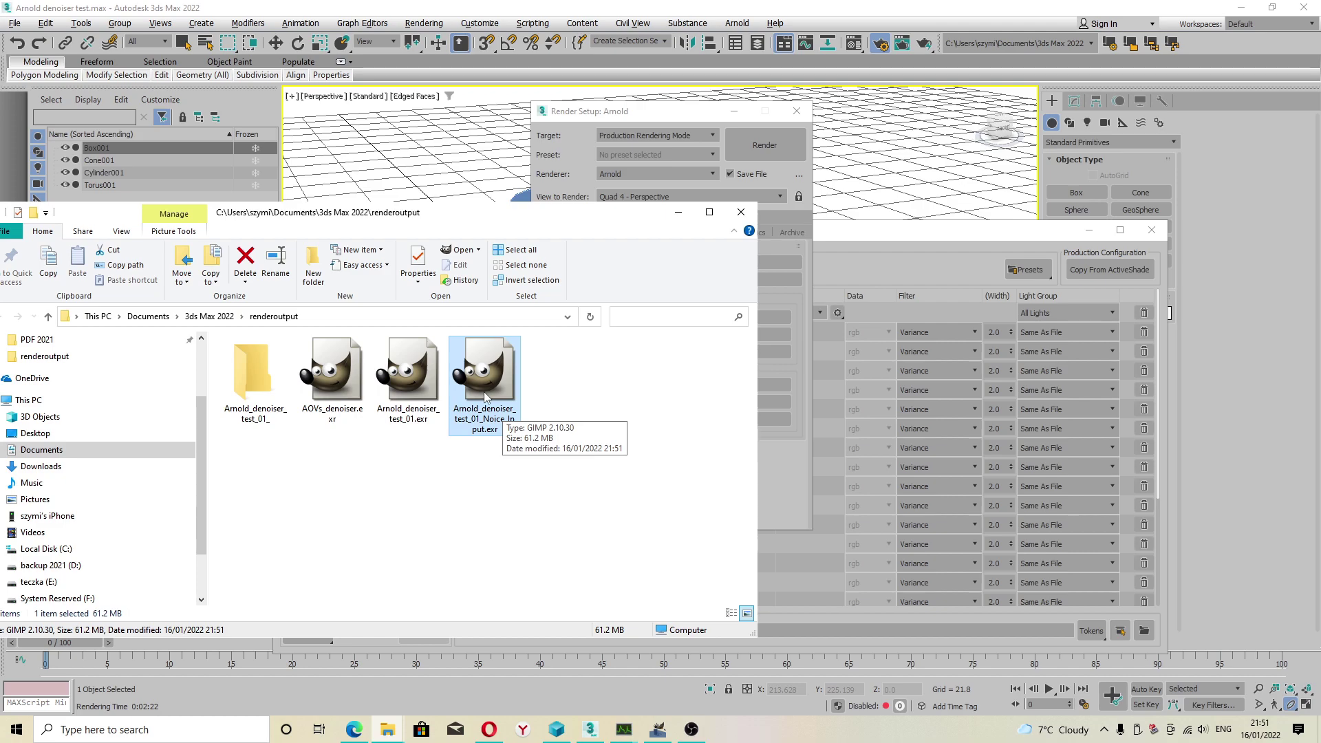
{"action": "left_click", "coordinate": [420, 385]}
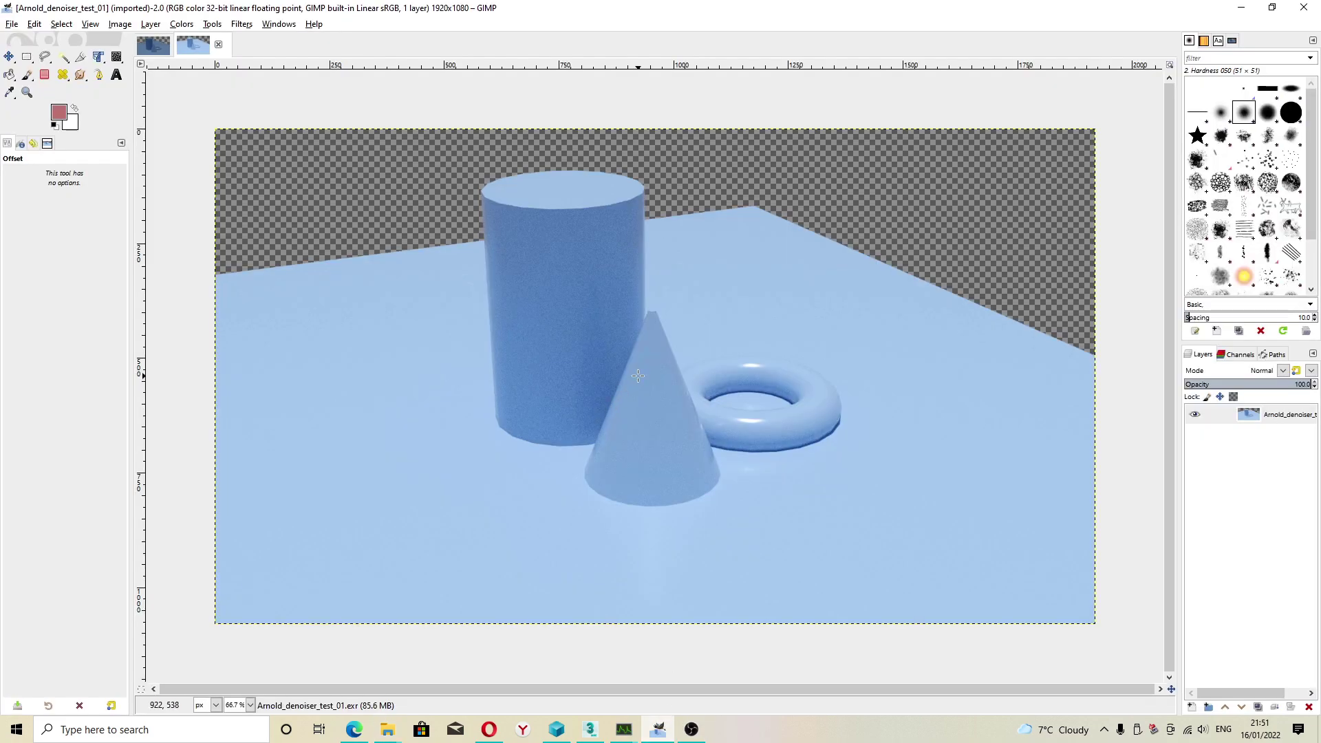
Step: Zoom in on the cone and torus of Arnold_denoiser_test_01.exr, then zoom back out
{"action": "scroll", "coordinate": [613, 442], "scroll_direction": "up", "scroll_amount": 2, "text": "ctrl"}
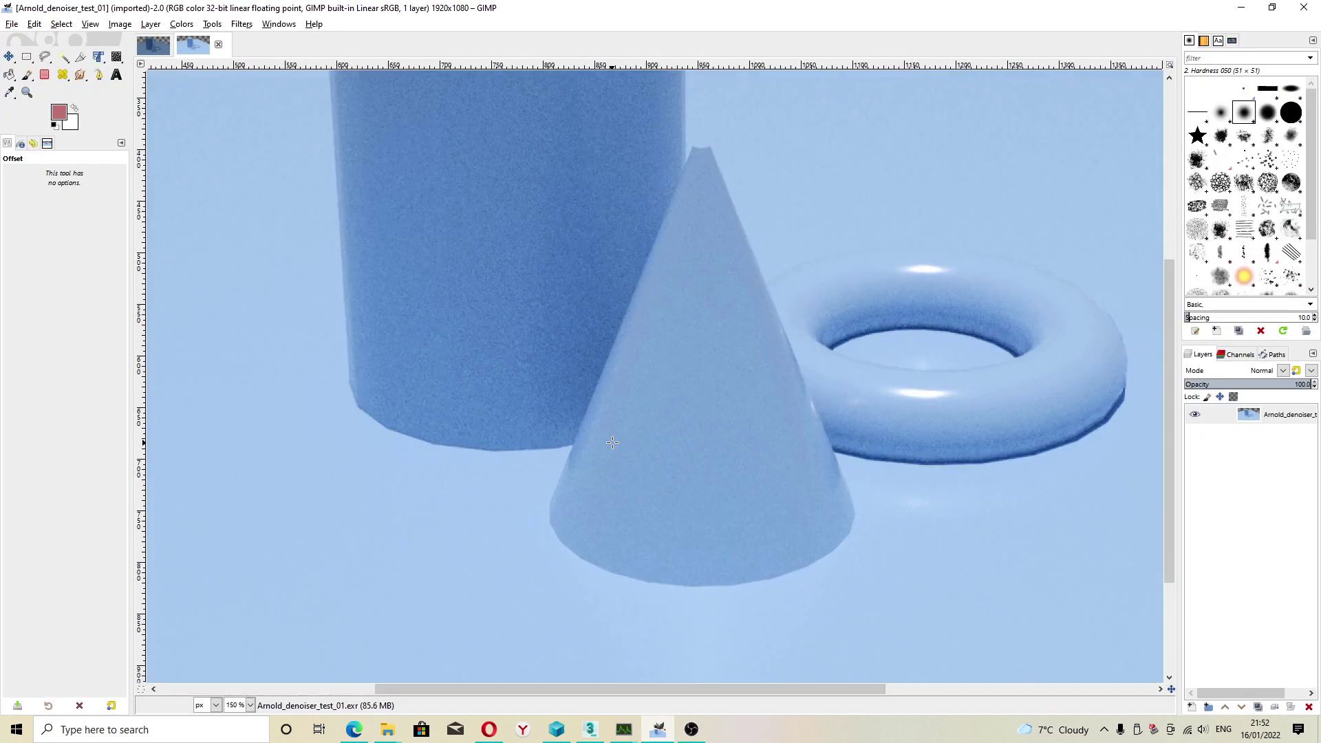
{"action": "scroll", "coordinate": [612, 443], "scroll_direction": "down", "scroll_amount": 2, "text": "ctrl"}
{"action": "scroll", "coordinate": [669, 361], "scroll_direction": "up", "scroll_amount": 4, "text": "ctrl"}
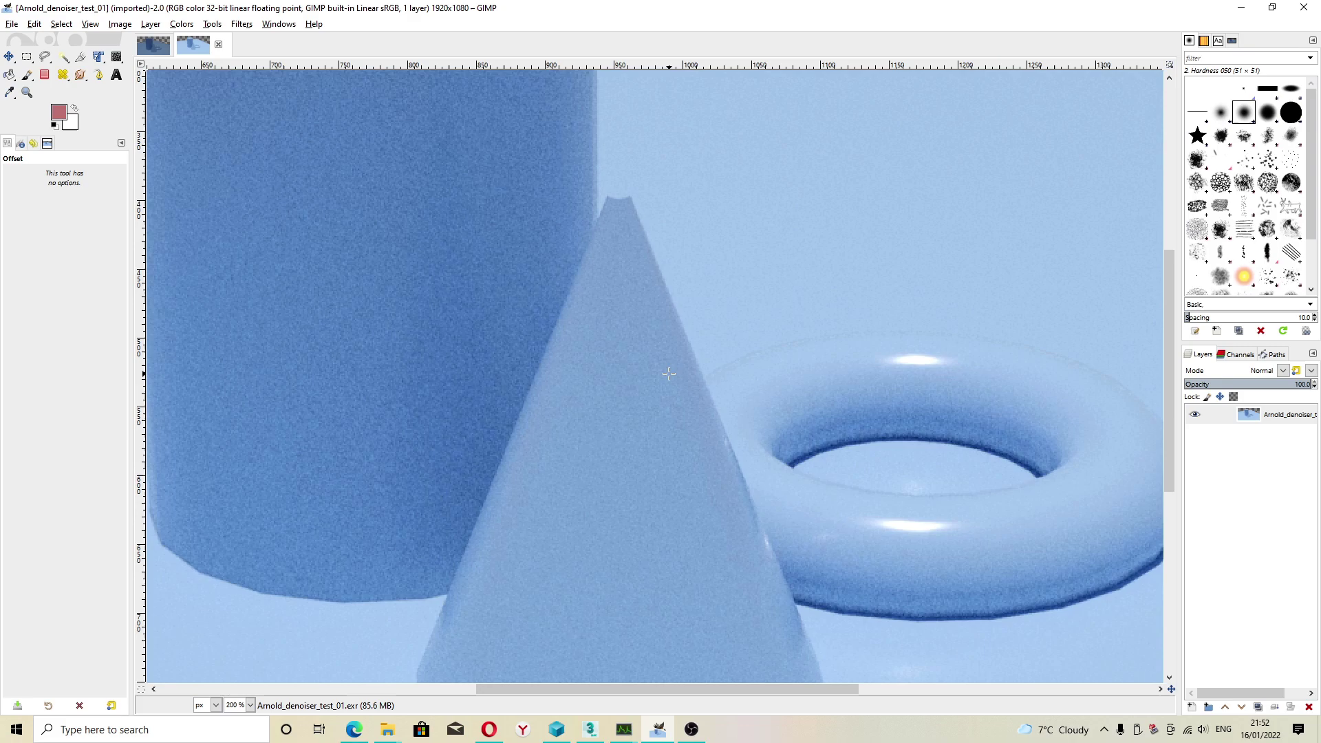
{"action": "scroll", "coordinate": [669, 374], "scroll_direction": "down", "scroll_amount": 1, "text": "ctrl"}
{"action": "scroll", "coordinate": [669, 374], "scroll_direction": "down", "scroll_amount": 3, "text": "ctrl"}
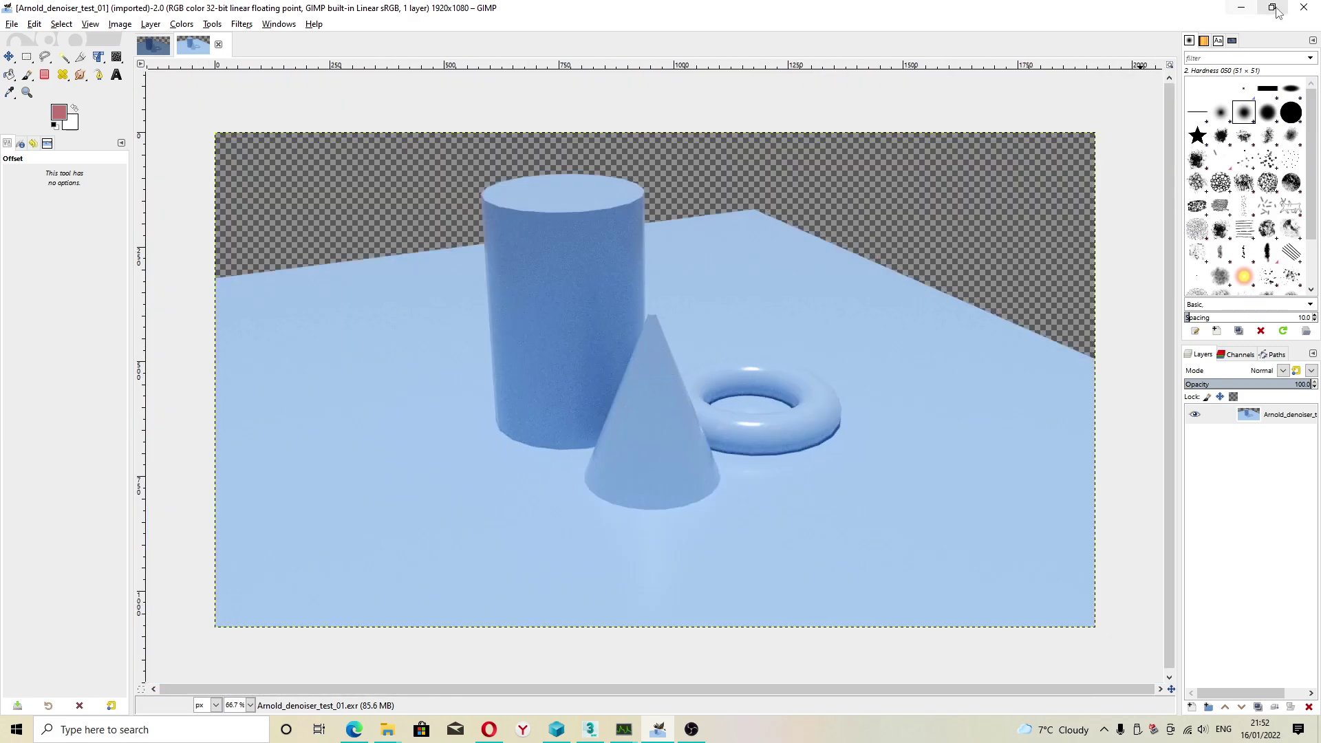
Step: Close GIMP, search Start for darktable, then dismiss the search to return to the renderoutput folder
{"action": "left_click", "coordinate": [1303, 9]}
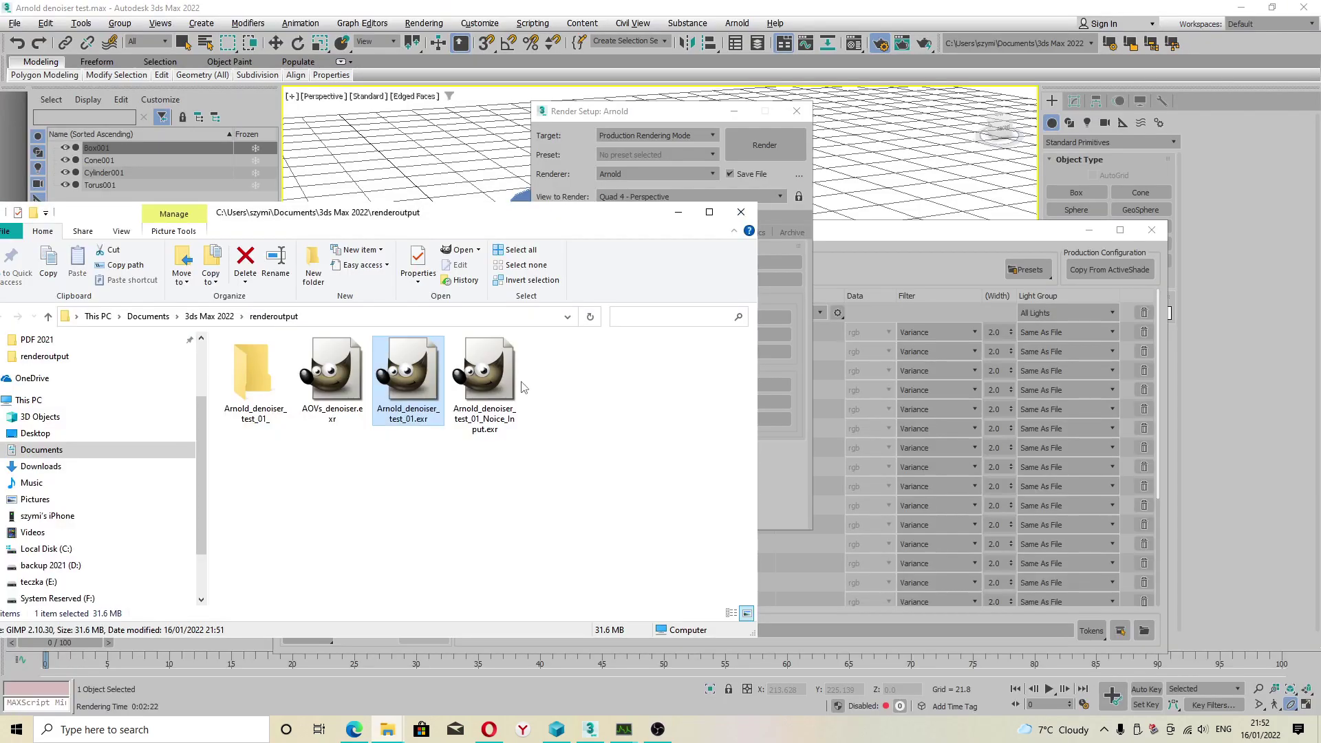
{"action": "left_click", "coordinate": [16, 730]}
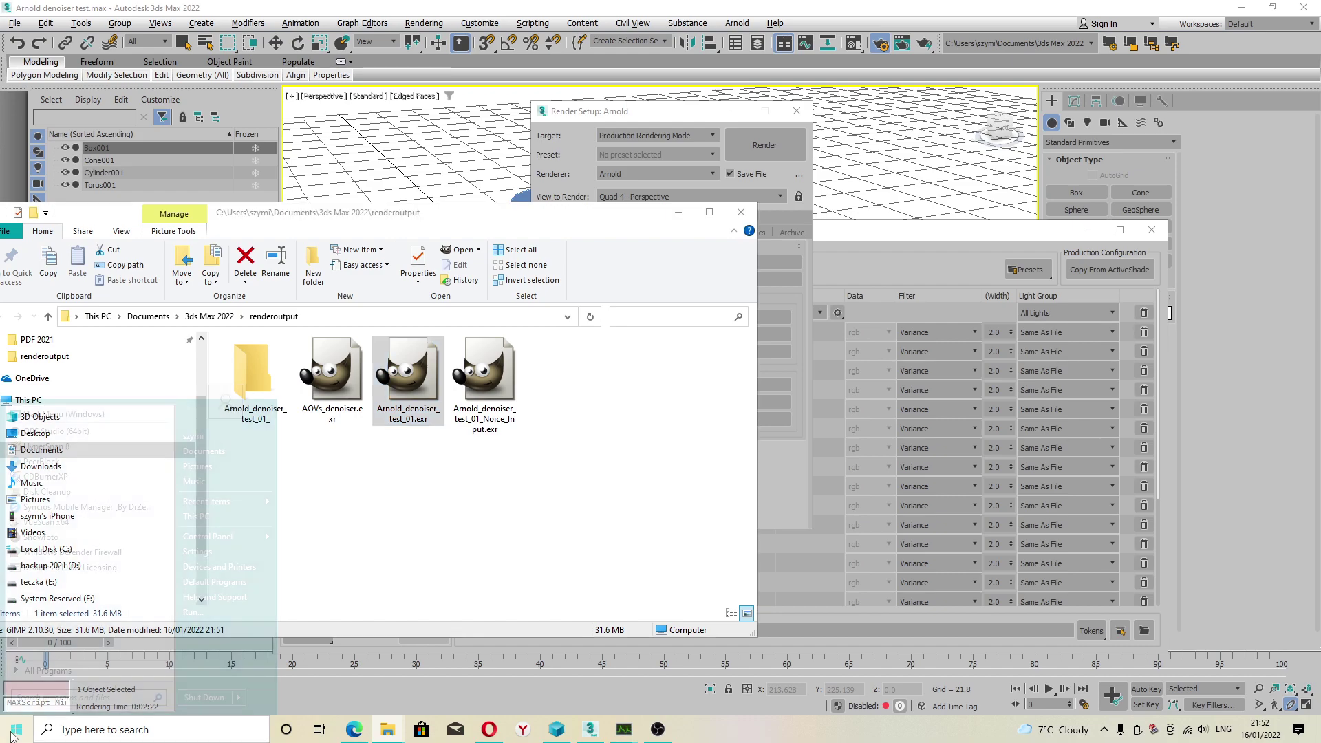
{"action": "type", "text": "dark"}
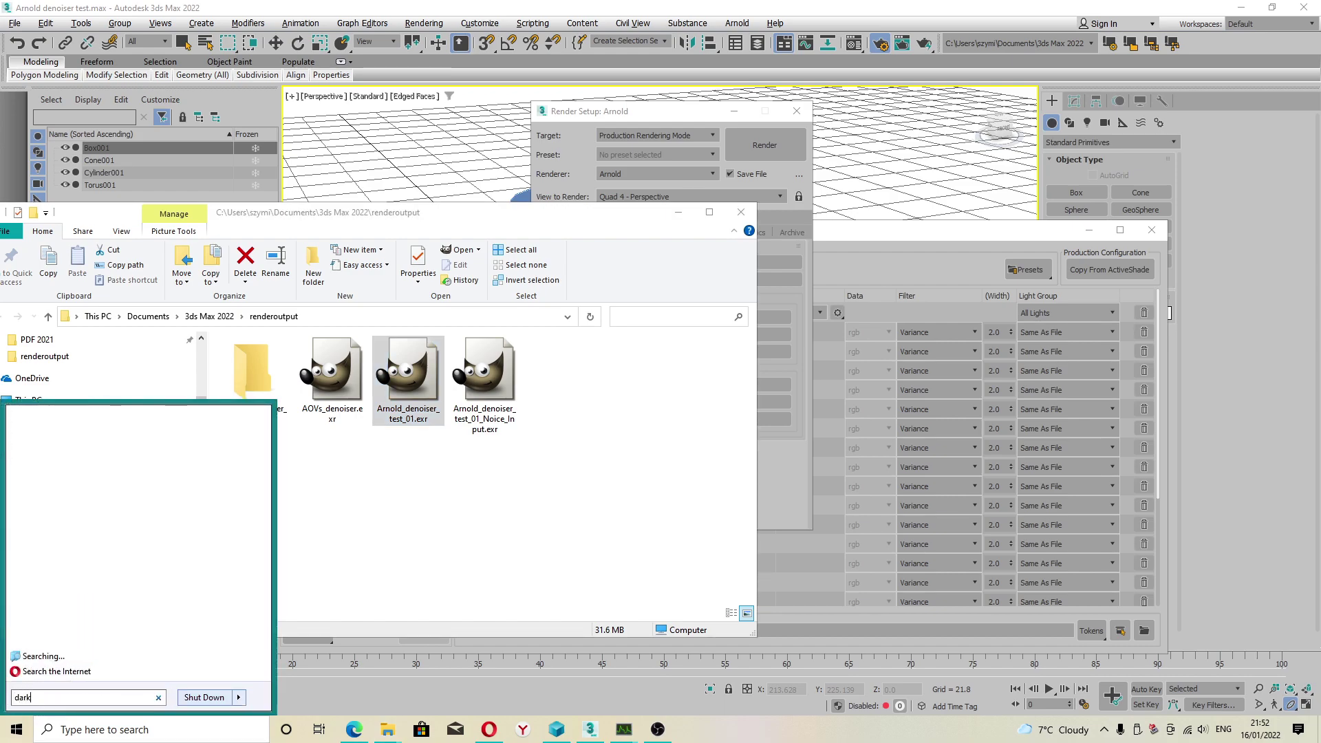
{"action": "type", "text": "table"}
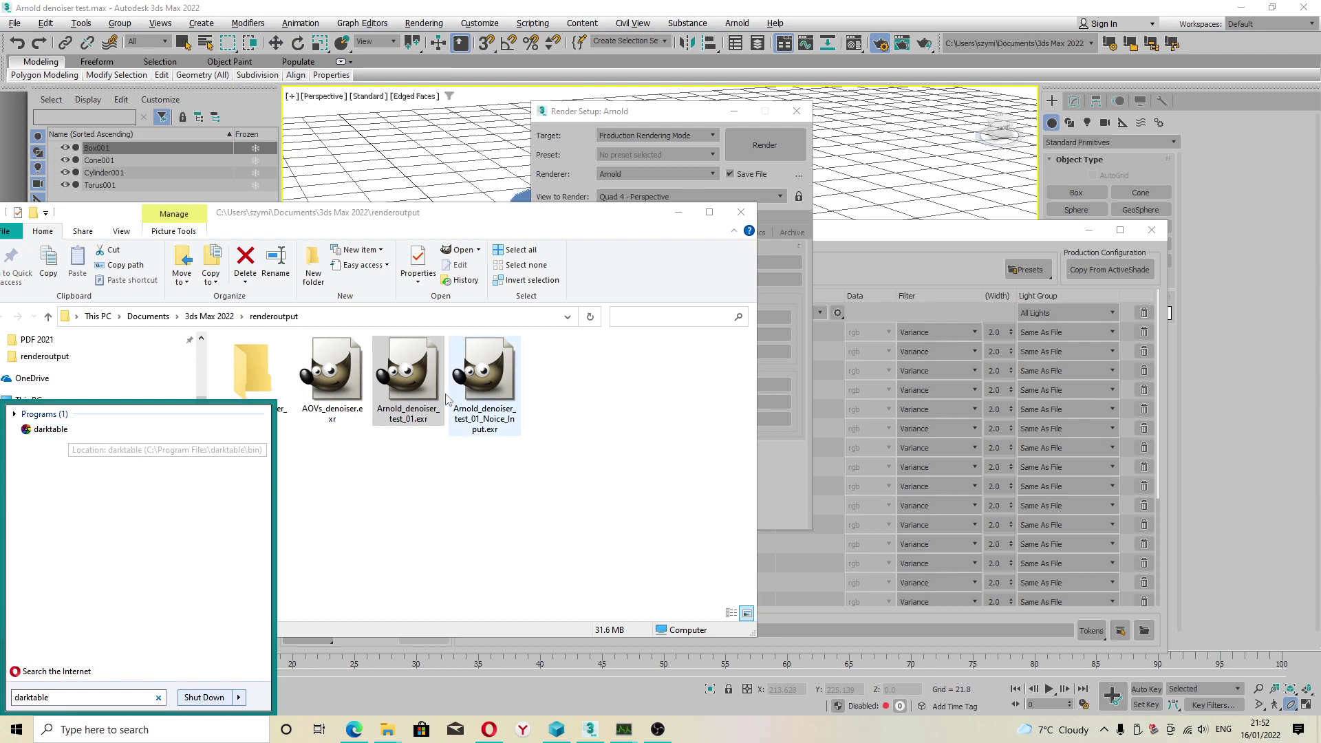
{"action": "left_click", "coordinate": [560, 507]}
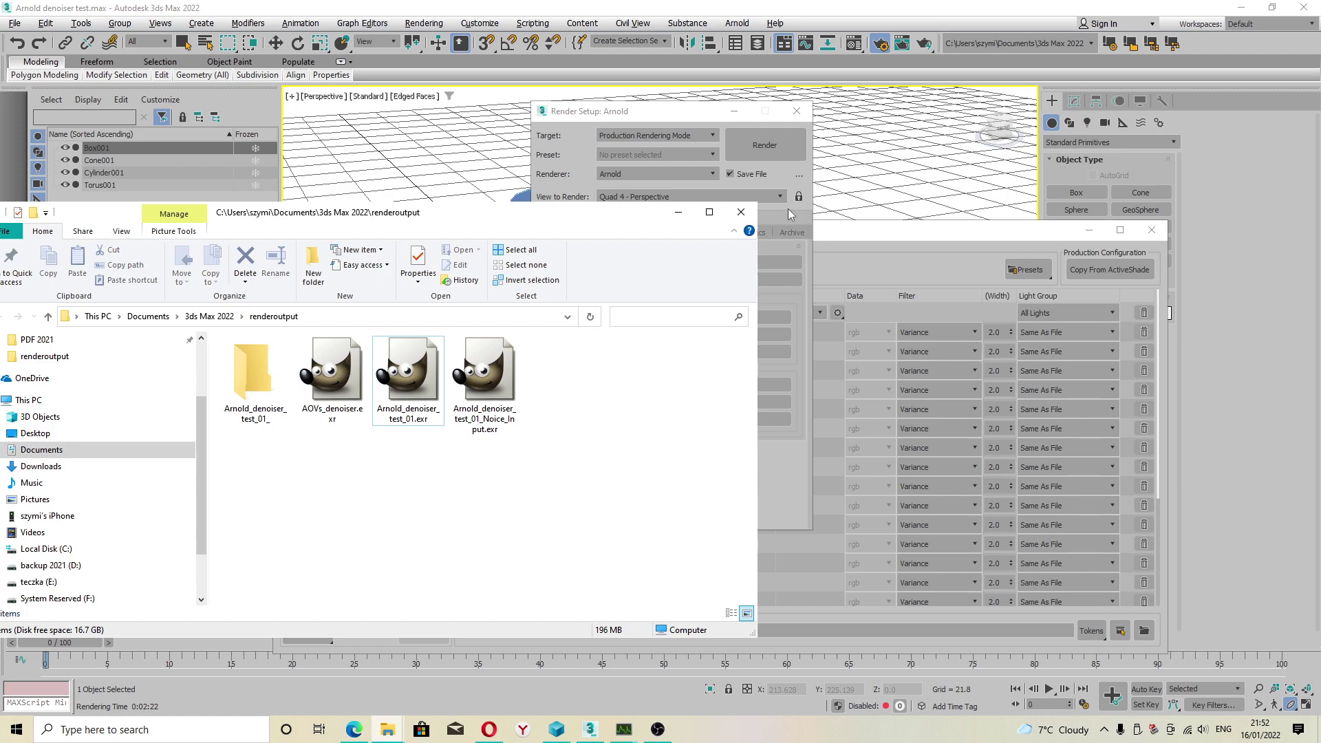
Step: Set the denoiser input to Arnold_denoiser_test_01_Noice_Input.exr and output to Arnold_denoiser_test_02.exr
{"action": "left_click", "coordinate": [778, 251]}
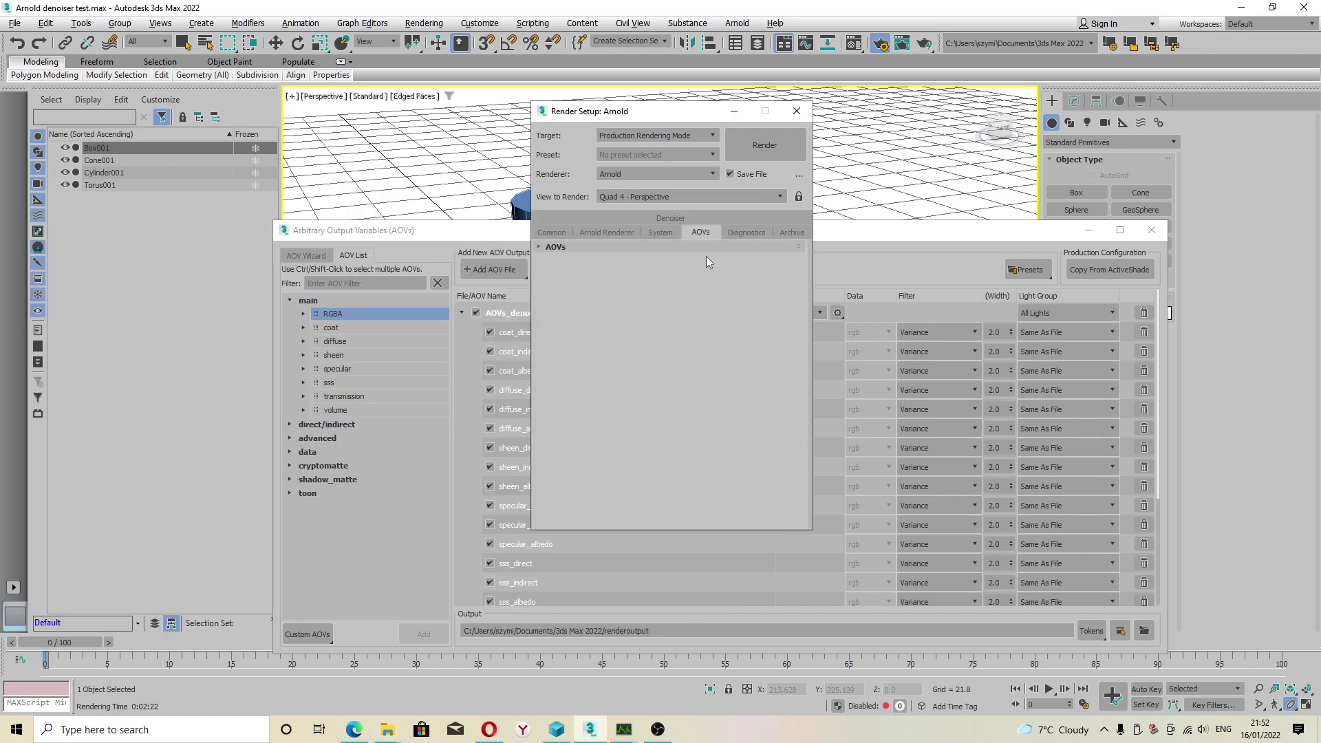
{"action": "left_click", "coordinate": [666, 218]}
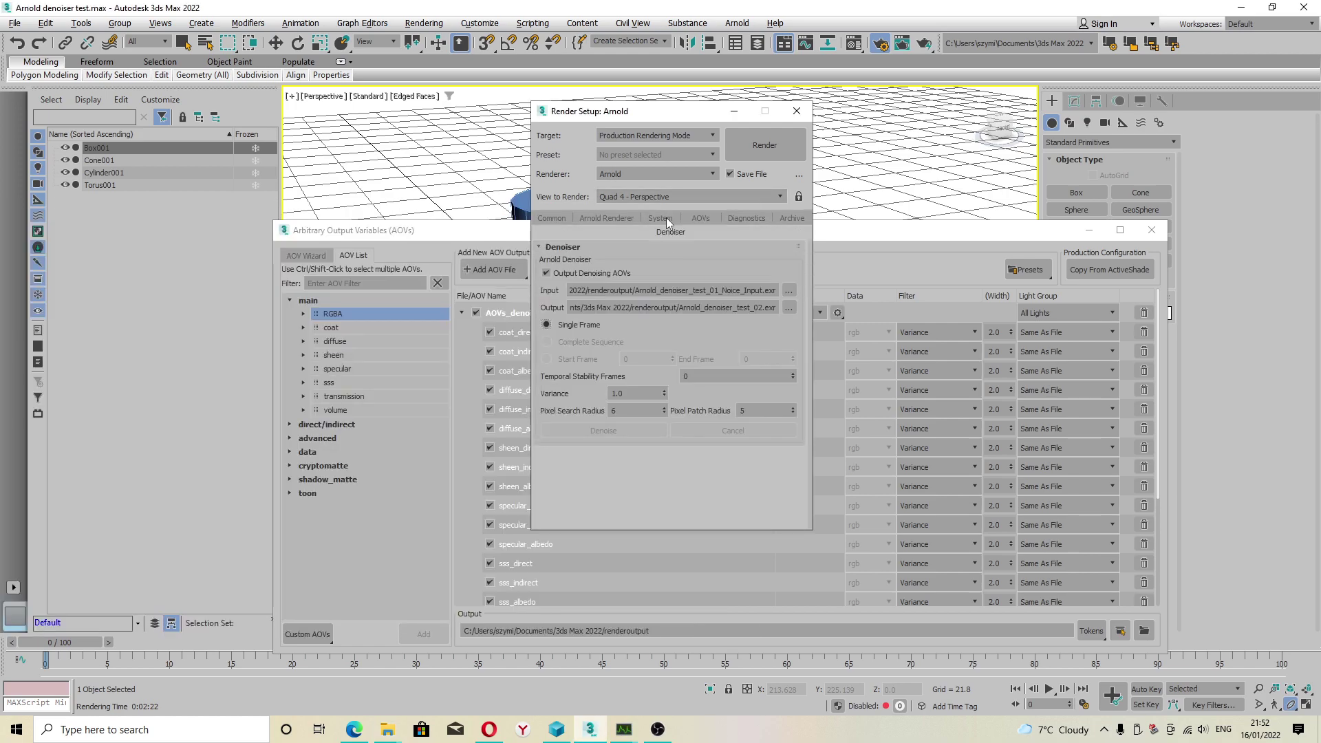
{"action": "left_click", "coordinate": [789, 290]}
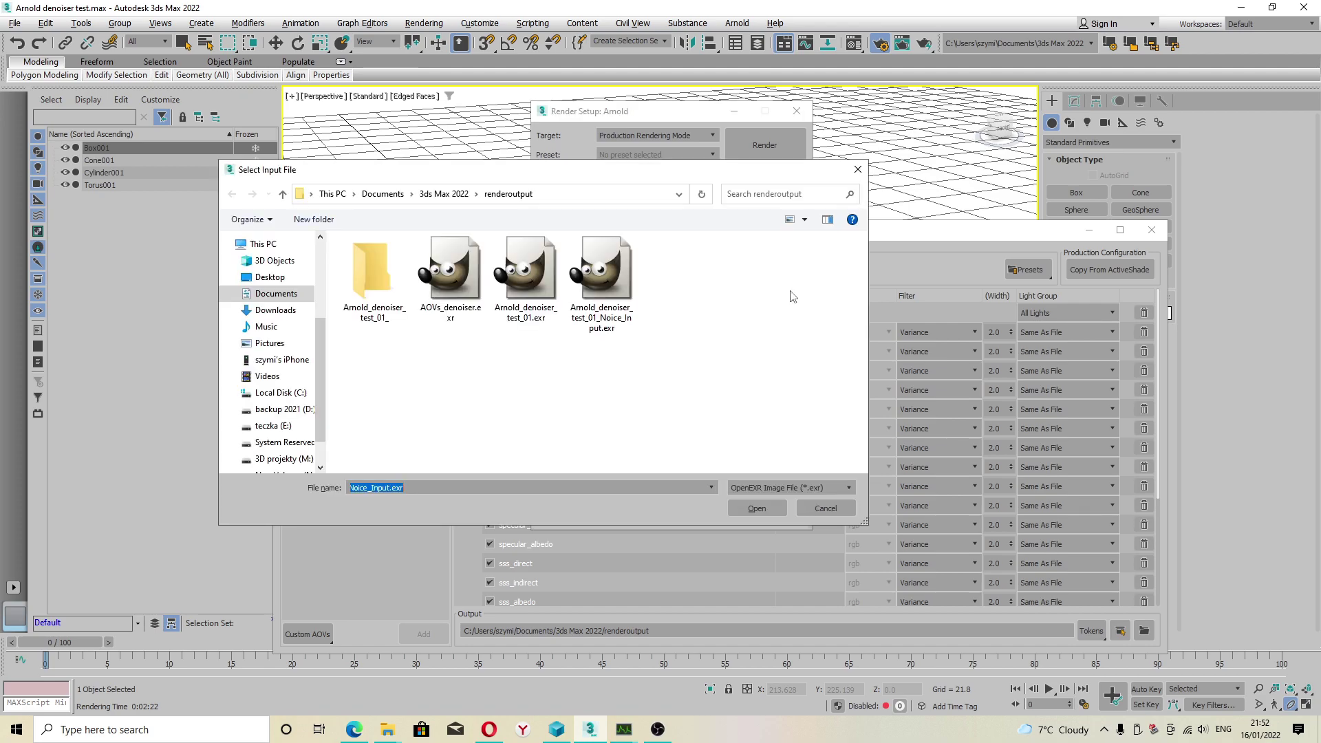
{"action": "left_click", "coordinate": [608, 283]}
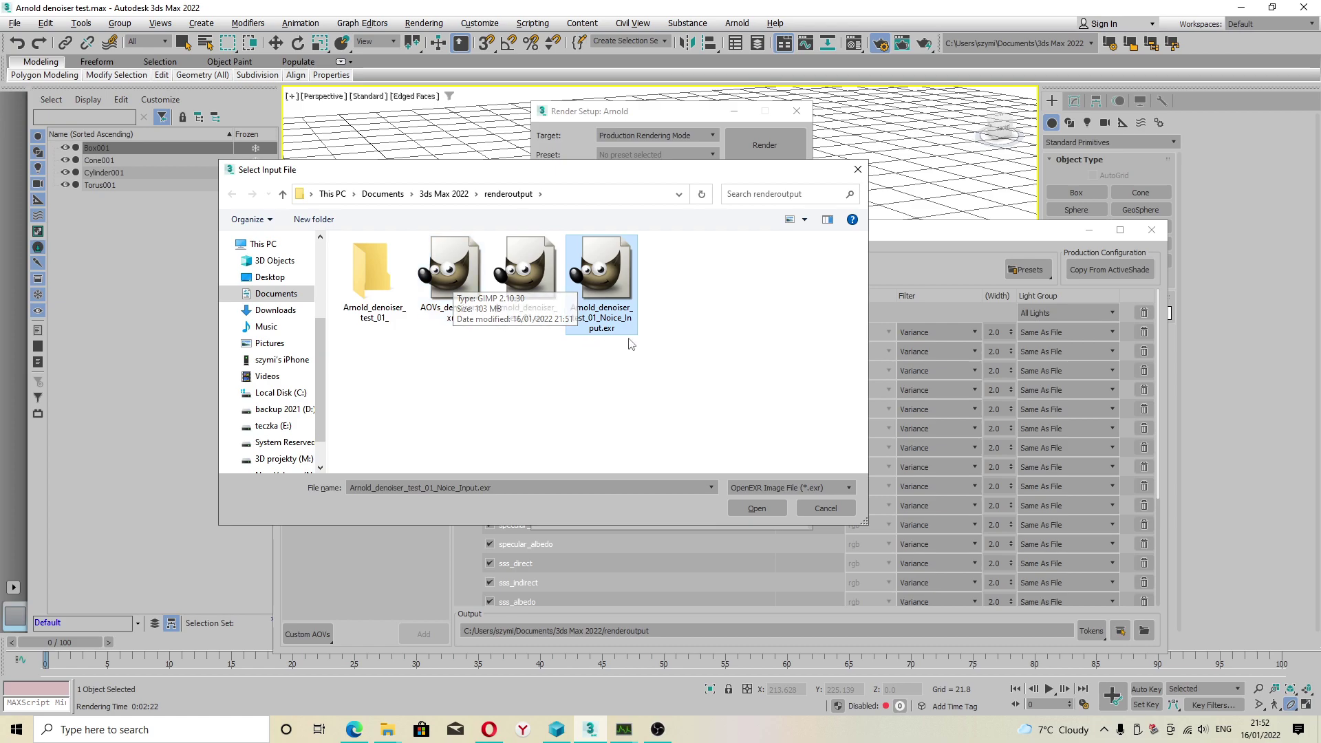
{"action": "left_click", "coordinate": [756, 508]}
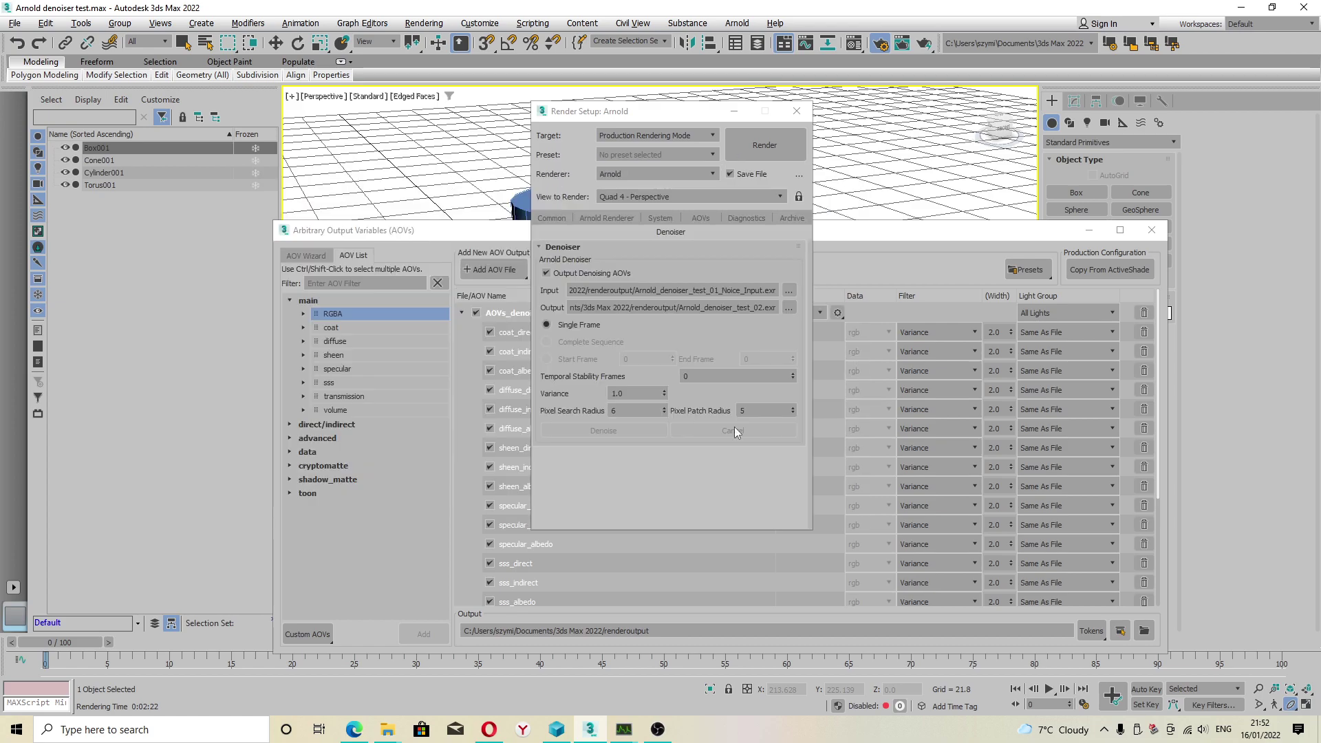
{"action": "left_click", "coordinate": [789, 308]}
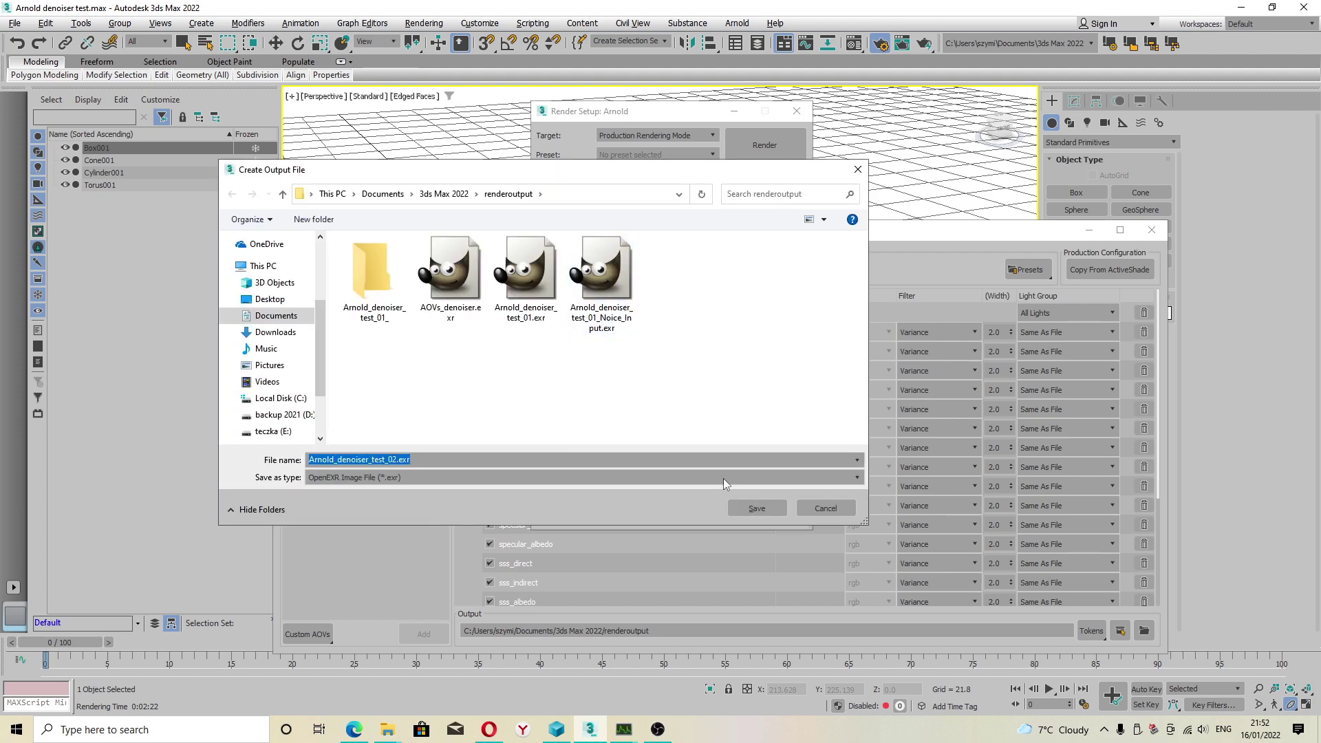
{"action": "left_click", "coordinate": [756, 508]}
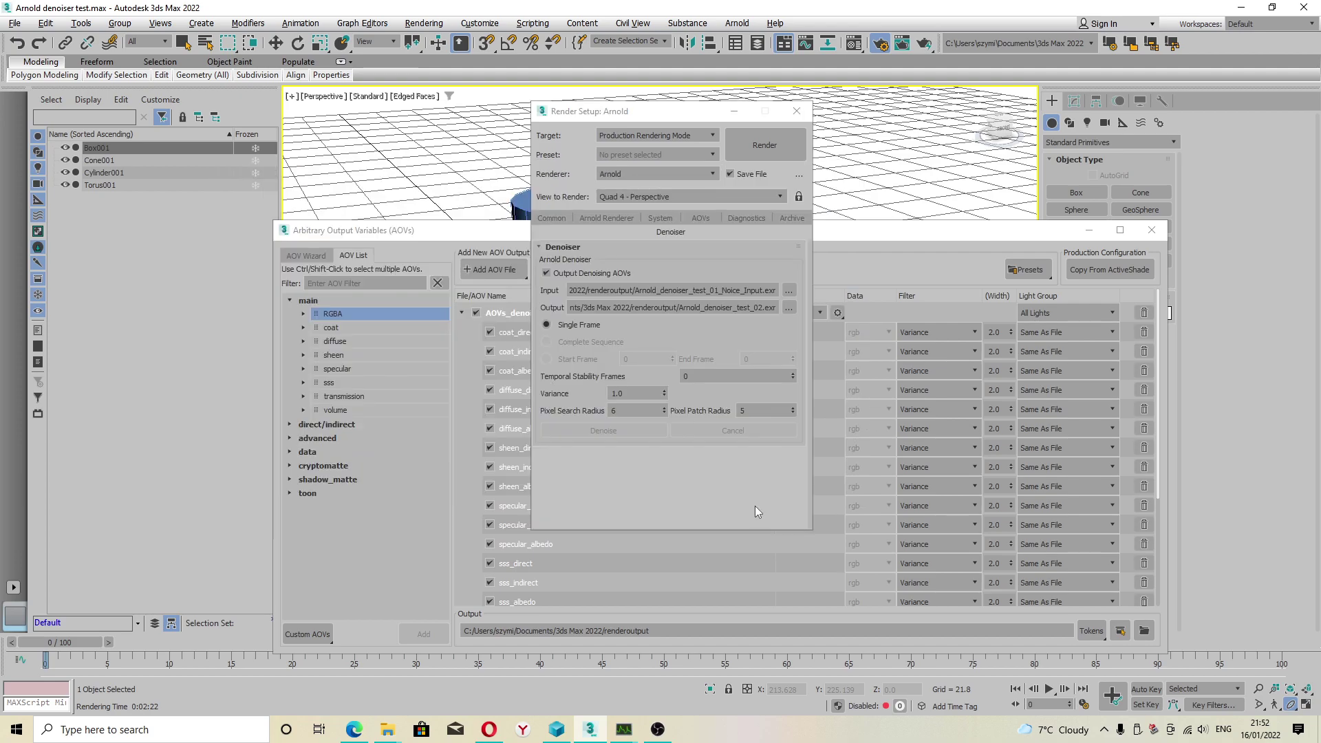
Step: Scroll through the AOVs_denoiser pass list in the Arnold AOV Manager
{"action": "left_click", "coordinate": [956, 261]}
{"action": "left_click_drag", "start_coordinate": [1158, 332], "coordinate": [1154, 345]}
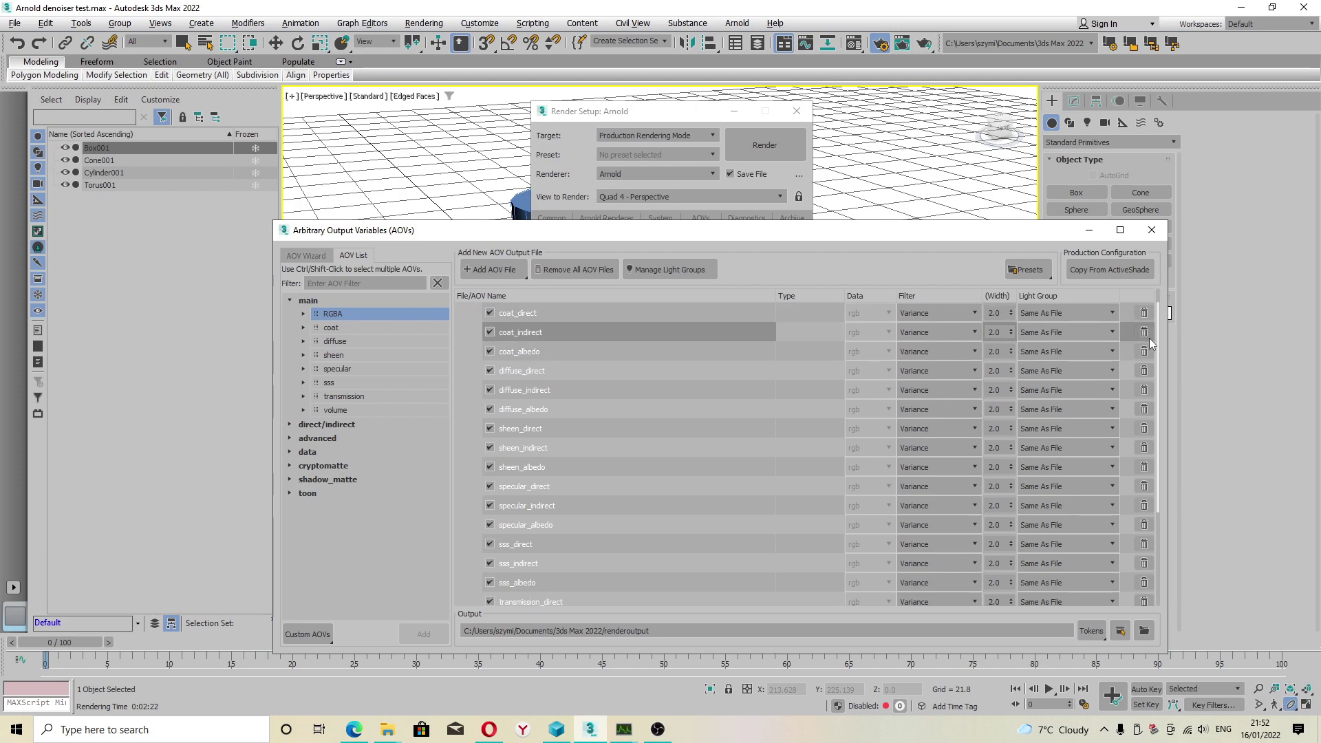
{"action": "left_click_drag", "start_coordinate": [1157, 344], "coordinate": [1175, 476]}
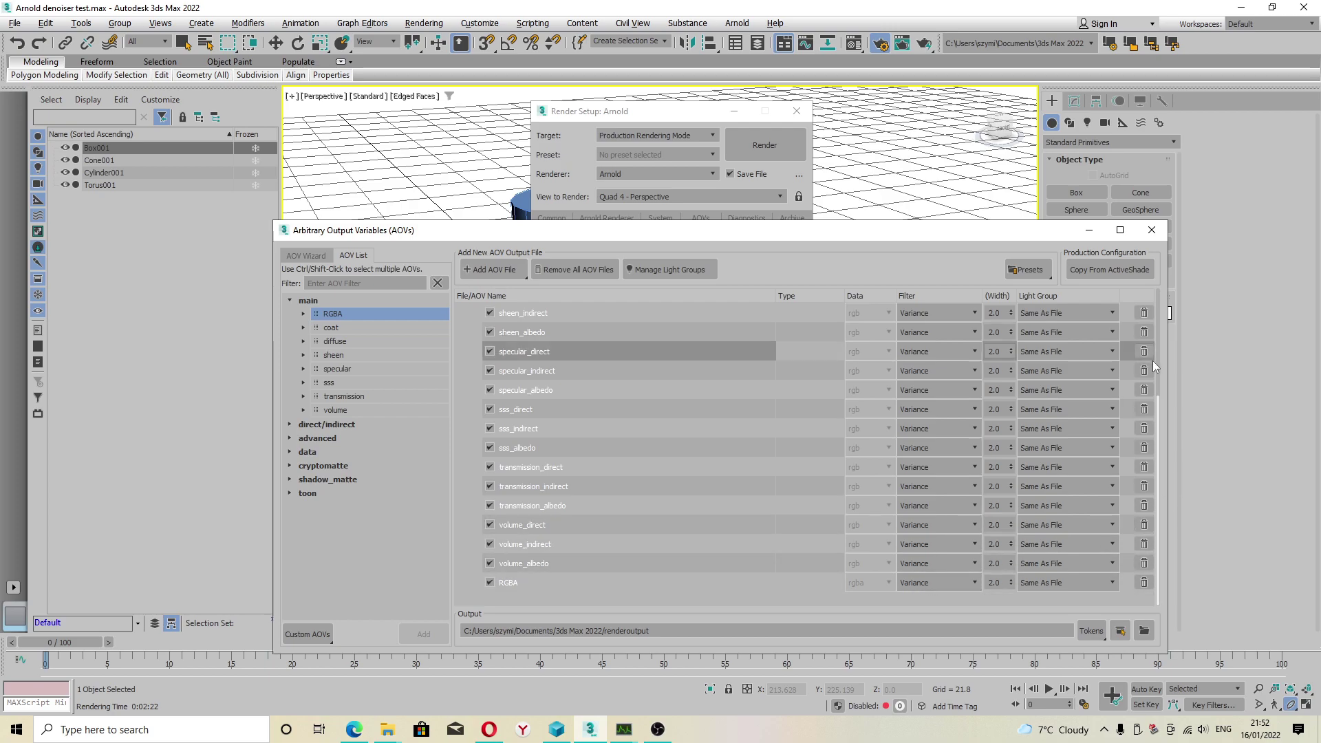
{"action": "left_click_drag", "start_coordinate": [1158, 412], "coordinate": [1179, 283]}
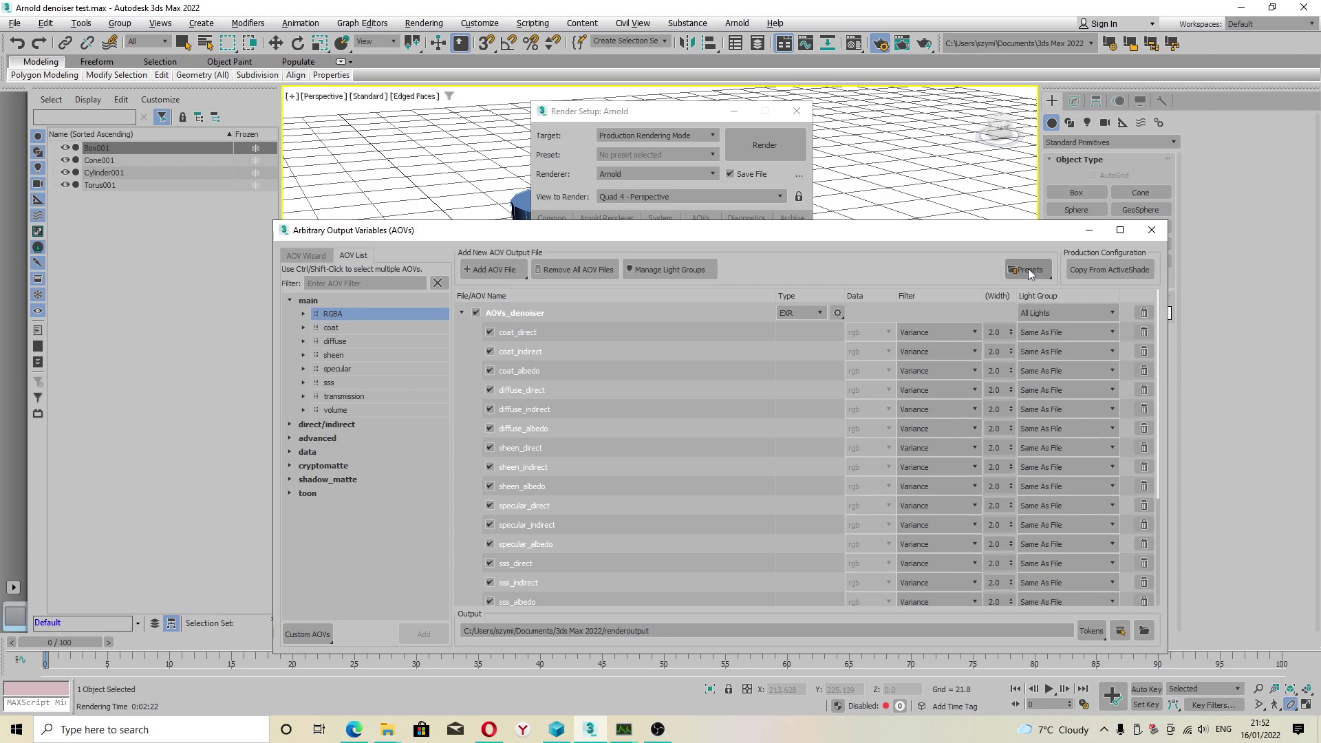
Step: Minimize the AOV Manager, enable Output Denoising AOVs, and reselect the Noice_Input EXR as input
{"action": "left_click", "coordinate": [1088, 230]}
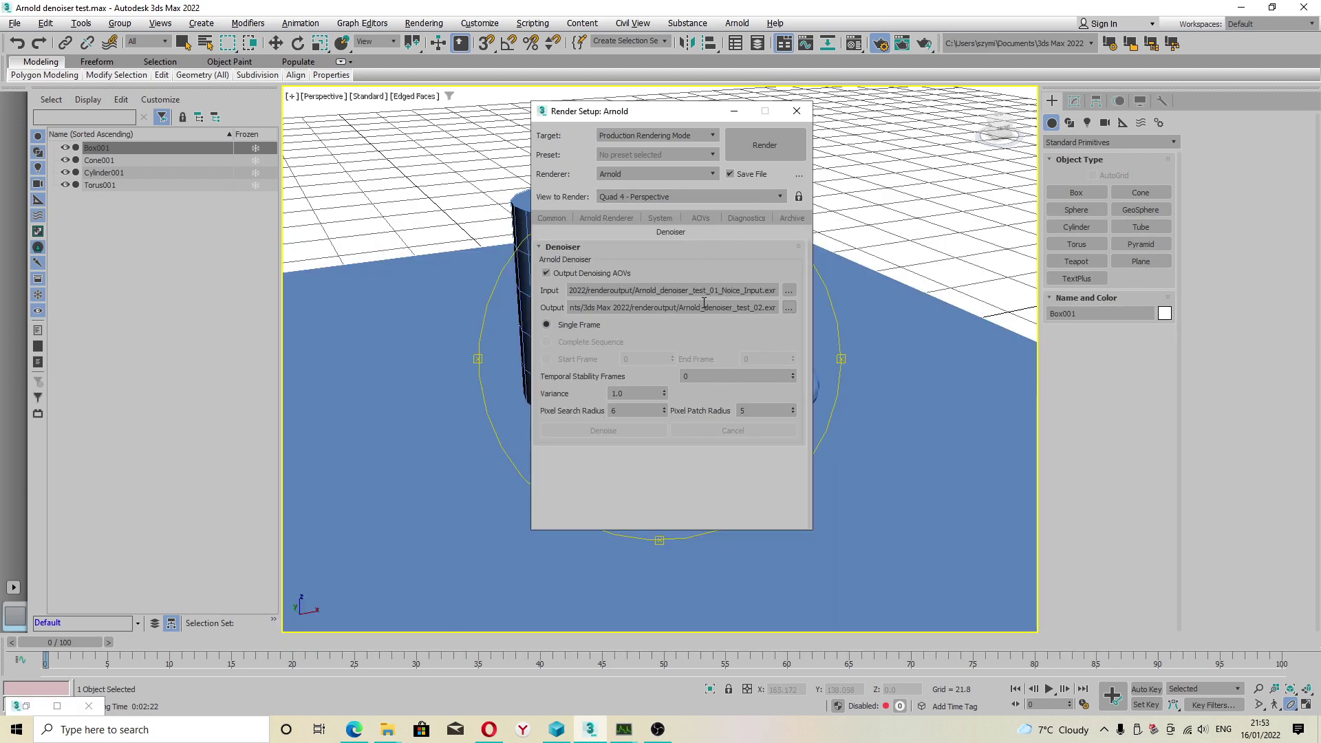
{"action": "left_click", "coordinate": [547, 272]}
{"action": "left_click", "coordinate": [789, 290]}
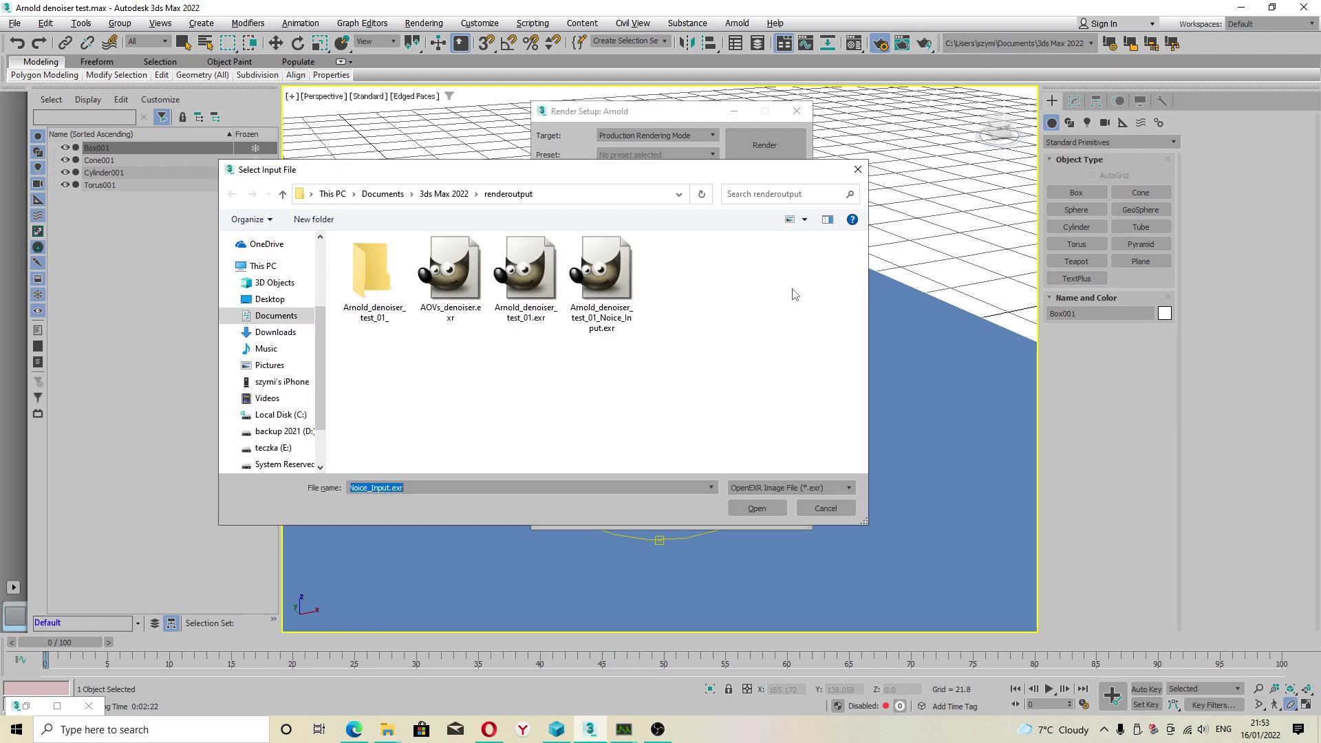
{"action": "left_click", "coordinate": [612, 278]}
{"action": "left_click", "coordinate": [756, 506]}
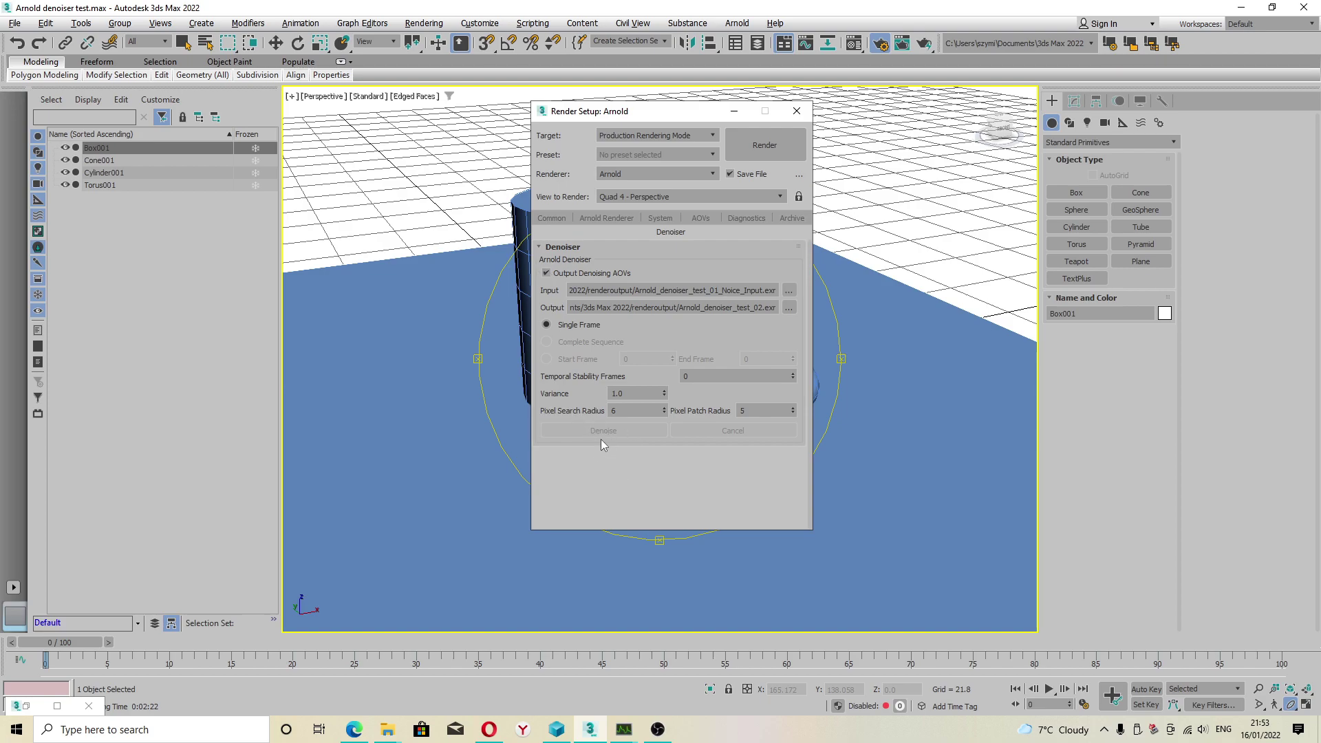
Step: Close and reopen Render Setup, returning to the Arnold Denoiser settings
{"action": "left_click", "coordinate": [796, 111]}
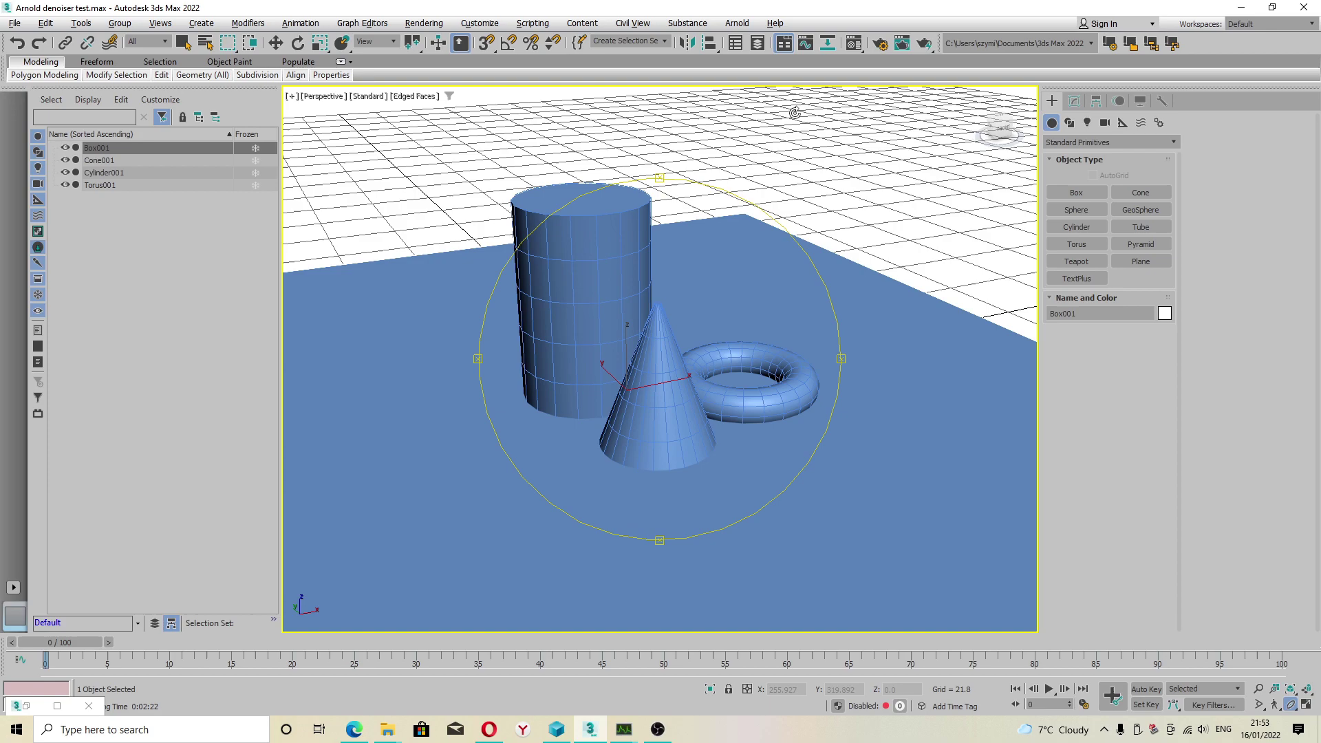
{"action": "left_click", "coordinate": [882, 45]}
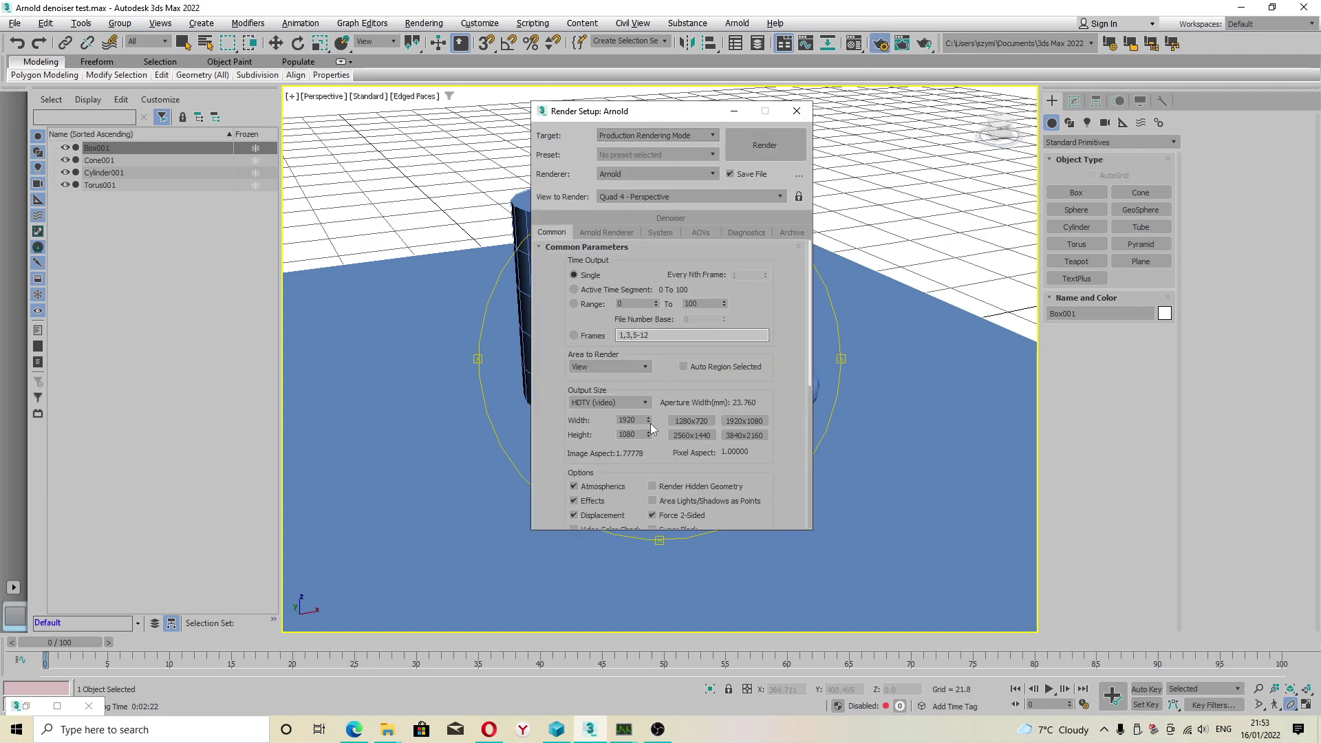
{"action": "left_click", "coordinate": [673, 218]}
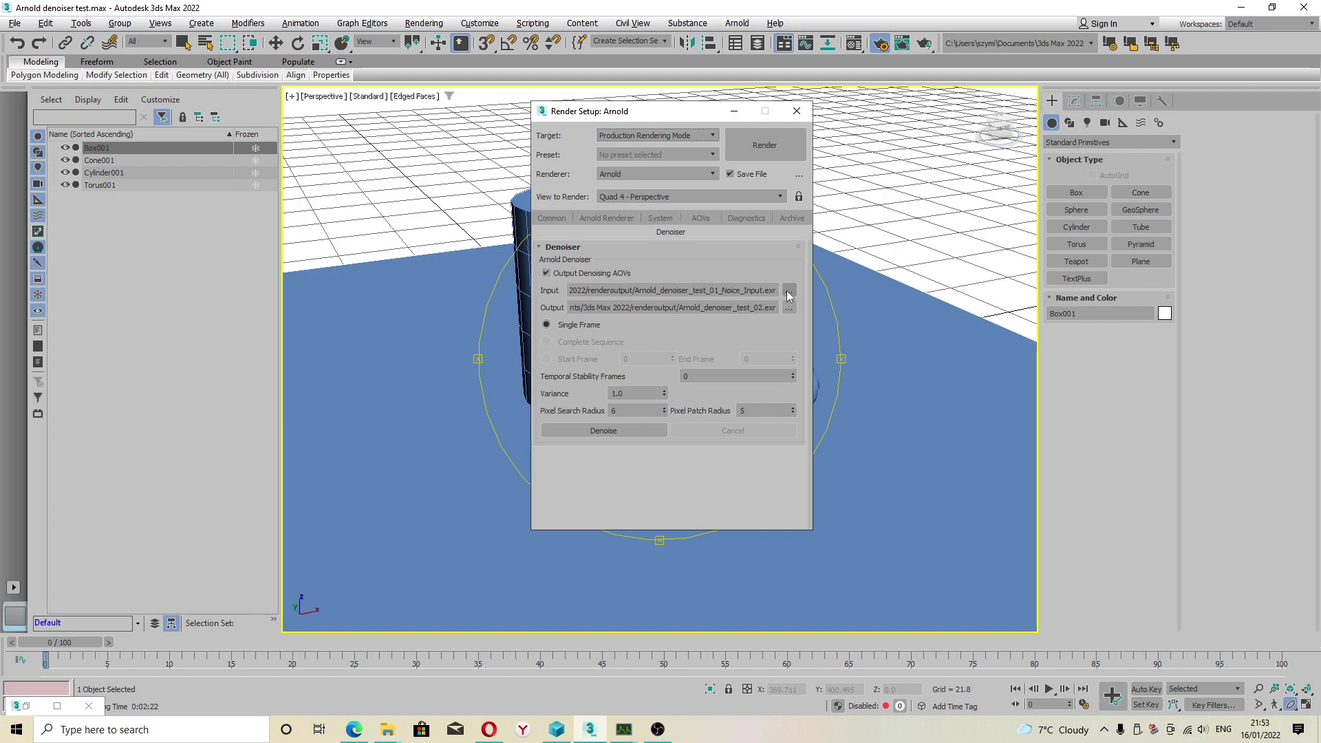
Step: Start denoising the noisy EXR and check CPU load in System Information
{"action": "left_click", "coordinate": [604, 432]}
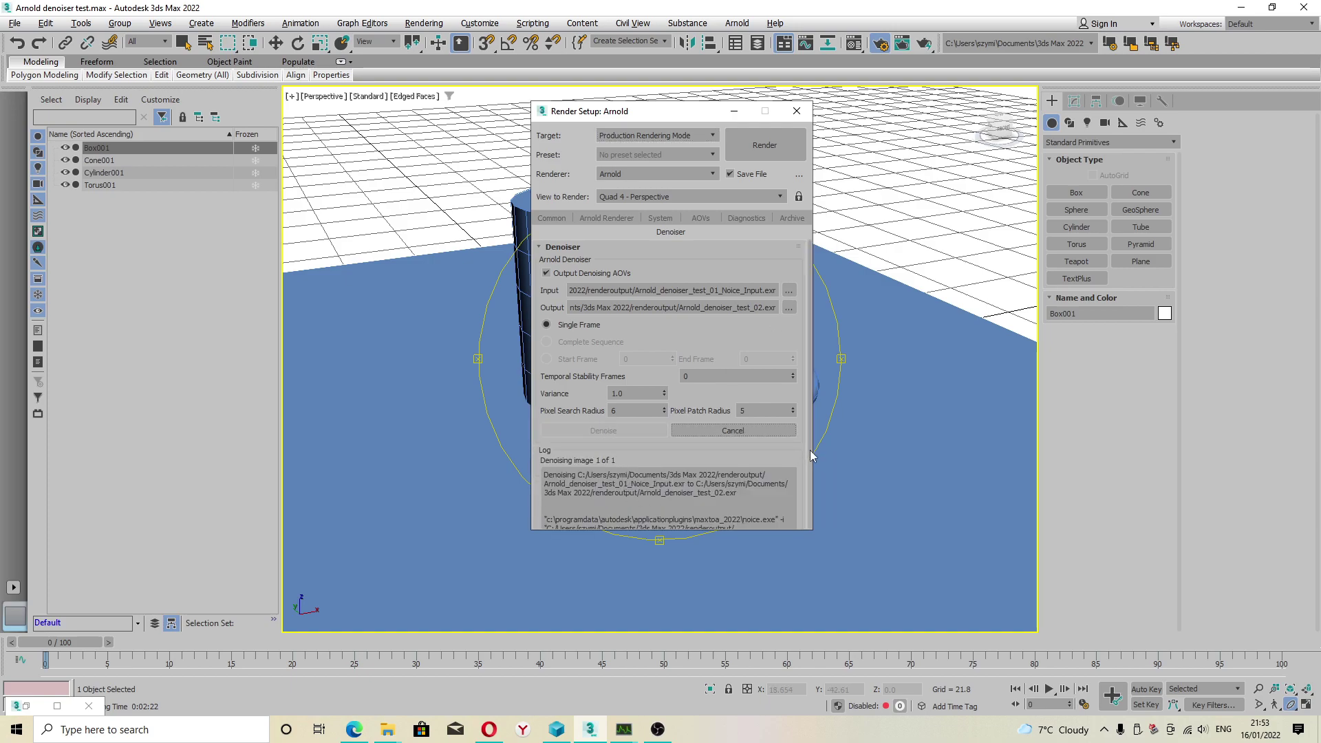
{"action": "scroll", "coordinate": [680, 472], "scroll_direction": "down", "scroll_amount": 3}
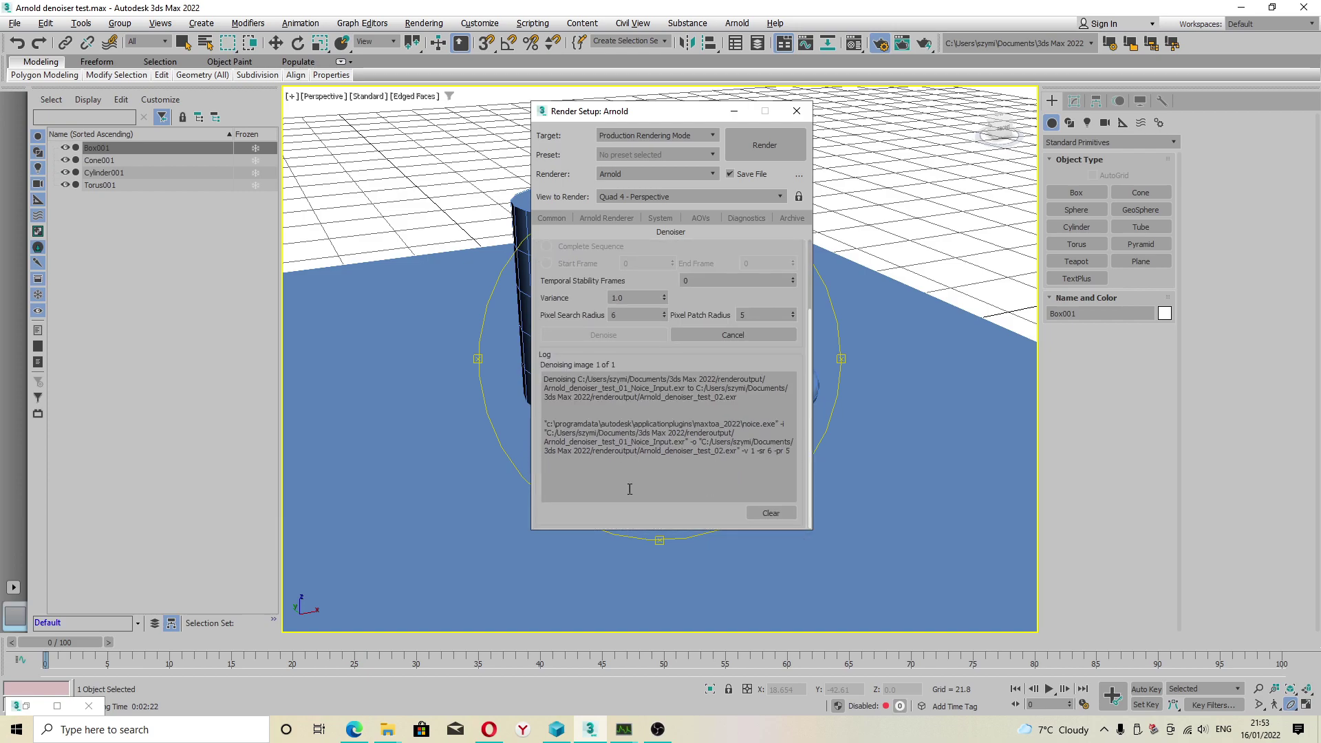
{"action": "left_click", "coordinate": [619, 733]}
{"action": "left_click", "coordinate": [682, 664]}
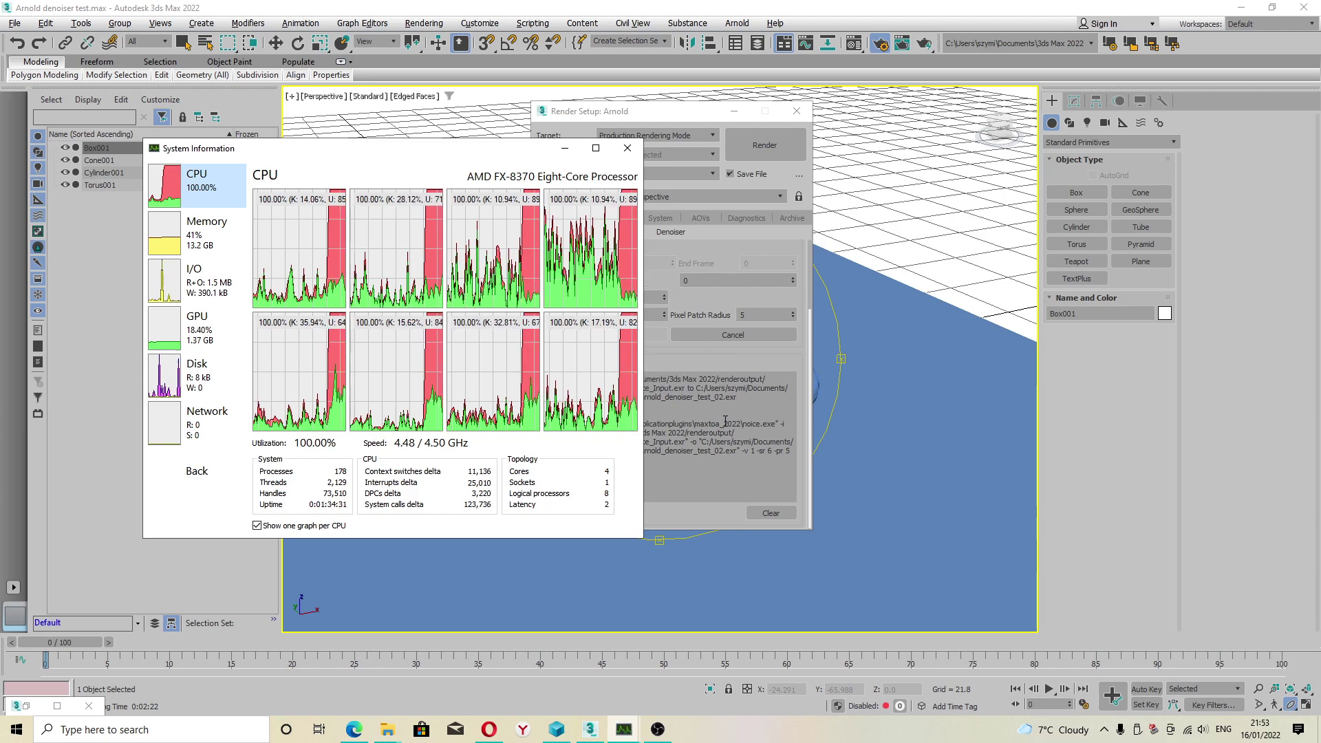
Step: Move the System Information window aside and behind 3ds Max to keep the denoiser log visible
{"action": "left_click", "coordinate": [565, 149]}
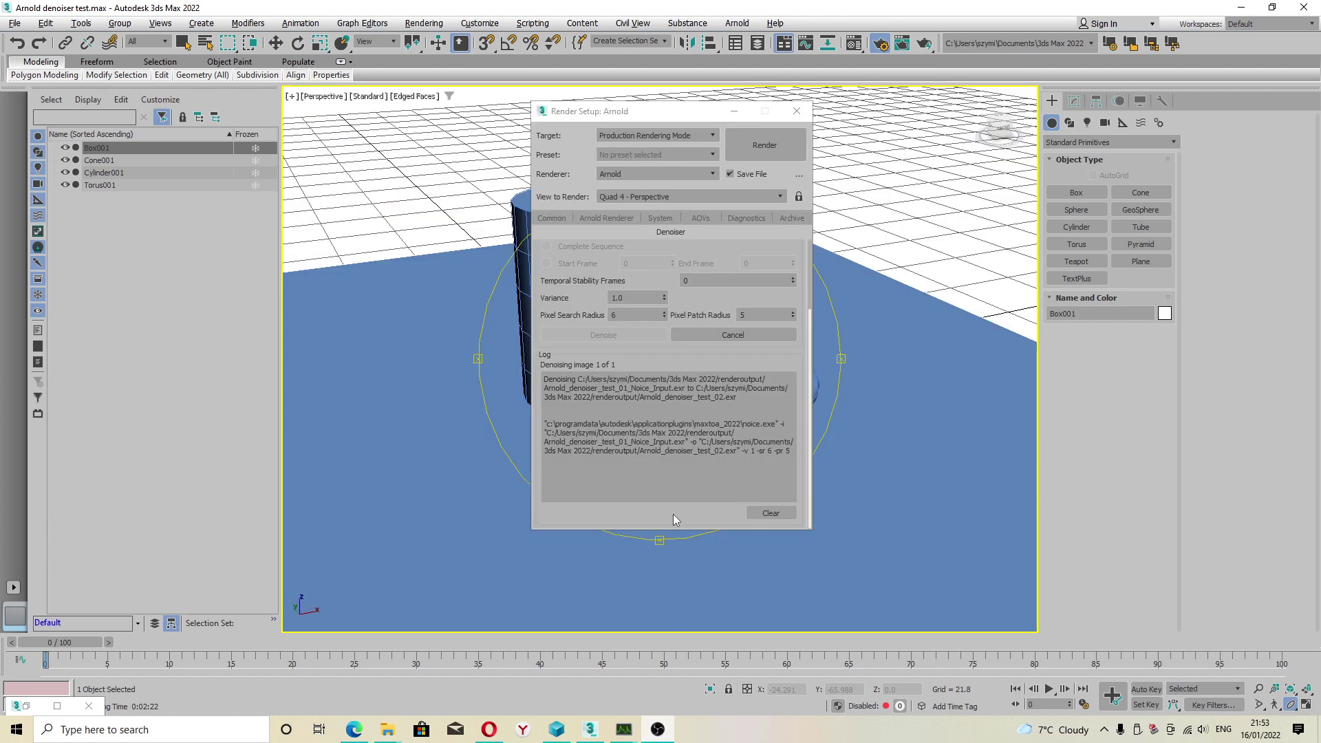
{"action": "mouse_move", "coordinate": [623, 730]}
{"action": "left_click", "coordinate": [684, 661]}
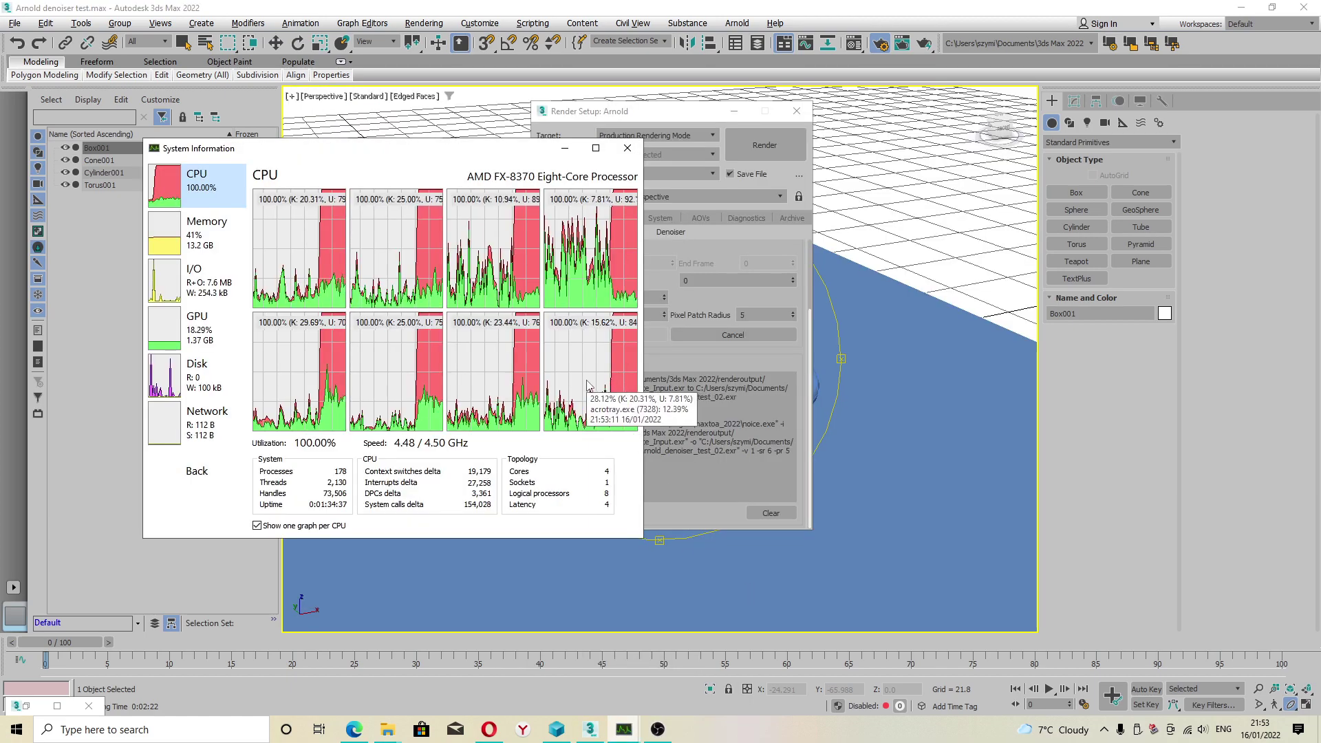
{"action": "left_click_drag", "start_coordinate": [508, 150], "coordinate": [419, 140]}
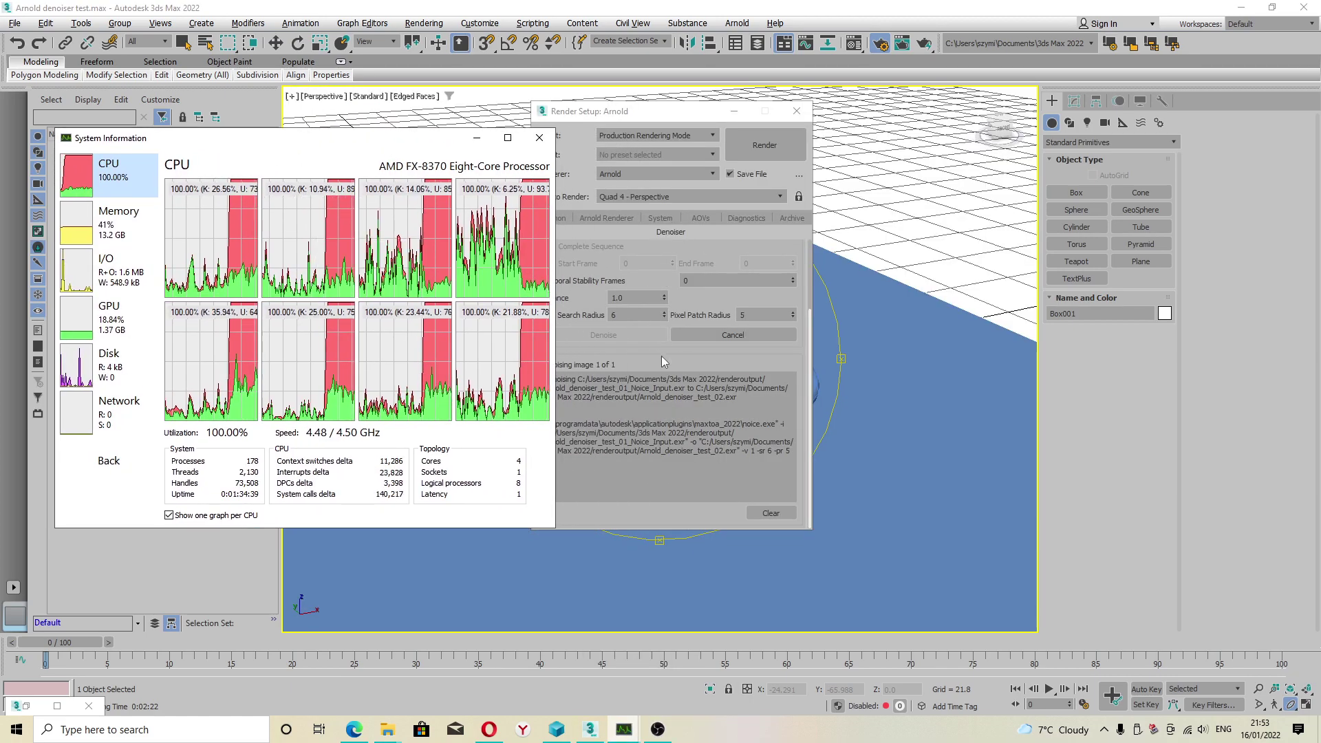
{"action": "left_click", "coordinate": [690, 463]}
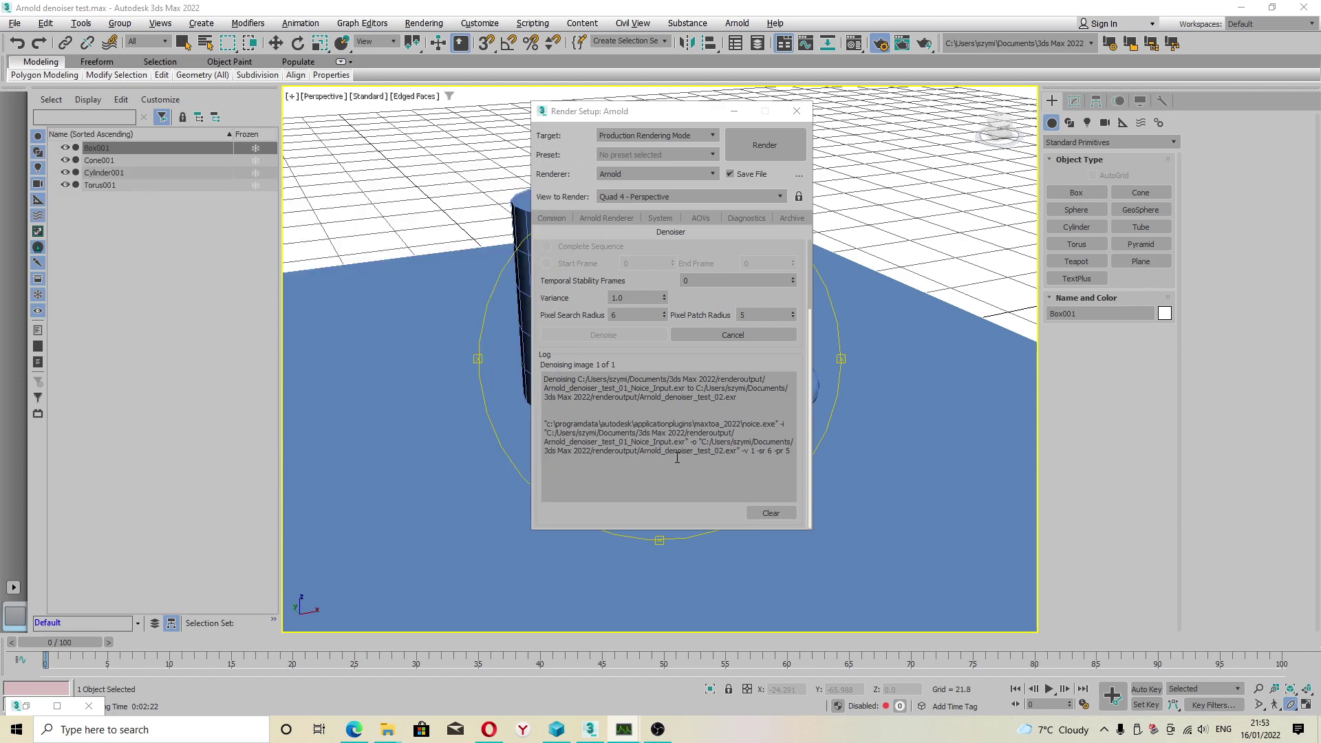
{"action": "left_click", "coordinate": [651, 457]}
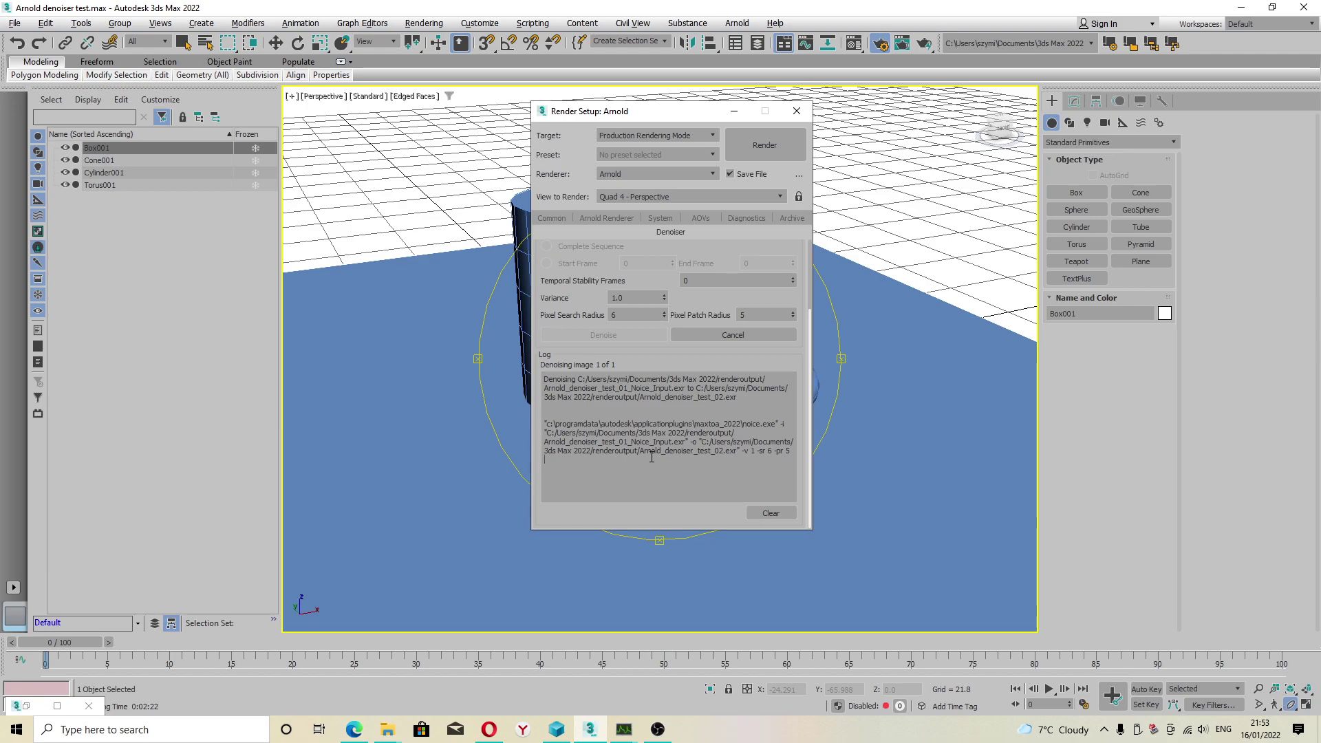
{"action": "left_click", "coordinate": [387, 729]}
Step: Open Arnold_denoiser_test_02.exr from the renderoutput folder in GIMP
{"action": "left_click", "coordinate": [702, 678]}
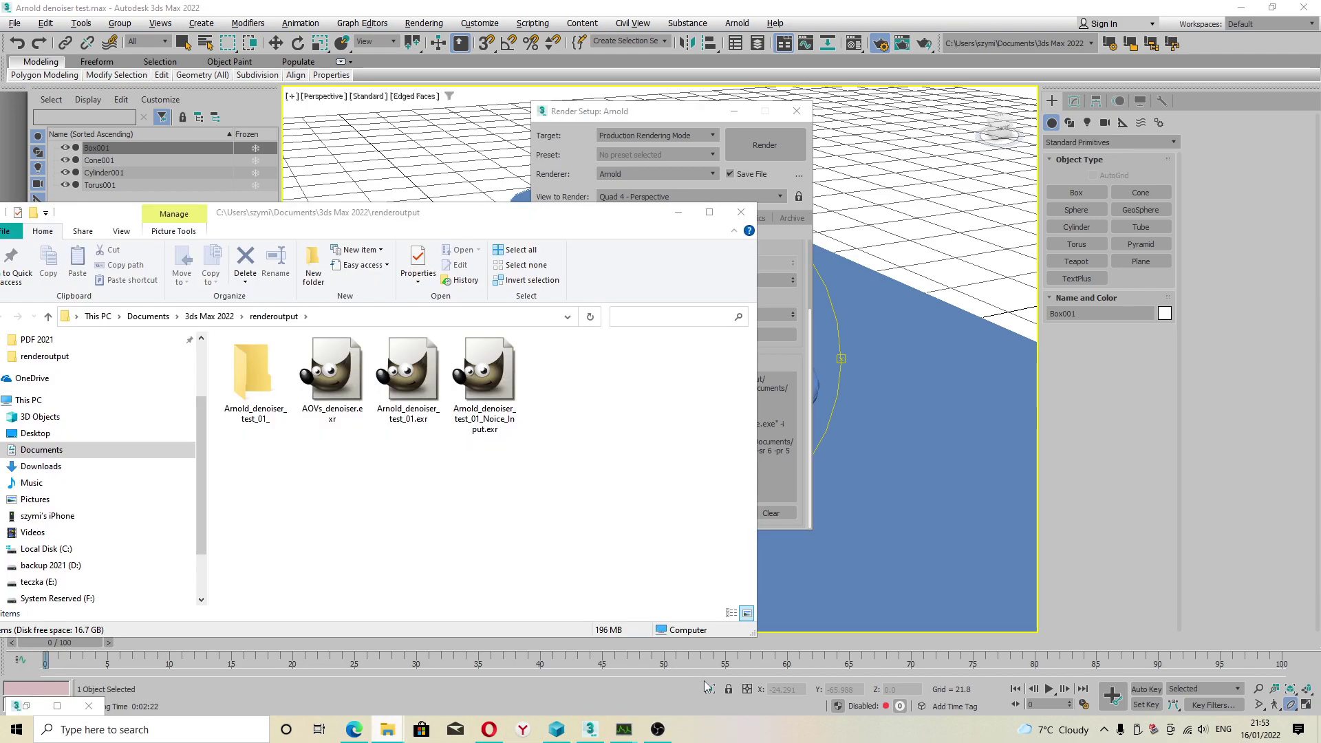
{"action": "left_click", "coordinate": [791, 303]}
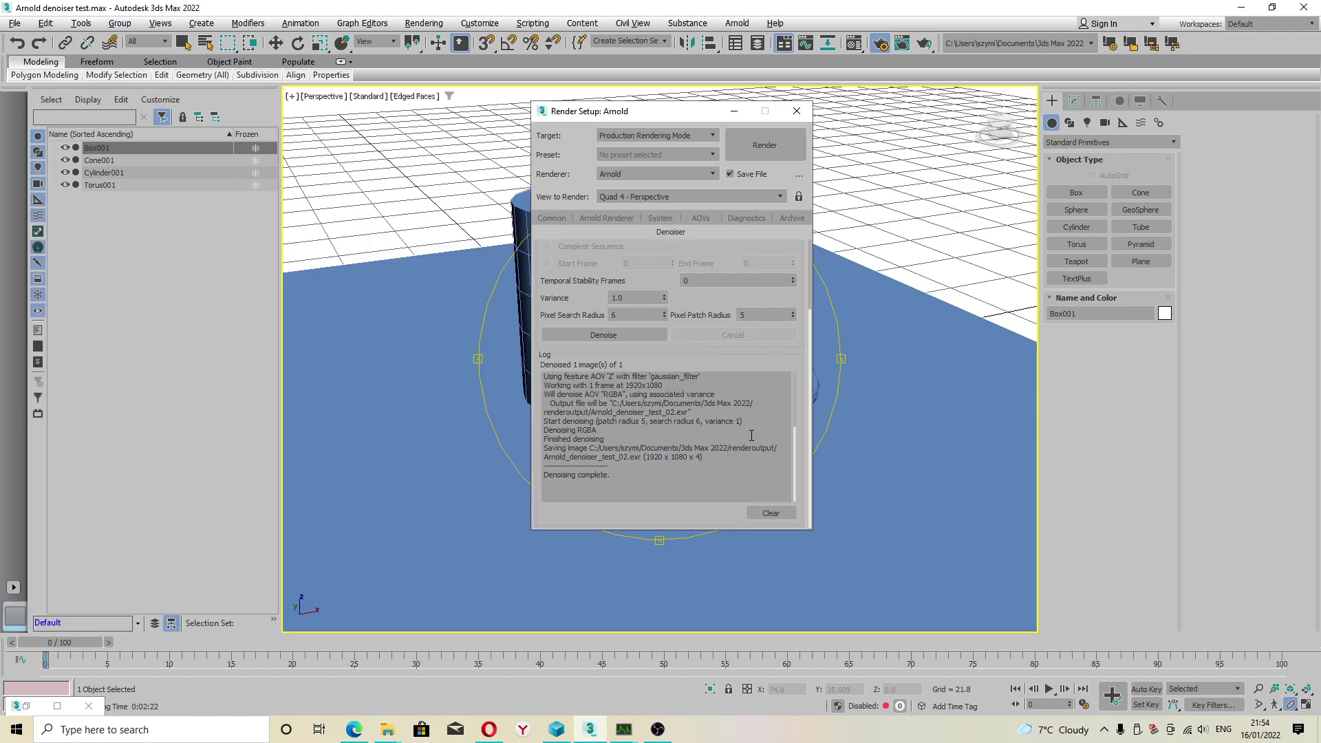
{"action": "left_click", "coordinate": [387, 729]}
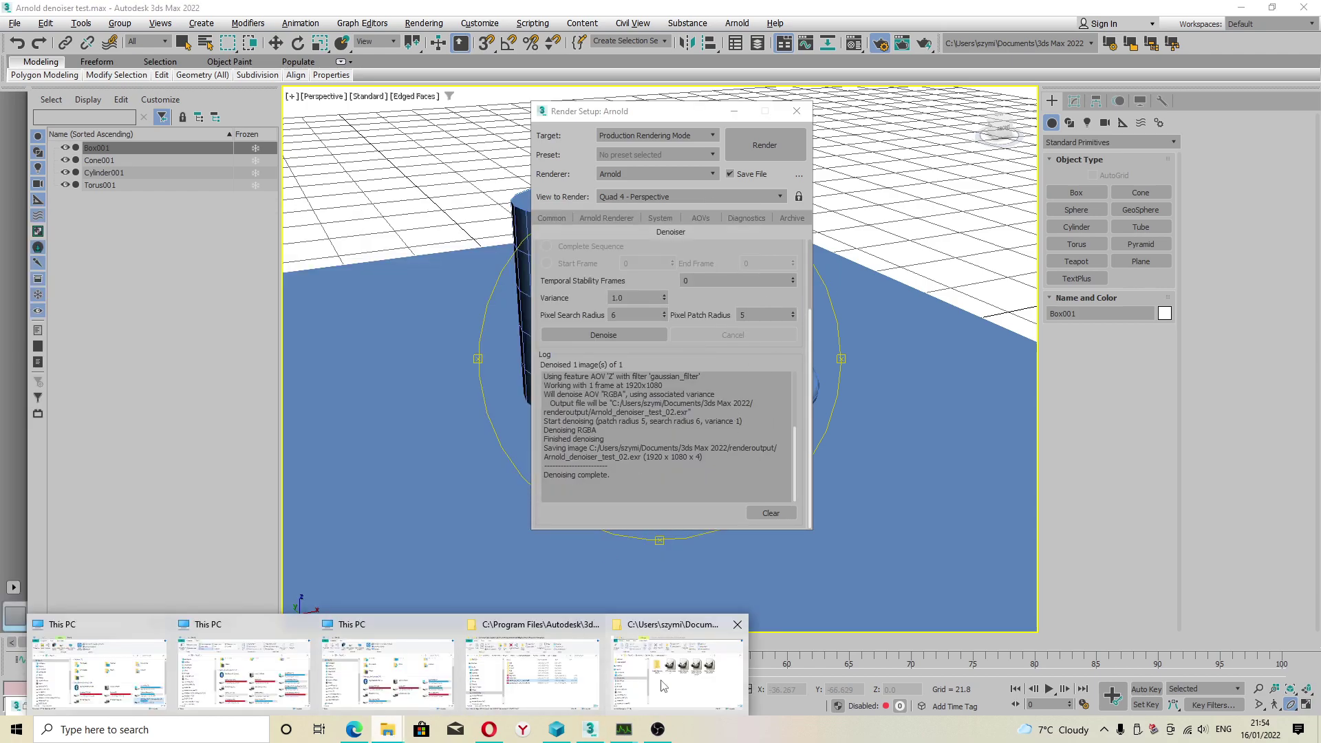
{"action": "left_click", "coordinate": [688, 678]}
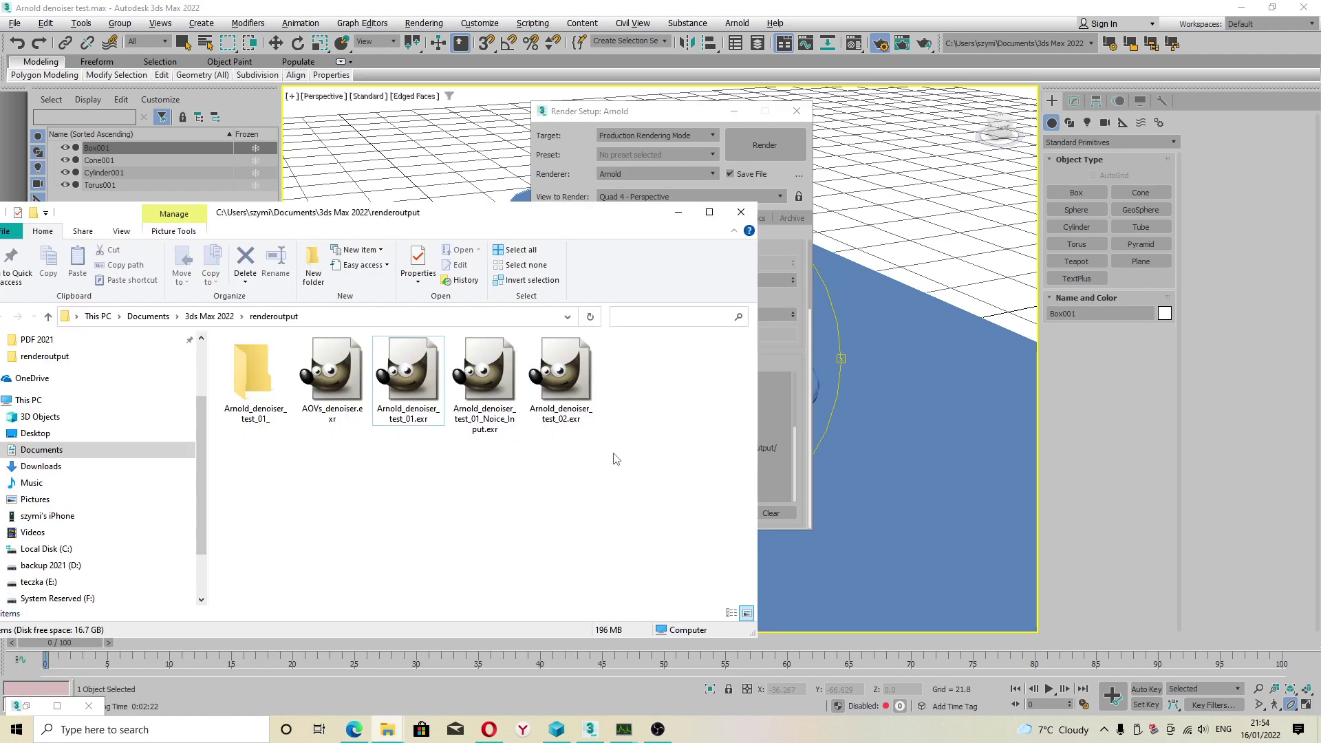
{"action": "double_click", "coordinate": [577, 391]}
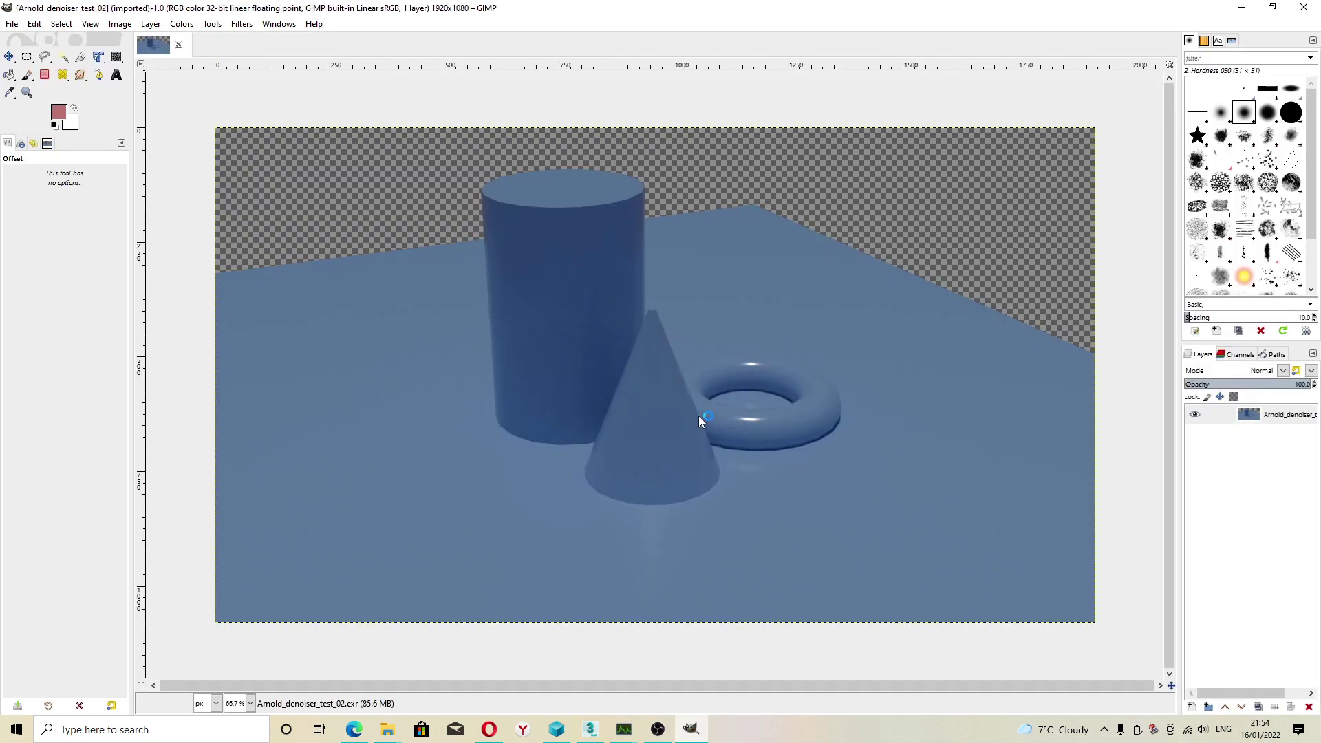
Step: Zoom in and out on the denoised Arnold_denoiser_test_02.exr render to inspect it
{"action": "scroll", "coordinate": [693, 404], "scroll_direction": "up", "scroll_amount": 2, "text": "ctrl"}
{"action": "scroll", "coordinate": [693, 404], "scroll_direction": "down", "scroll_amount": 2, "text": "ctrl"}
{"action": "scroll", "coordinate": [637, 316], "scroll_direction": "up", "scroll_amount": 2, "text": "ctrl"}
{"action": "scroll", "coordinate": [688, 354], "scroll_direction": "down", "scroll_amount": 2, "text": "ctrl"}
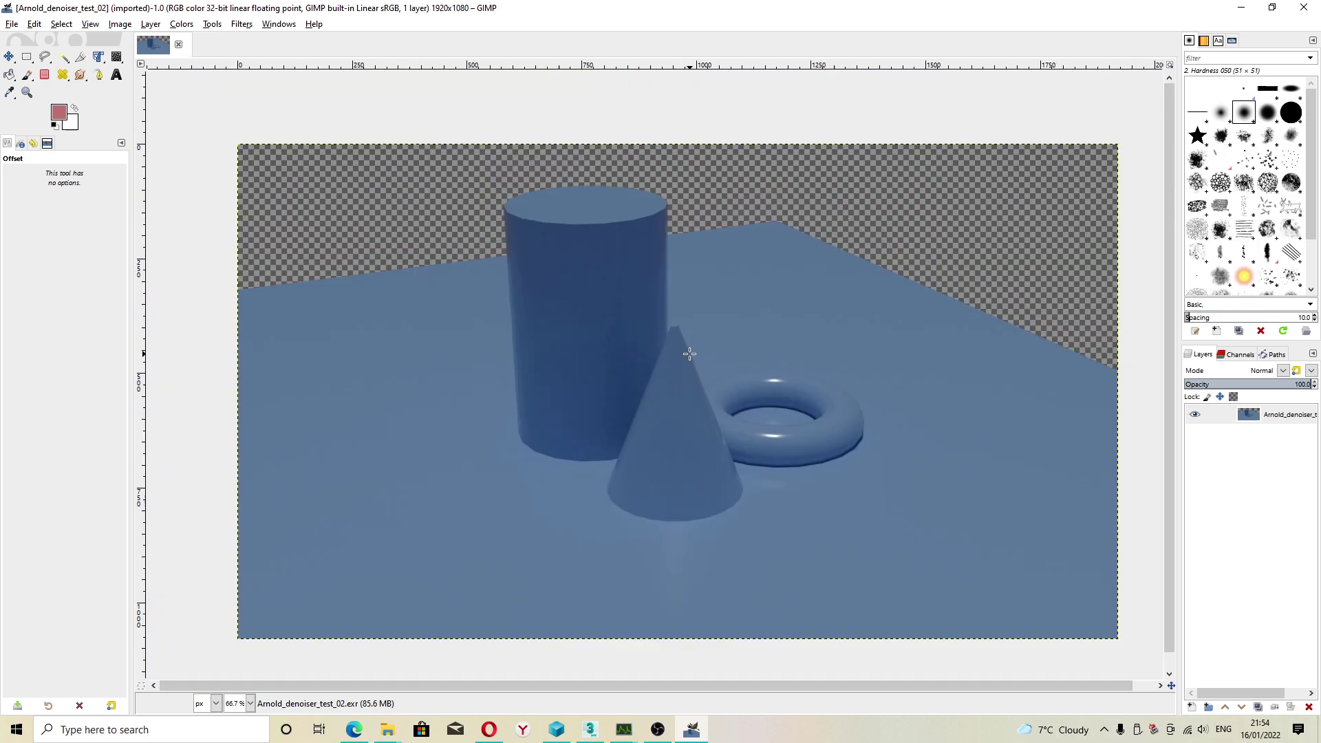
{"action": "scroll", "coordinate": [738, 377], "scroll_direction": "up", "scroll_amount": 1, "text": "ctrl"}
{"action": "scroll", "coordinate": [413, 315], "scroll_direction": "up", "scroll_amount": 2, "text": "ctrl"}
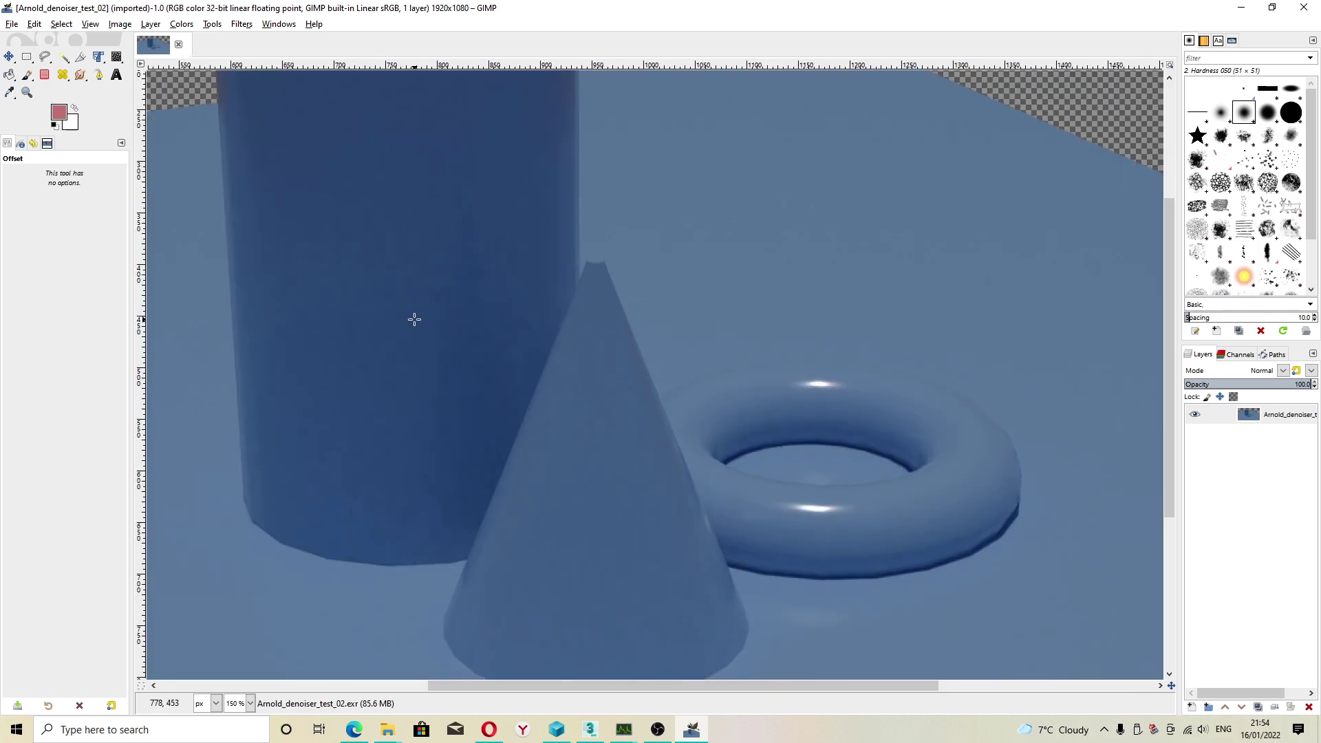
{"action": "scroll", "coordinate": [427, 345], "scroll_direction": "down", "scroll_amount": 5, "text": "ctrl"}
{"action": "scroll", "coordinate": [447, 319], "scroll_direction": "up", "scroll_amount": 1, "text": "ctrl"}
{"action": "scroll", "coordinate": [446, 319], "scroll_direction": "up", "scroll_amount": 1, "text": "ctrl"}
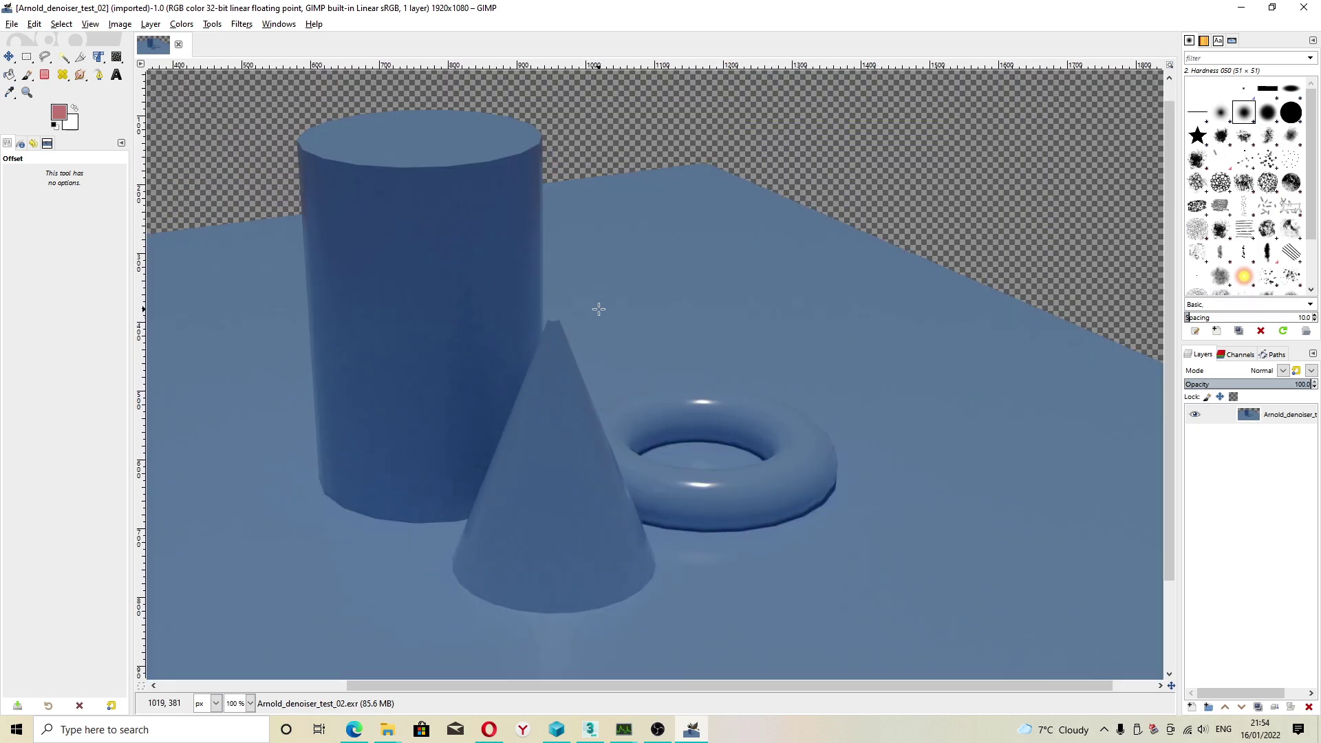
{"action": "scroll", "coordinate": [540, 286], "scroll_direction": "down", "scroll_amount": 3, "text": "ctrl"}
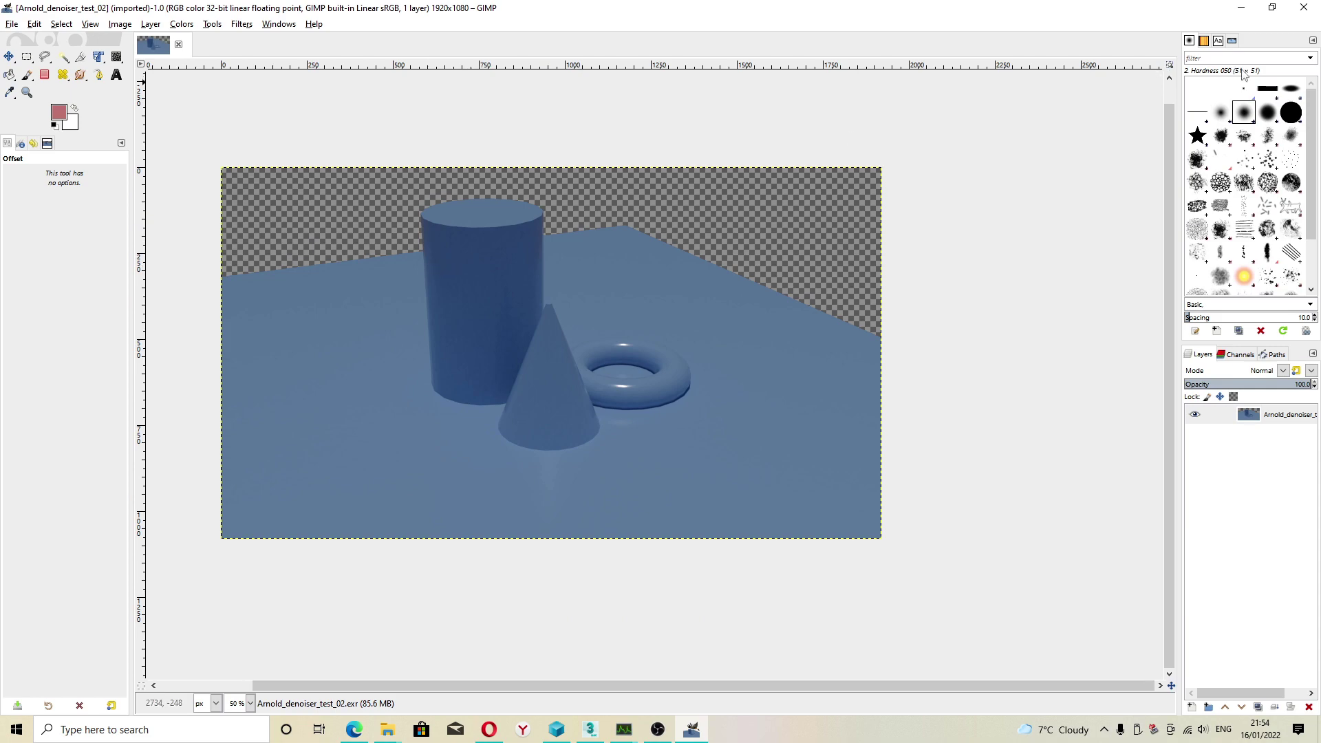
Step: Close GIMP and select Arnold_denoiser_test_01.exr in the renderoutput folder
{"action": "left_click", "coordinate": [1304, 8]}
{"action": "left_click", "coordinate": [485, 383]}
{"action": "left_click", "coordinate": [412, 381]}
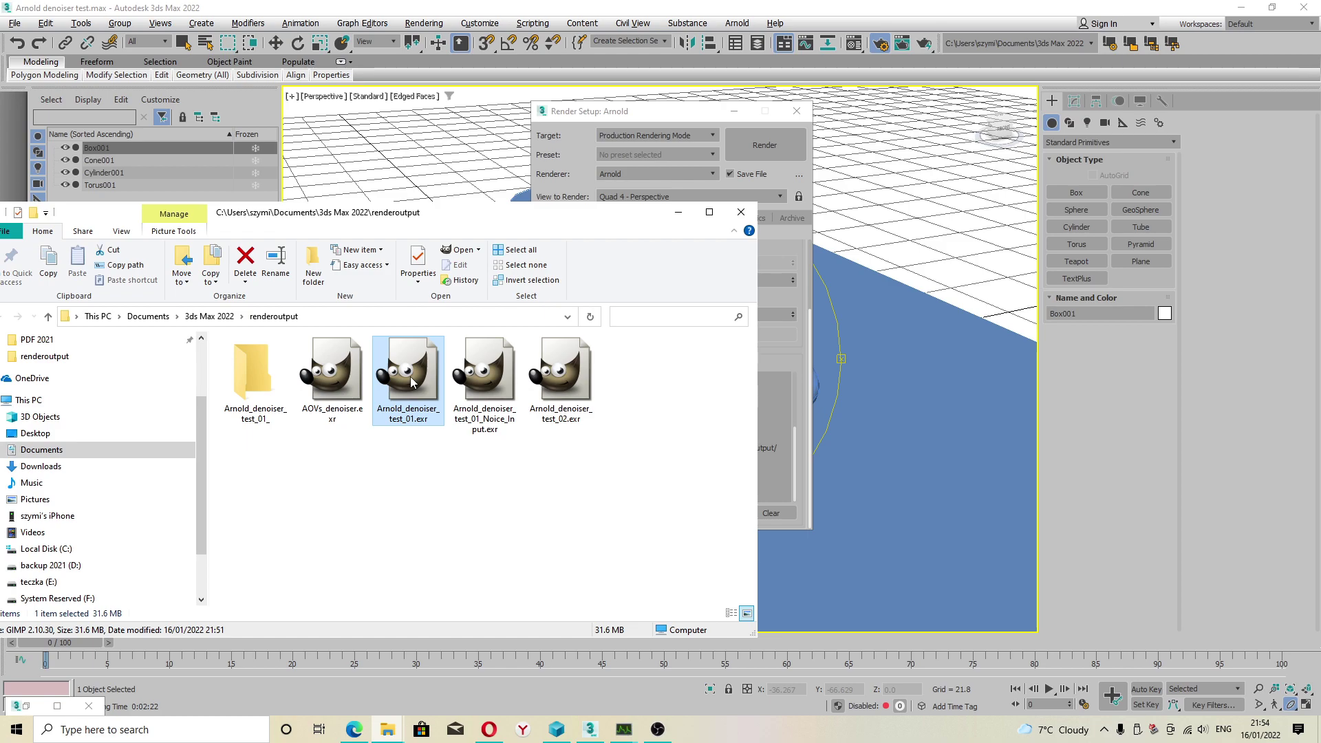
Step: Open the noisy Arnold_denoiser_test_01.exr in GIMP and zoom in to examine the grain
{"action": "double_click", "coordinate": [411, 382]}
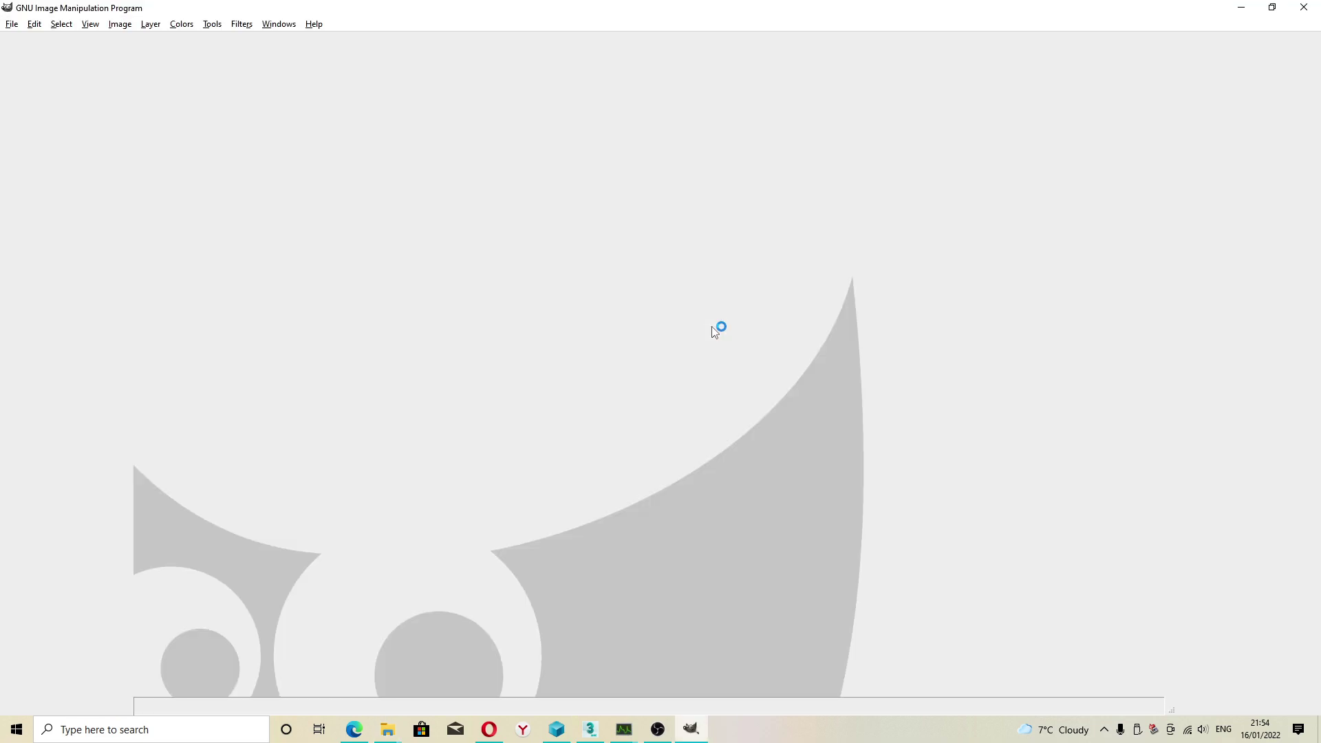
{"action": "scroll", "coordinate": [600, 314], "scroll_direction": "up", "scroll_amount": 2, "text": "ctrl"}
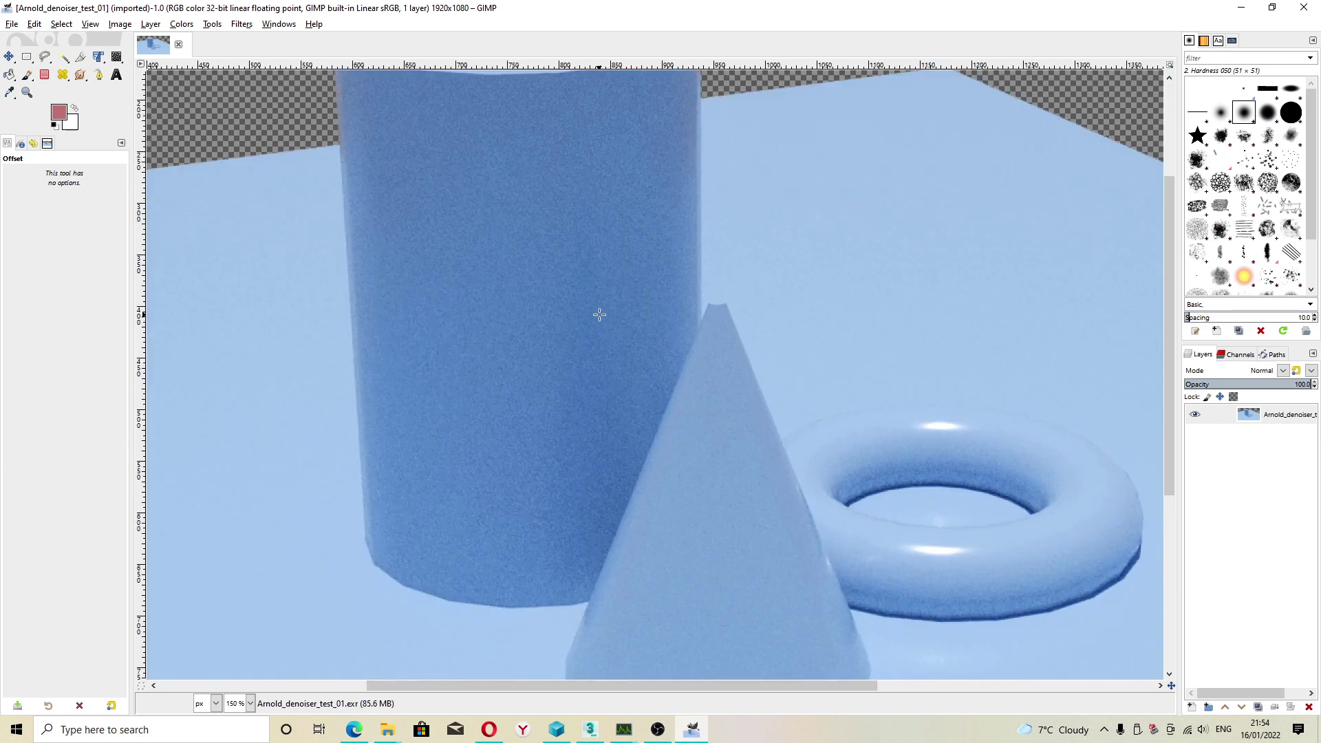
{"action": "scroll", "coordinate": [601, 315], "scroll_direction": "down", "scroll_amount": 2, "text": "ctrl"}
{"action": "scroll", "coordinate": [602, 315], "scroll_direction": "up", "scroll_amount": 1, "text": "ctrl"}
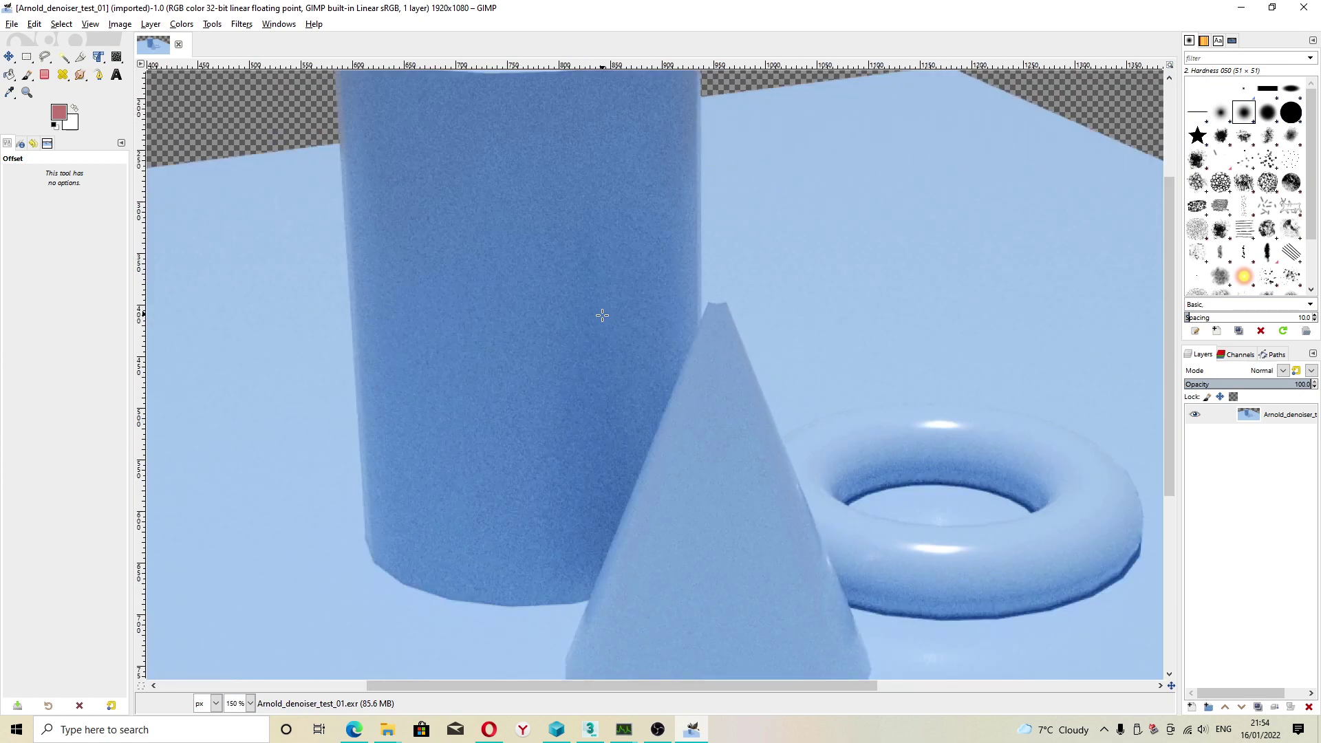
Step: Close GIMP and reopen Arnold_denoiser_test_02.exr for comparison
{"action": "left_click", "coordinate": [1304, 8]}
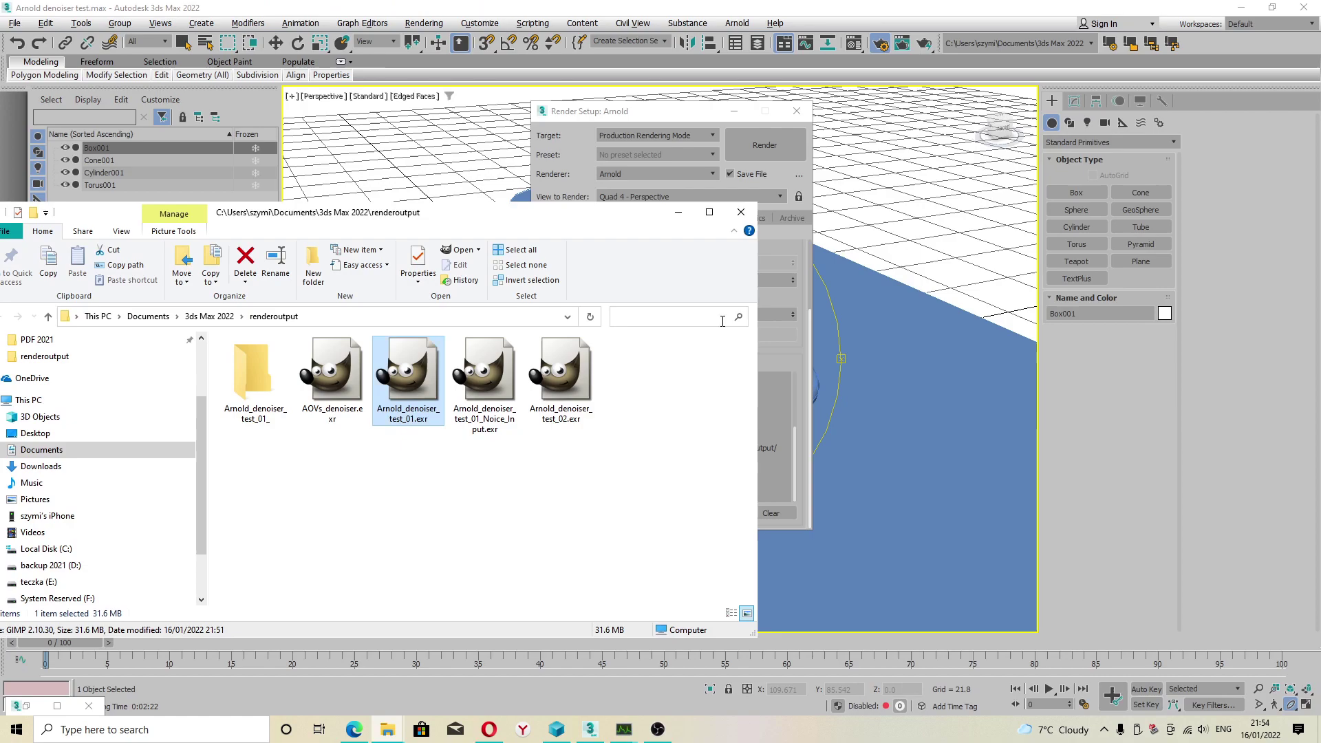
{"action": "left_click", "coordinate": [500, 383]}
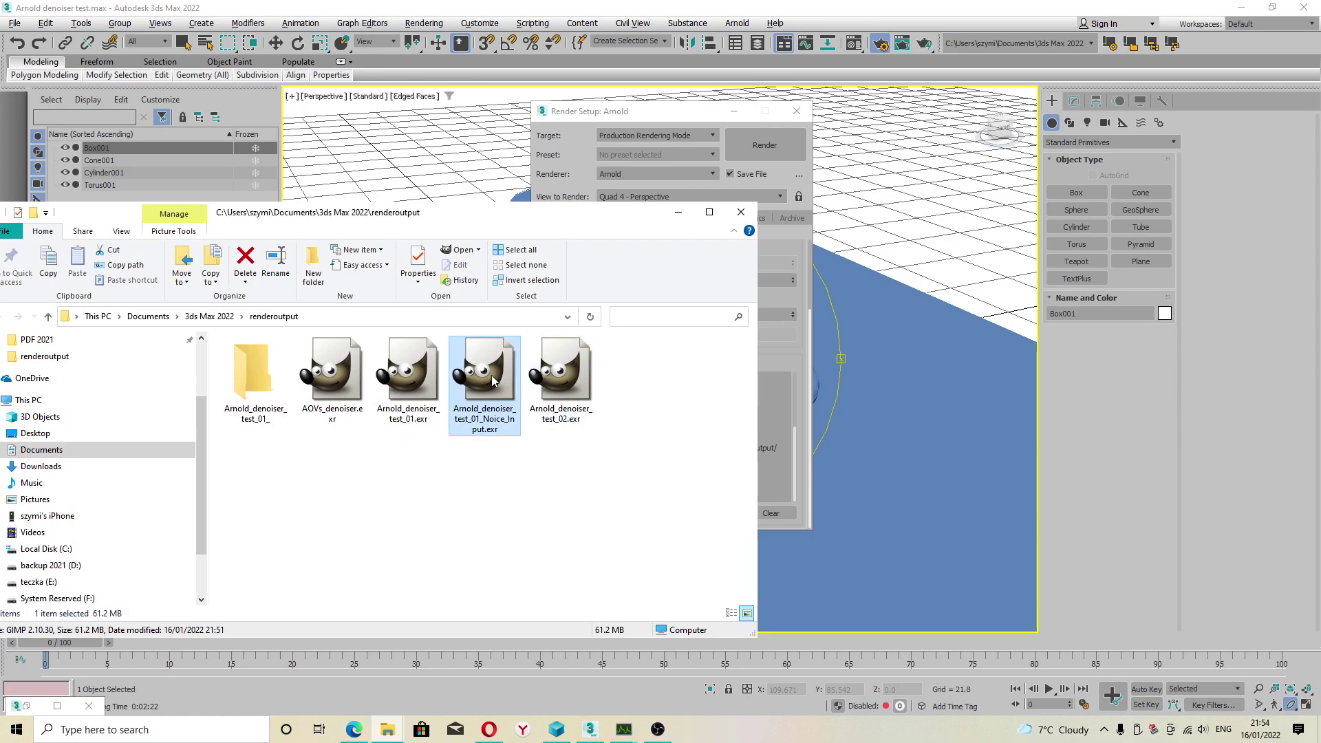
{"action": "double_click", "coordinate": [560, 377]}
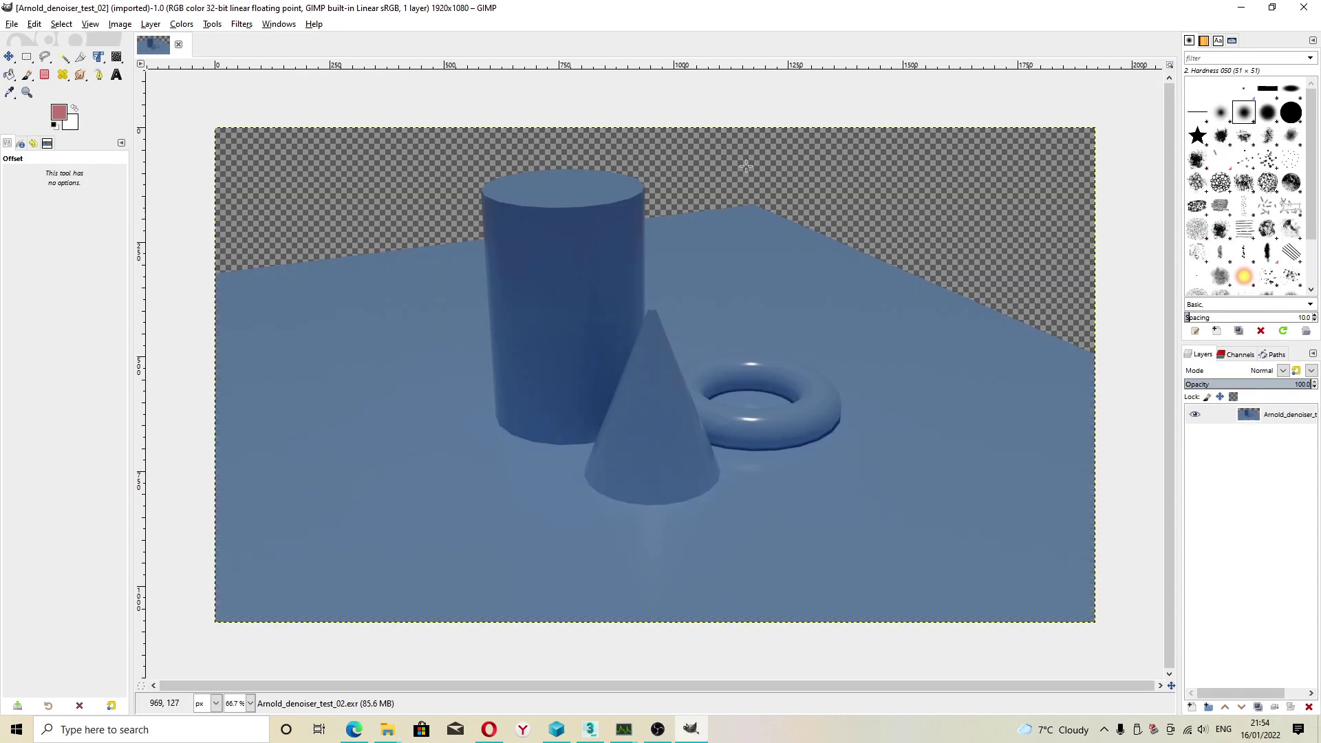
Step: Close GIMP, open Arnold_denoiser_test_02.exr in darktable, and bring 3ds Max's Render Setup forward
{"action": "left_click", "coordinate": [1304, 8]}
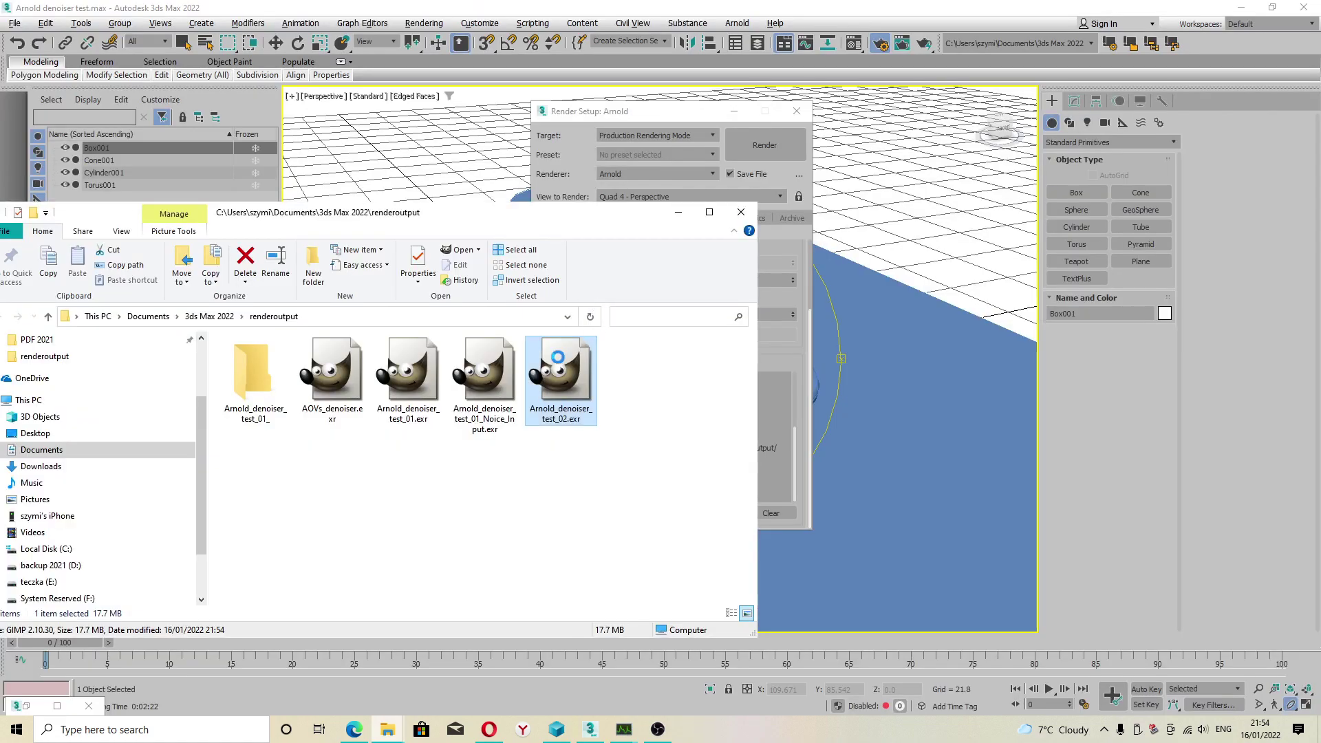
{"action": "right_click", "coordinate": [559, 357]}
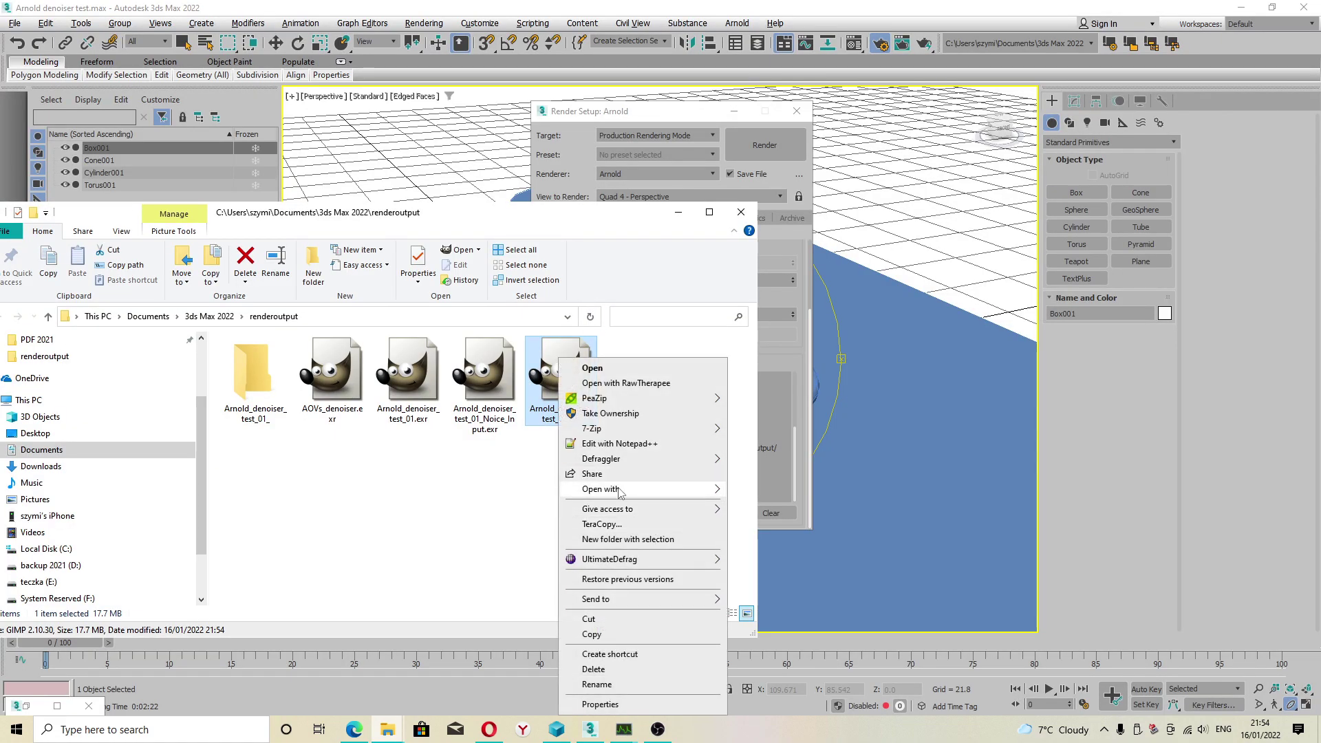
{"action": "mouse_move", "coordinate": [623, 490]}
{"action": "left_click", "coordinate": [777, 507]}
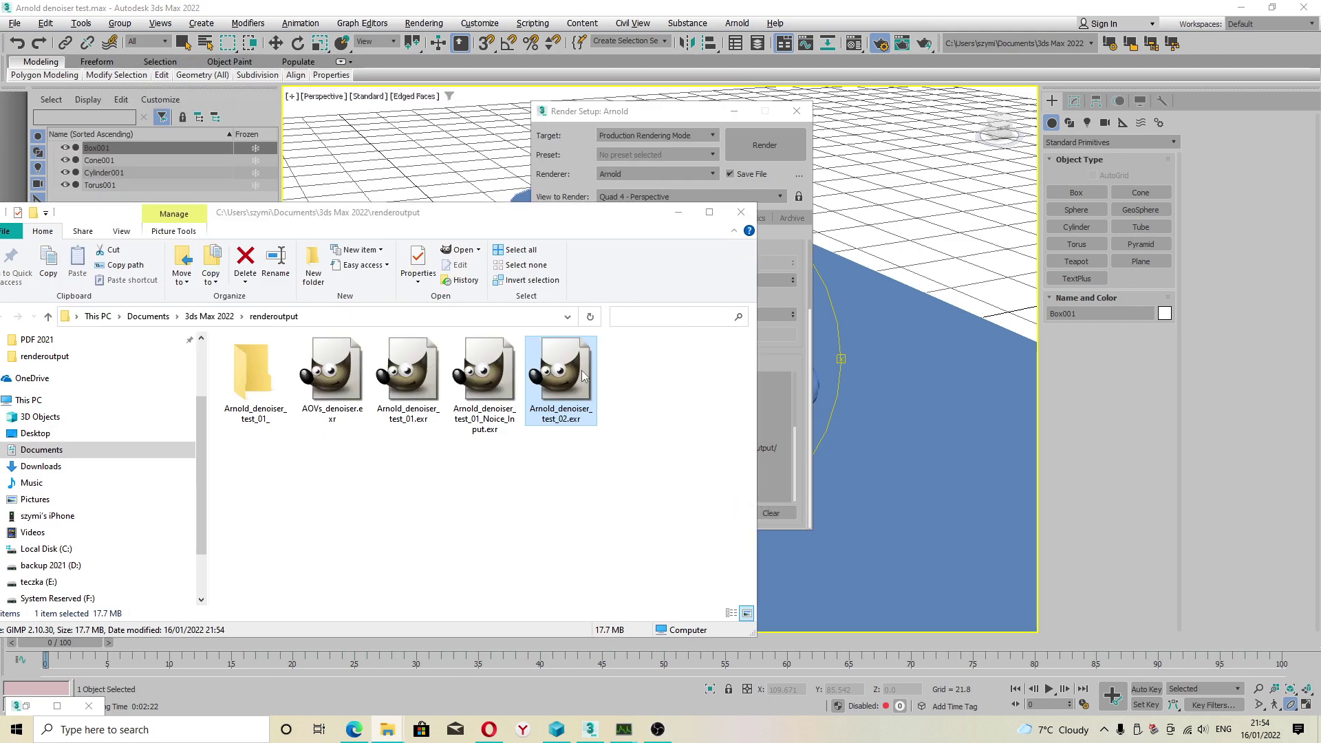
{"action": "left_click", "coordinate": [696, 119]}
Step: Set Arnold's System render device to GPU and acknowledge the GPU compatibility warning
{"action": "scroll", "coordinate": [700, 224], "scroll_direction": "up", "scroll_amount": 5}
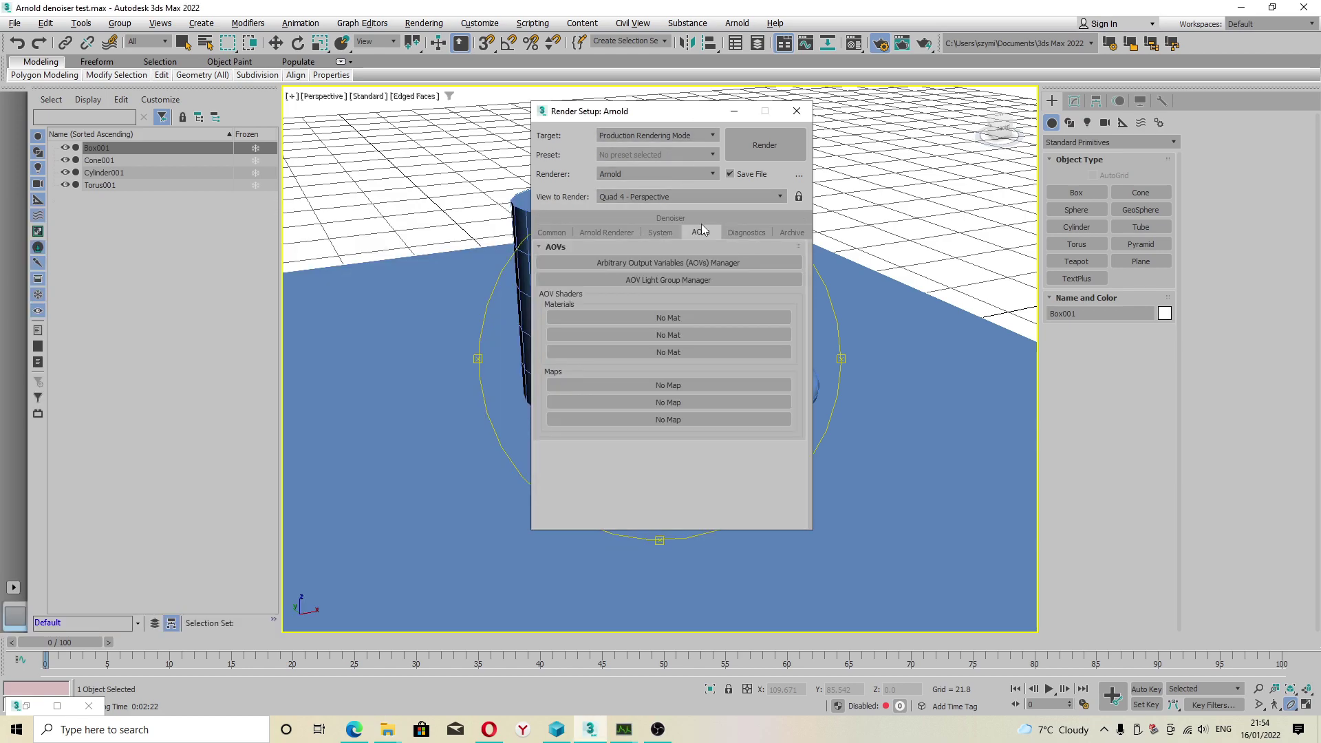
{"action": "left_click", "coordinate": [661, 221]}
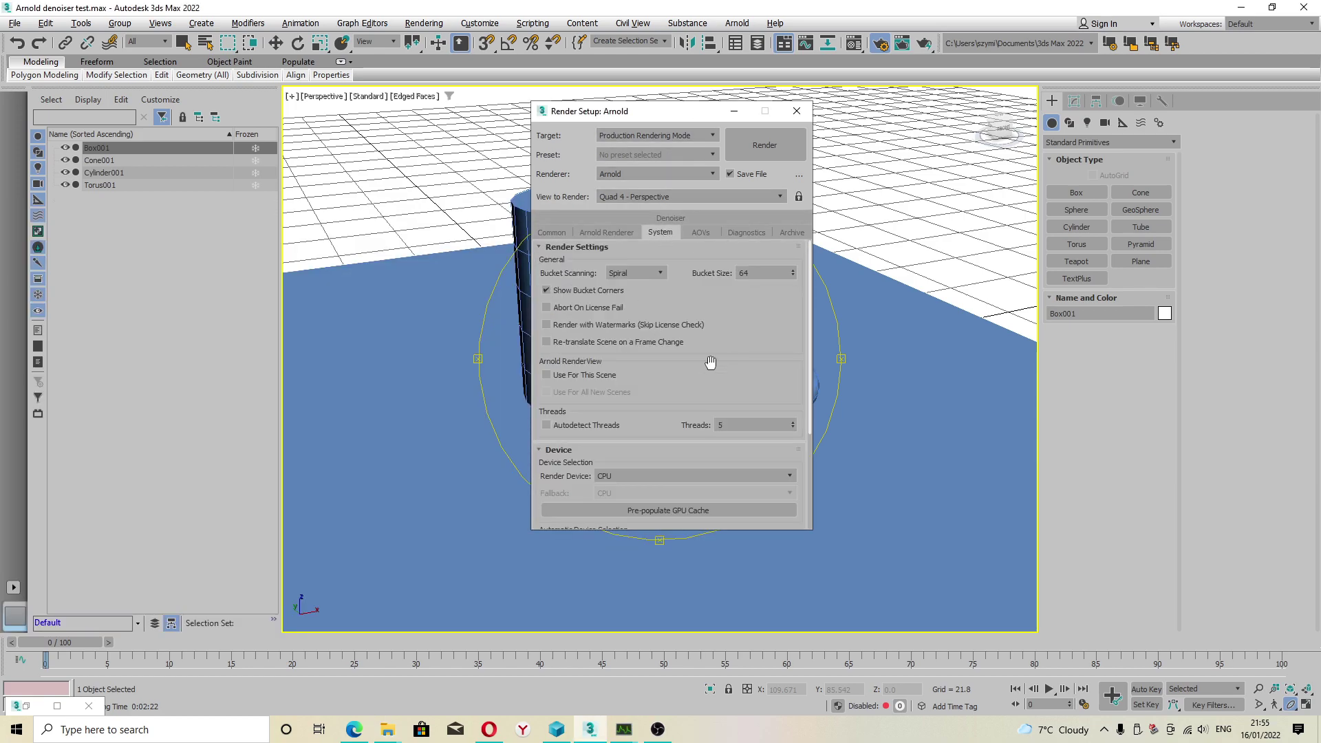
{"action": "left_click", "coordinate": [614, 476]}
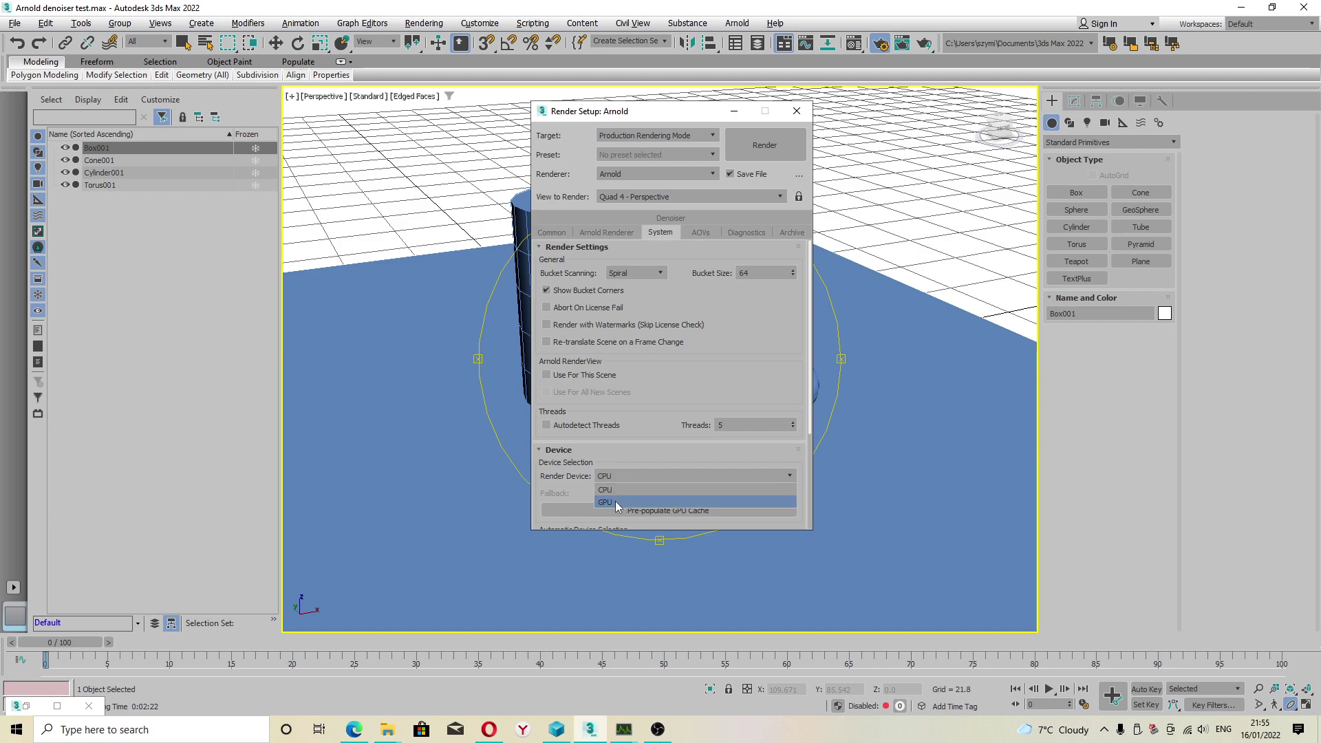
{"action": "left_click", "coordinate": [615, 501]}
{"action": "left_click", "coordinate": [760, 391]}
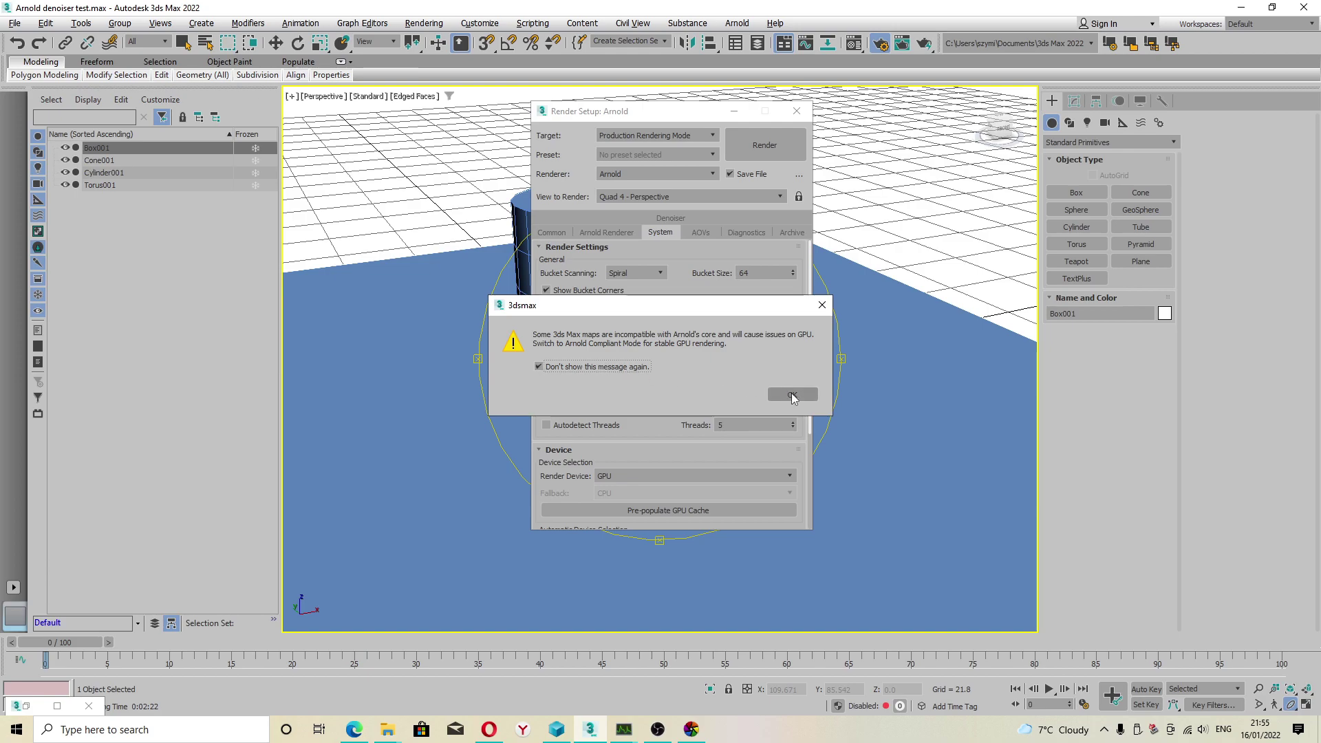
{"action": "left_click", "coordinate": [792, 394]}
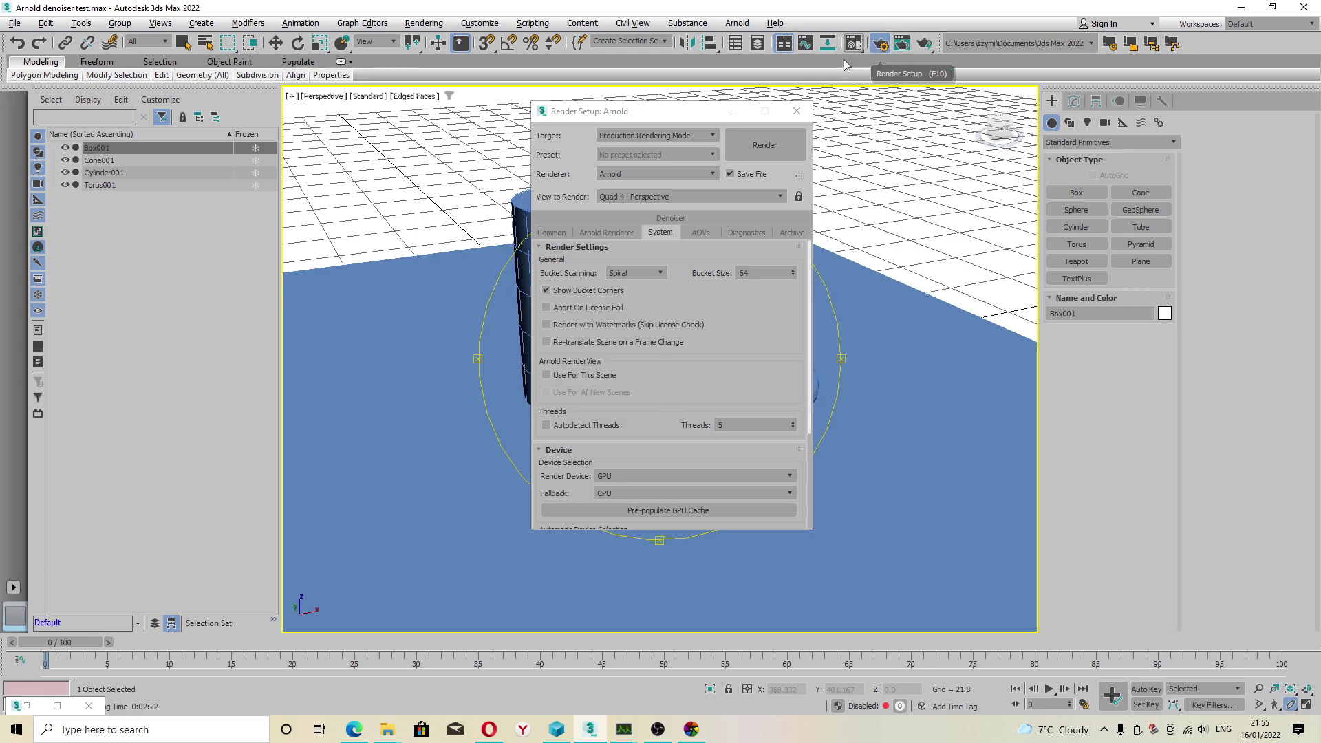
Step: Open the AOVs Manager, then return Render Setup to the System settings
{"action": "left_click", "coordinate": [714, 235]}
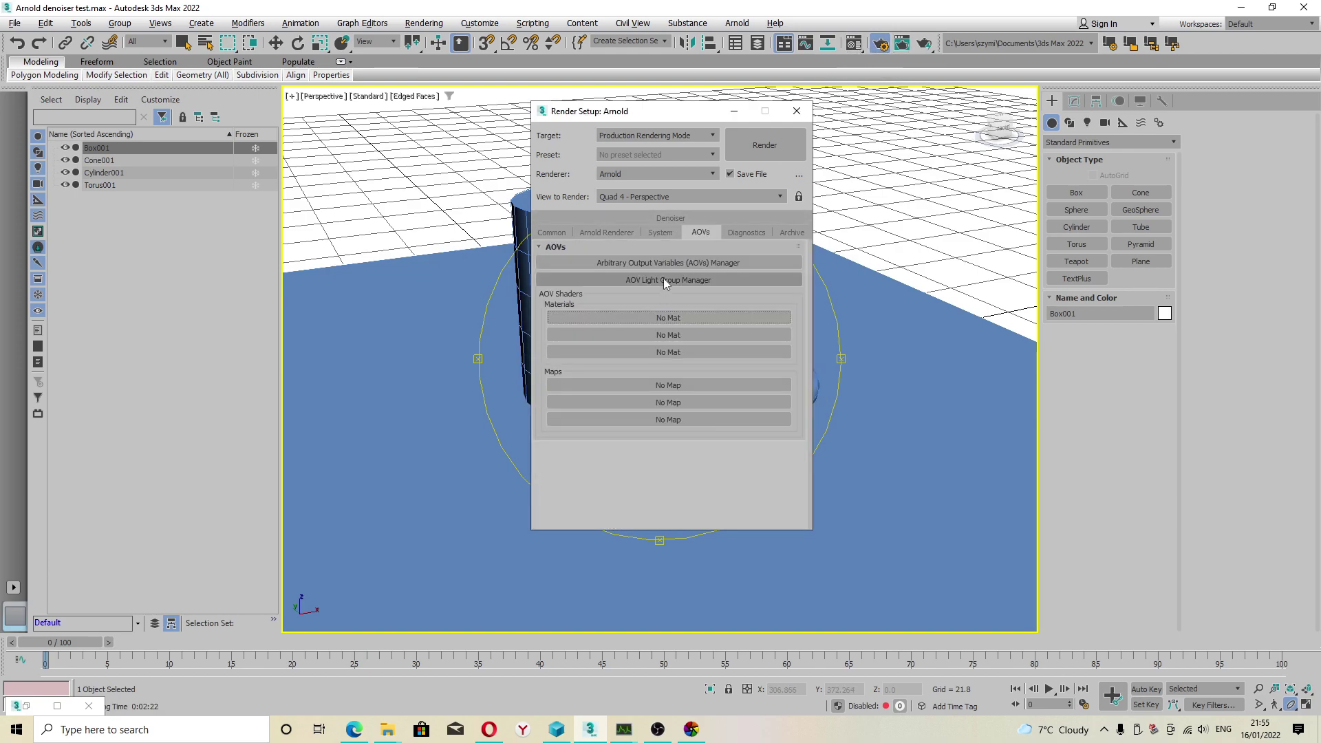
{"action": "left_click", "coordinate": [695, 264]}
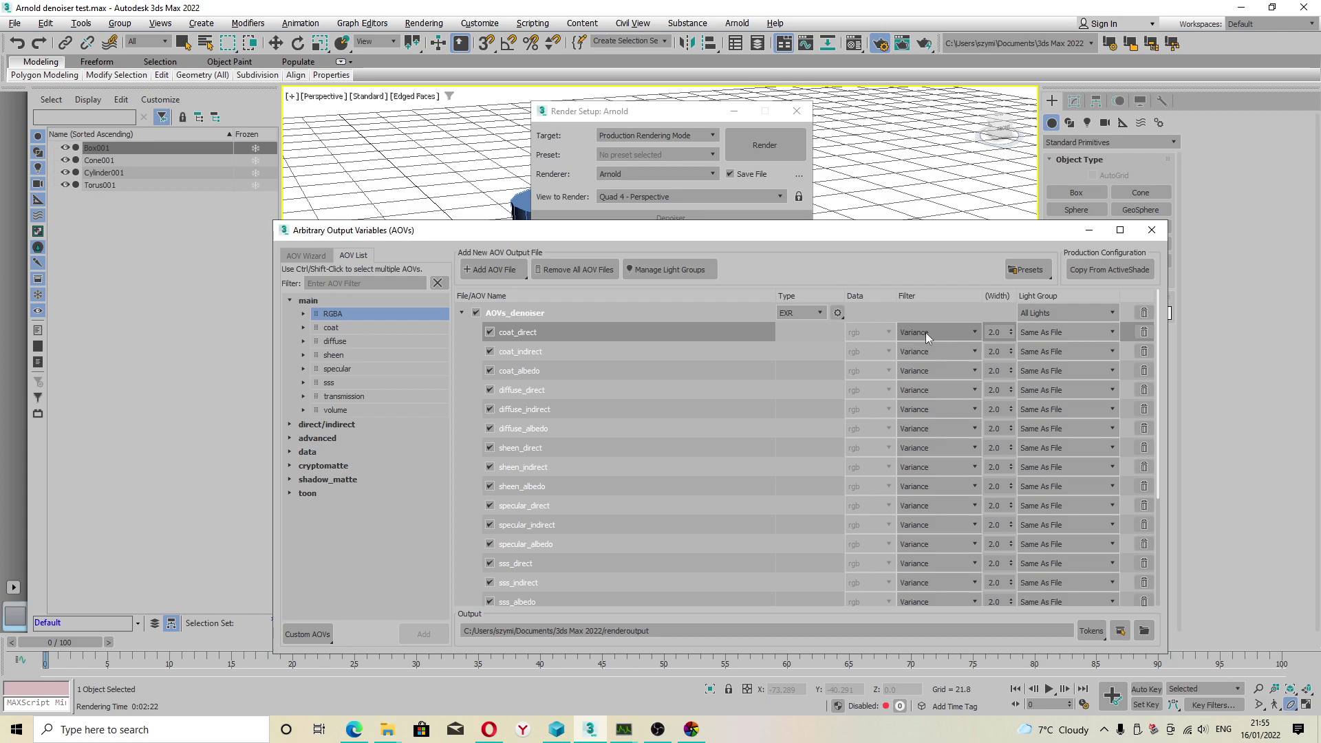
{"action": "left_click", "coordinate": [734, 183]}
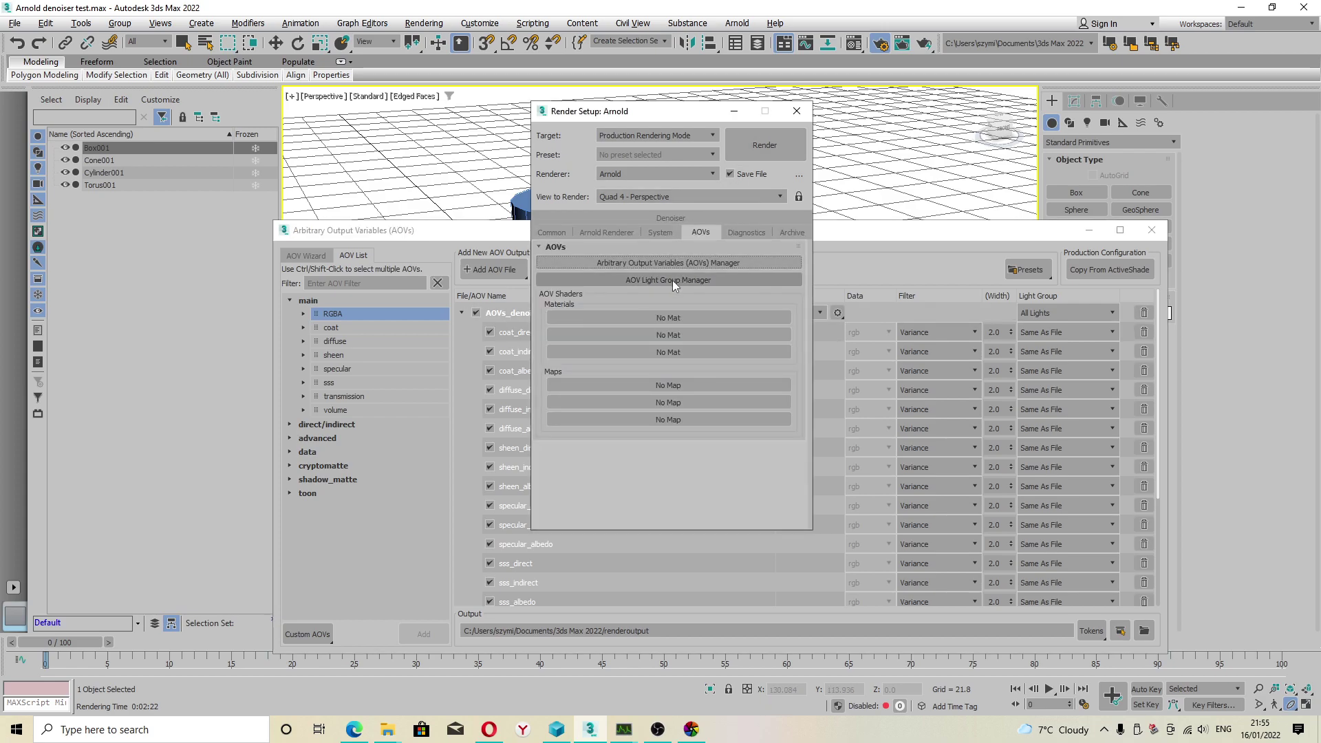
{"action": "left_click", "coordinate": [666, 234]}
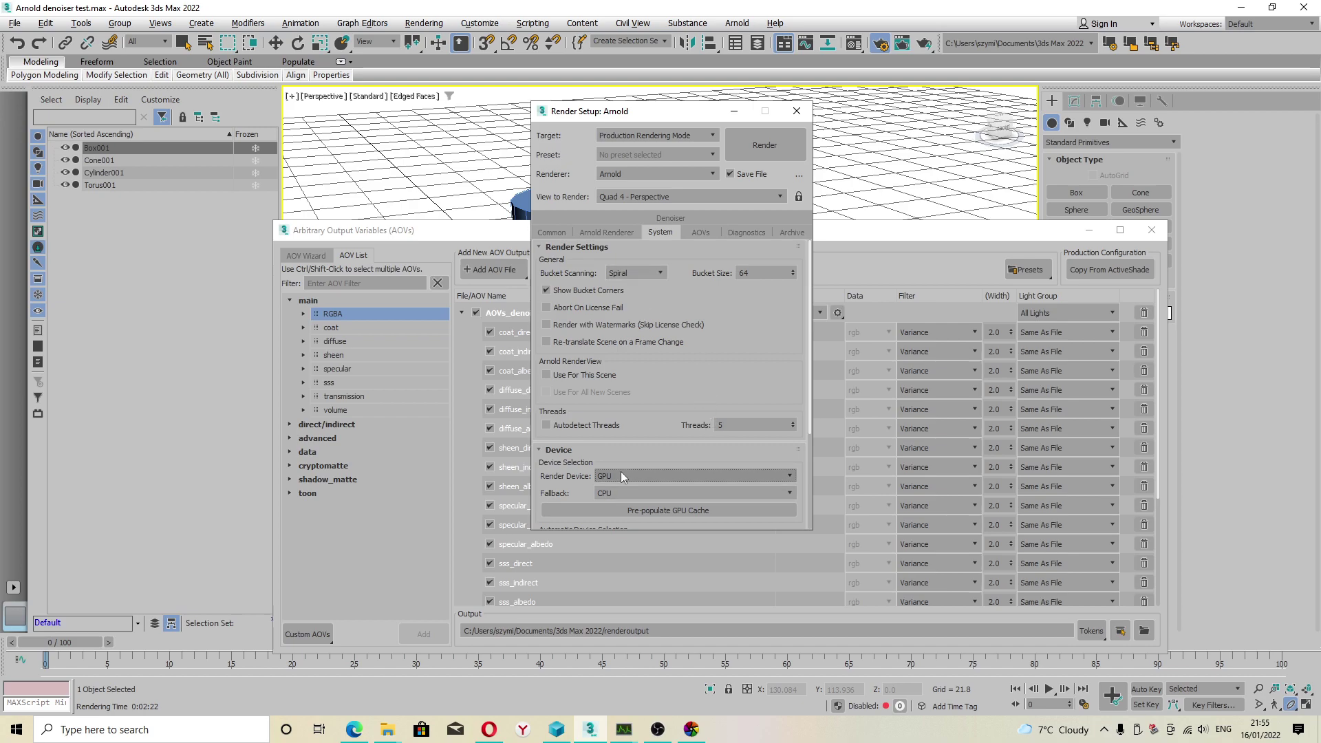